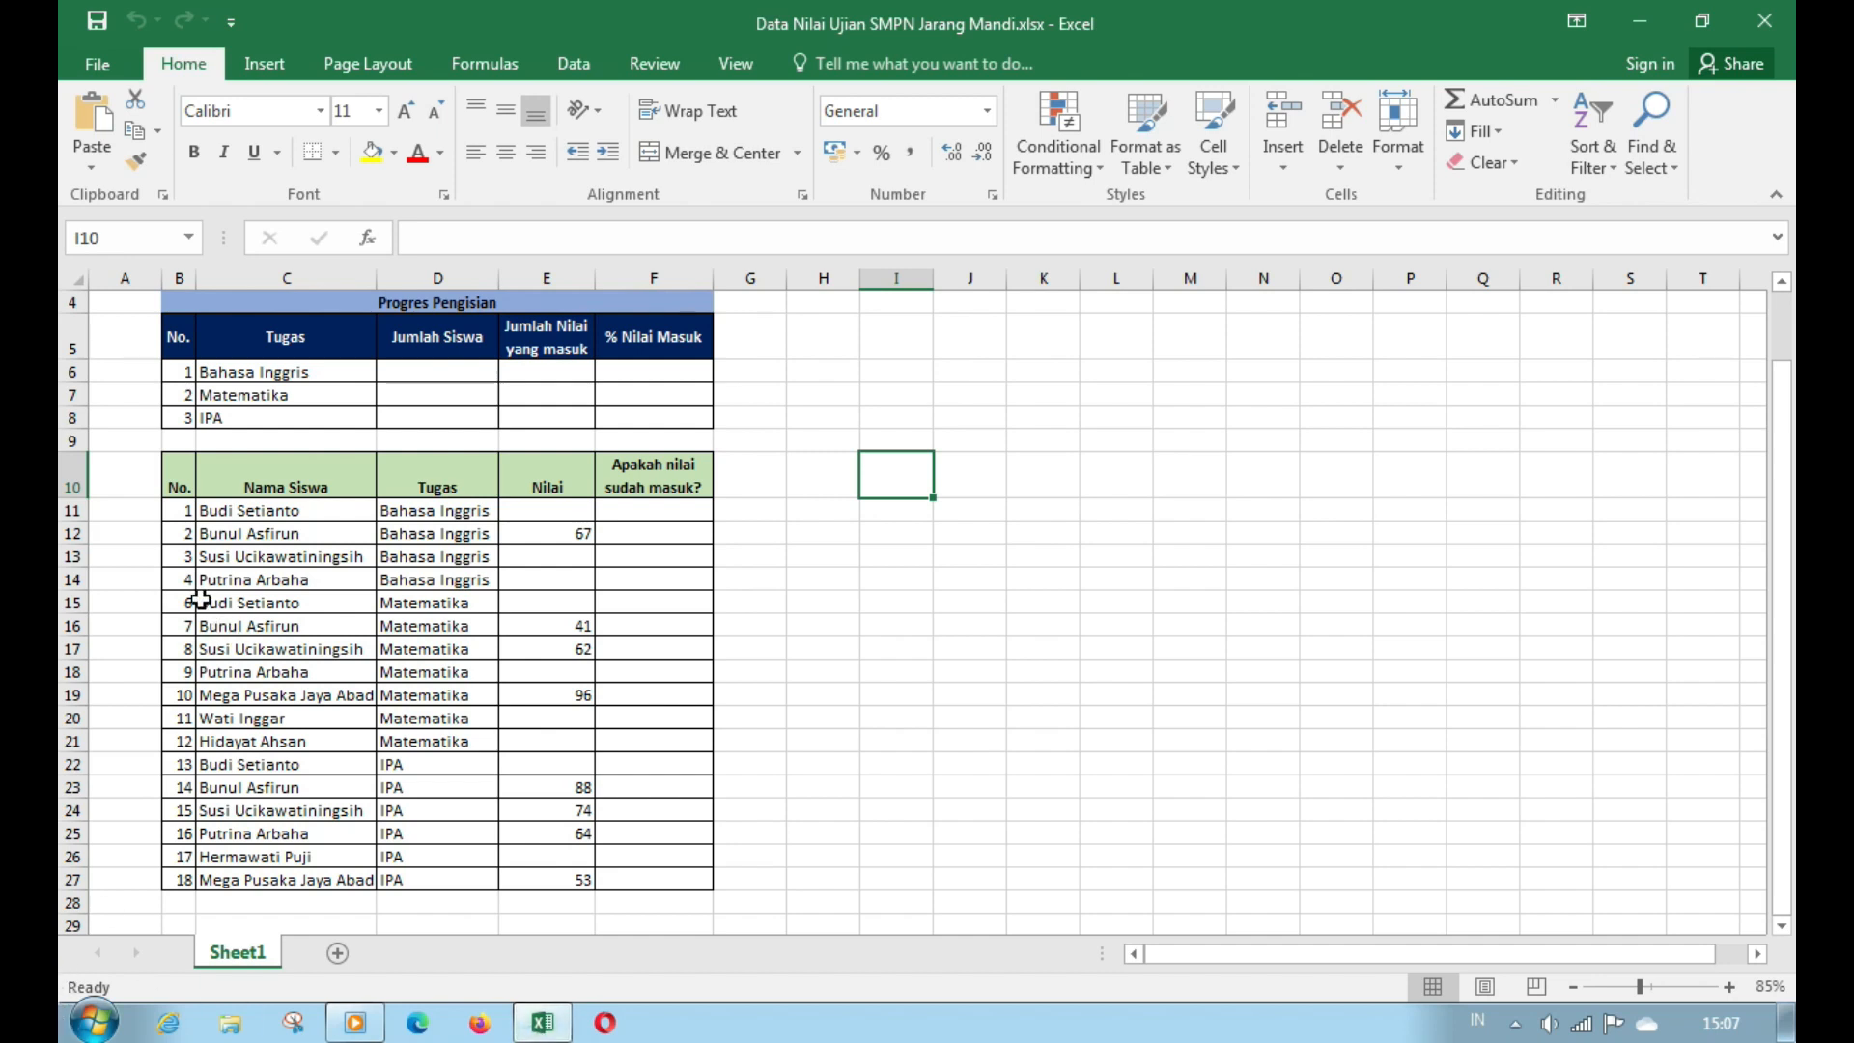
pyautogui.moveTo(182, 464); pyautogui.dragTo(664, 875)
pyautogui.moveTo(177, 338); pyautogui.dragTo(662, 422)
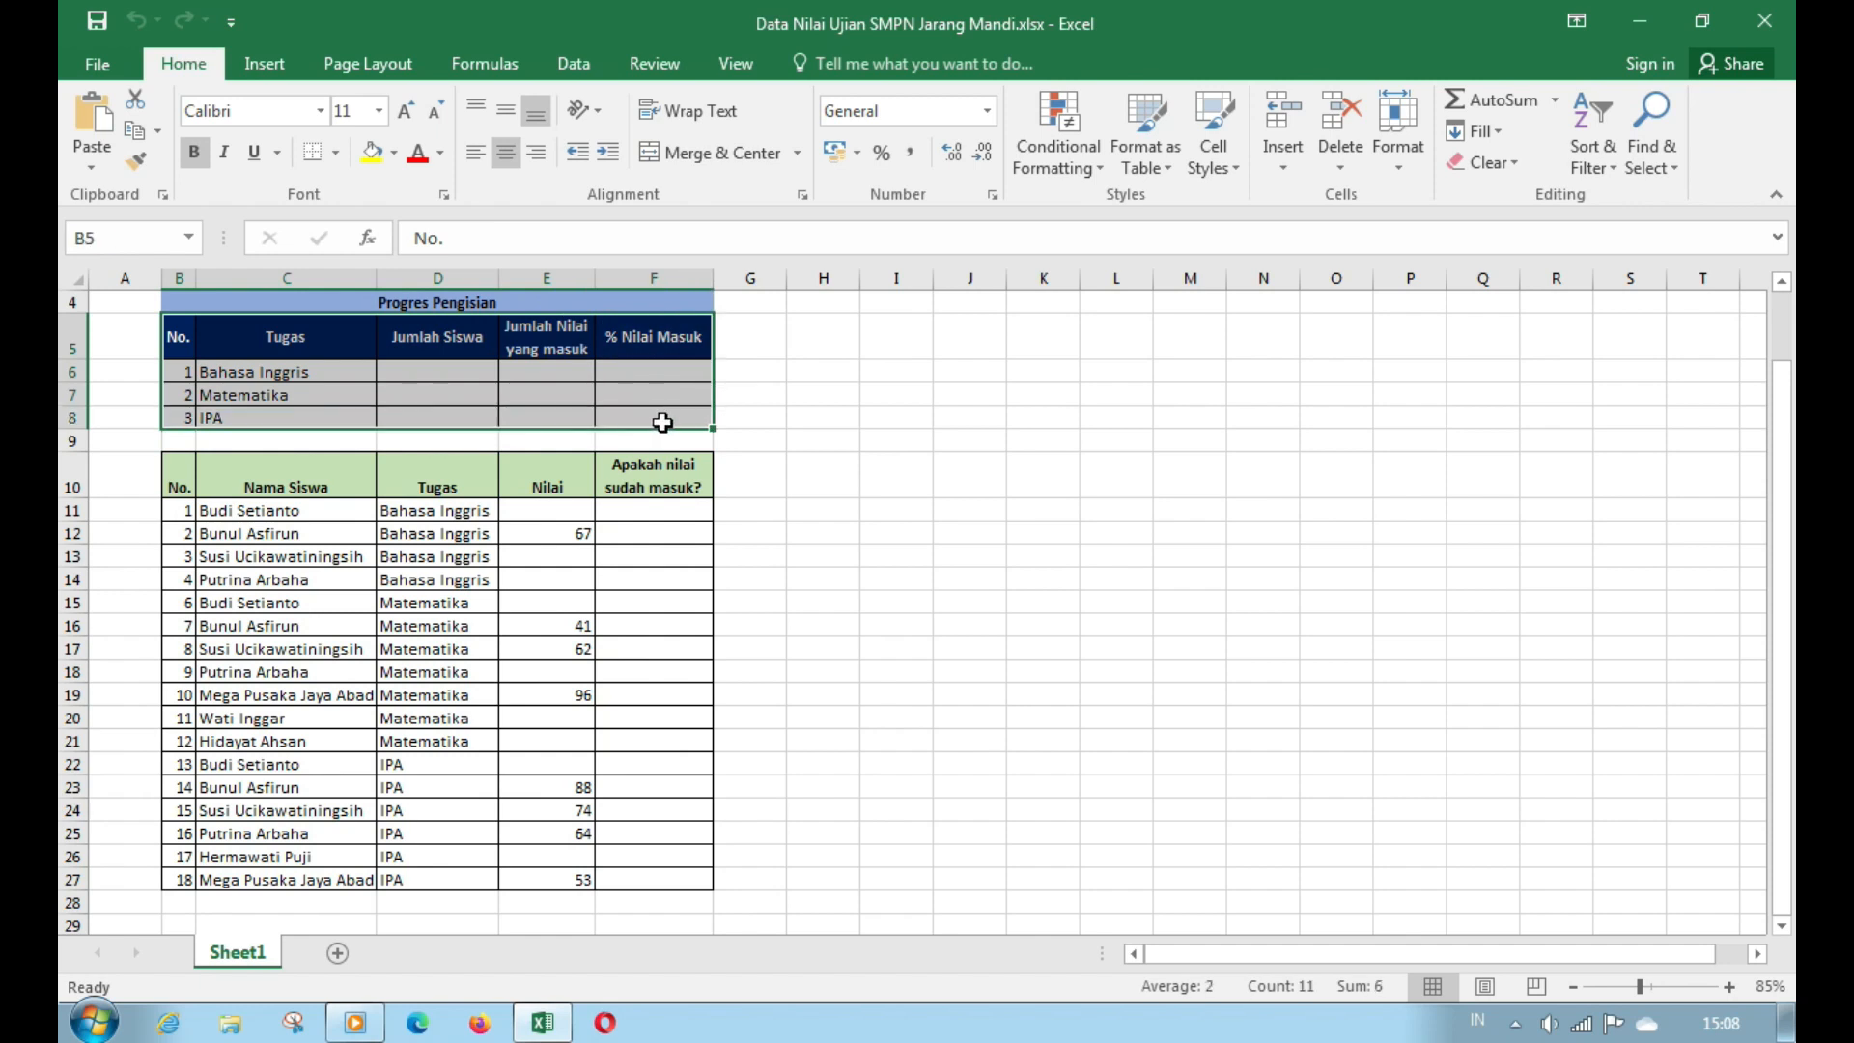
pyautogui.click(679, 728)
pyautogui.moveTo(650, 469); pyautogui.dragTo(673, 879)
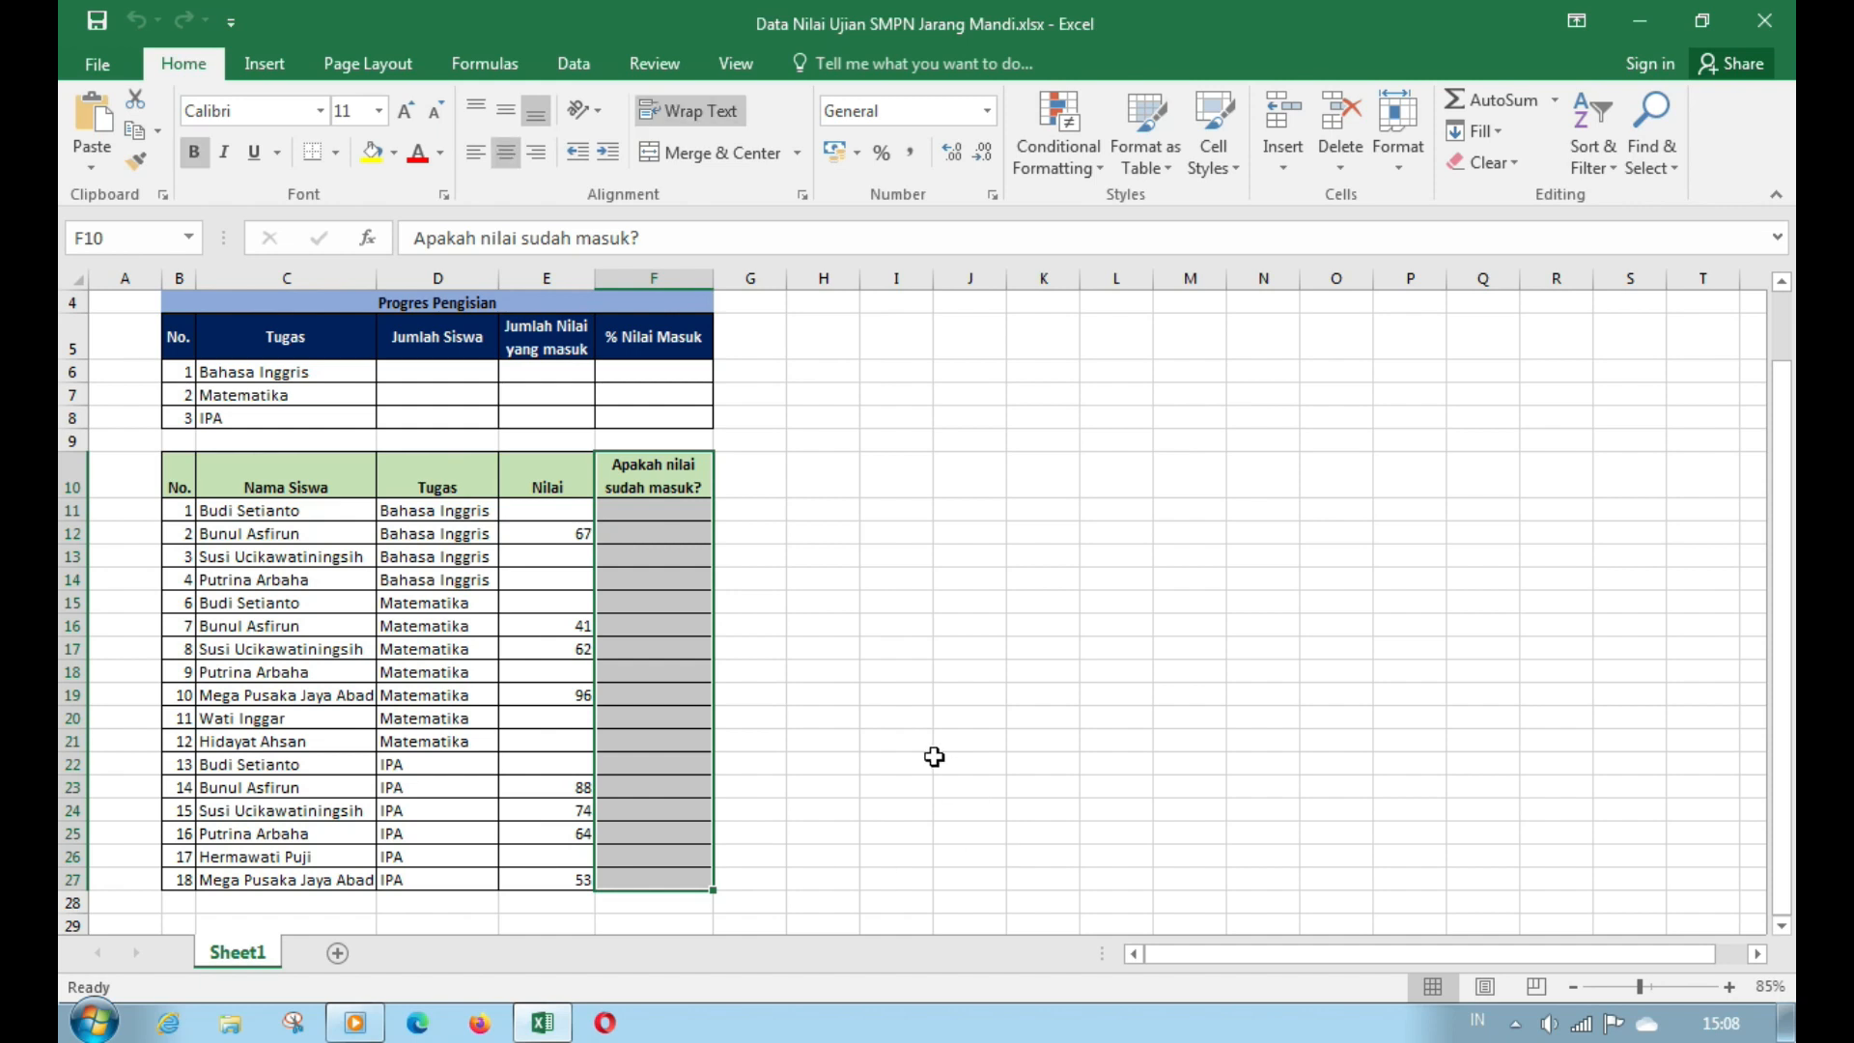
# - Enter the formula =IF(ISBLANK(E11);"Belum";"Sudah") in F11 to flag whether the first student's score has been entered
pyautogui.click(688, 515)
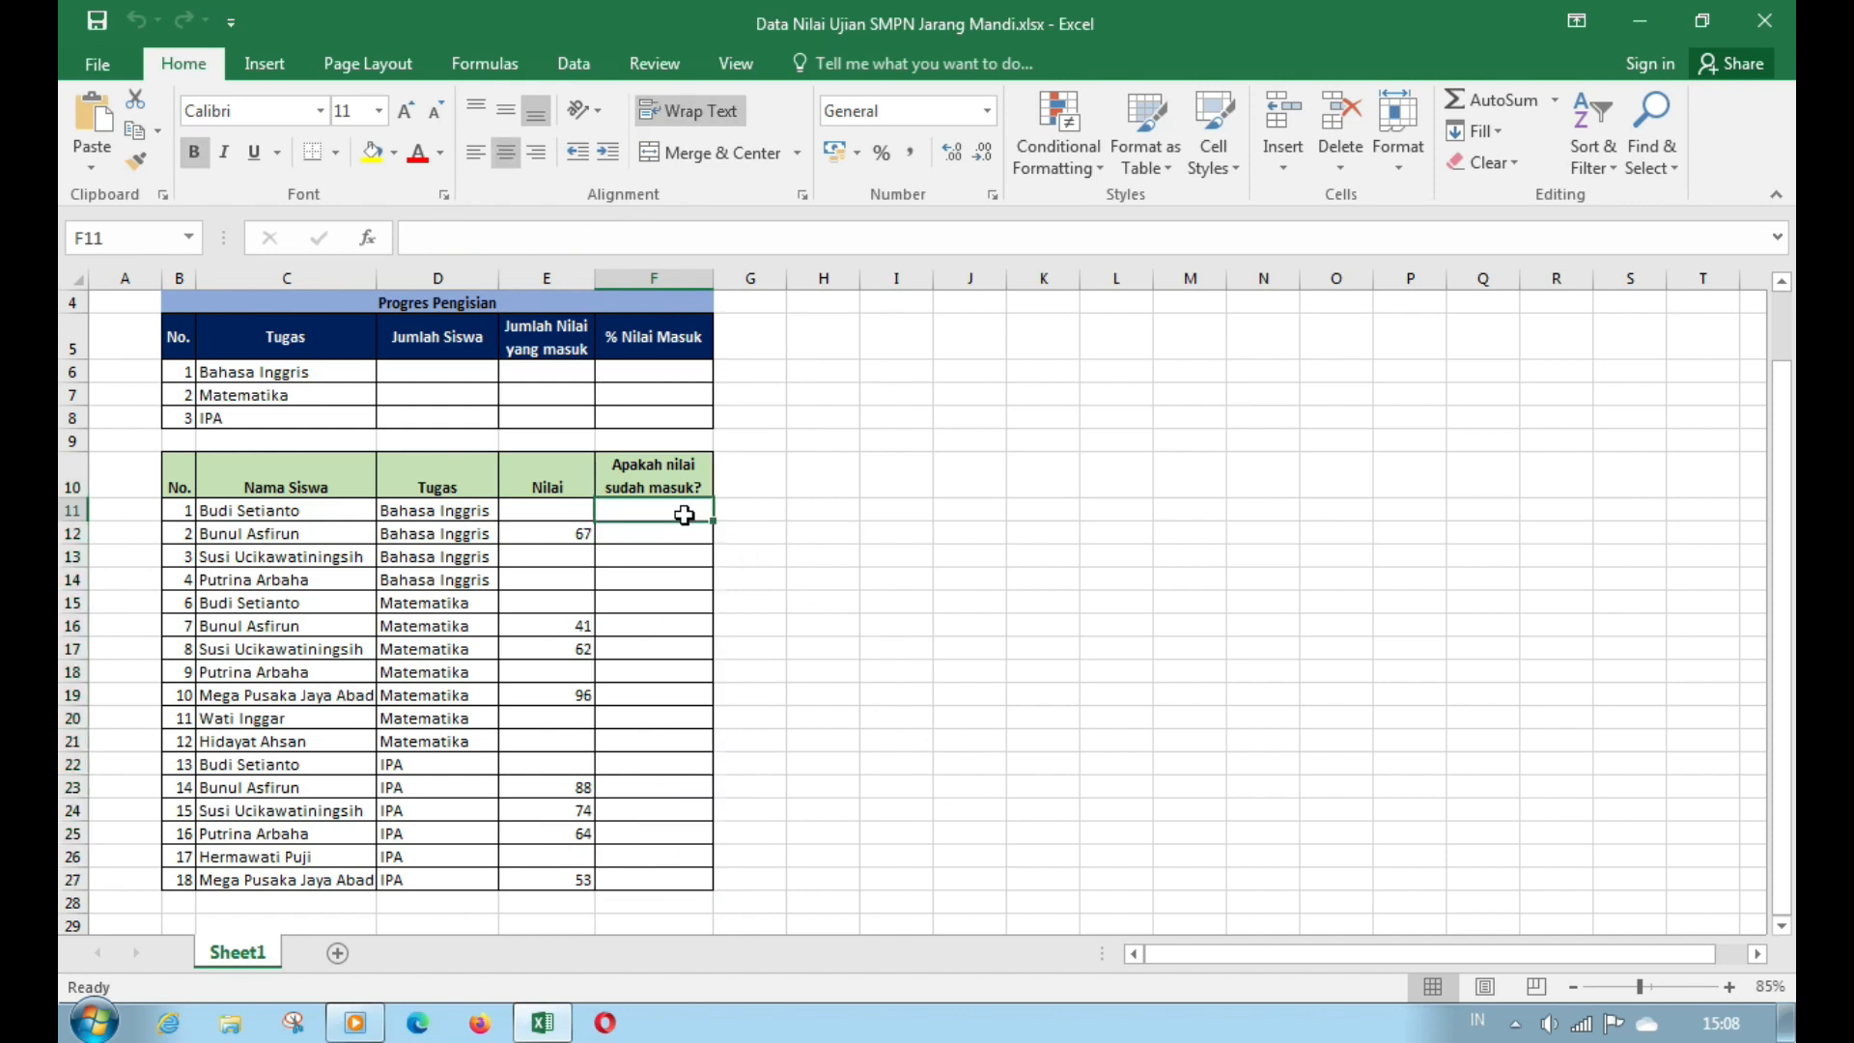
pyautogui.click(577, 511)
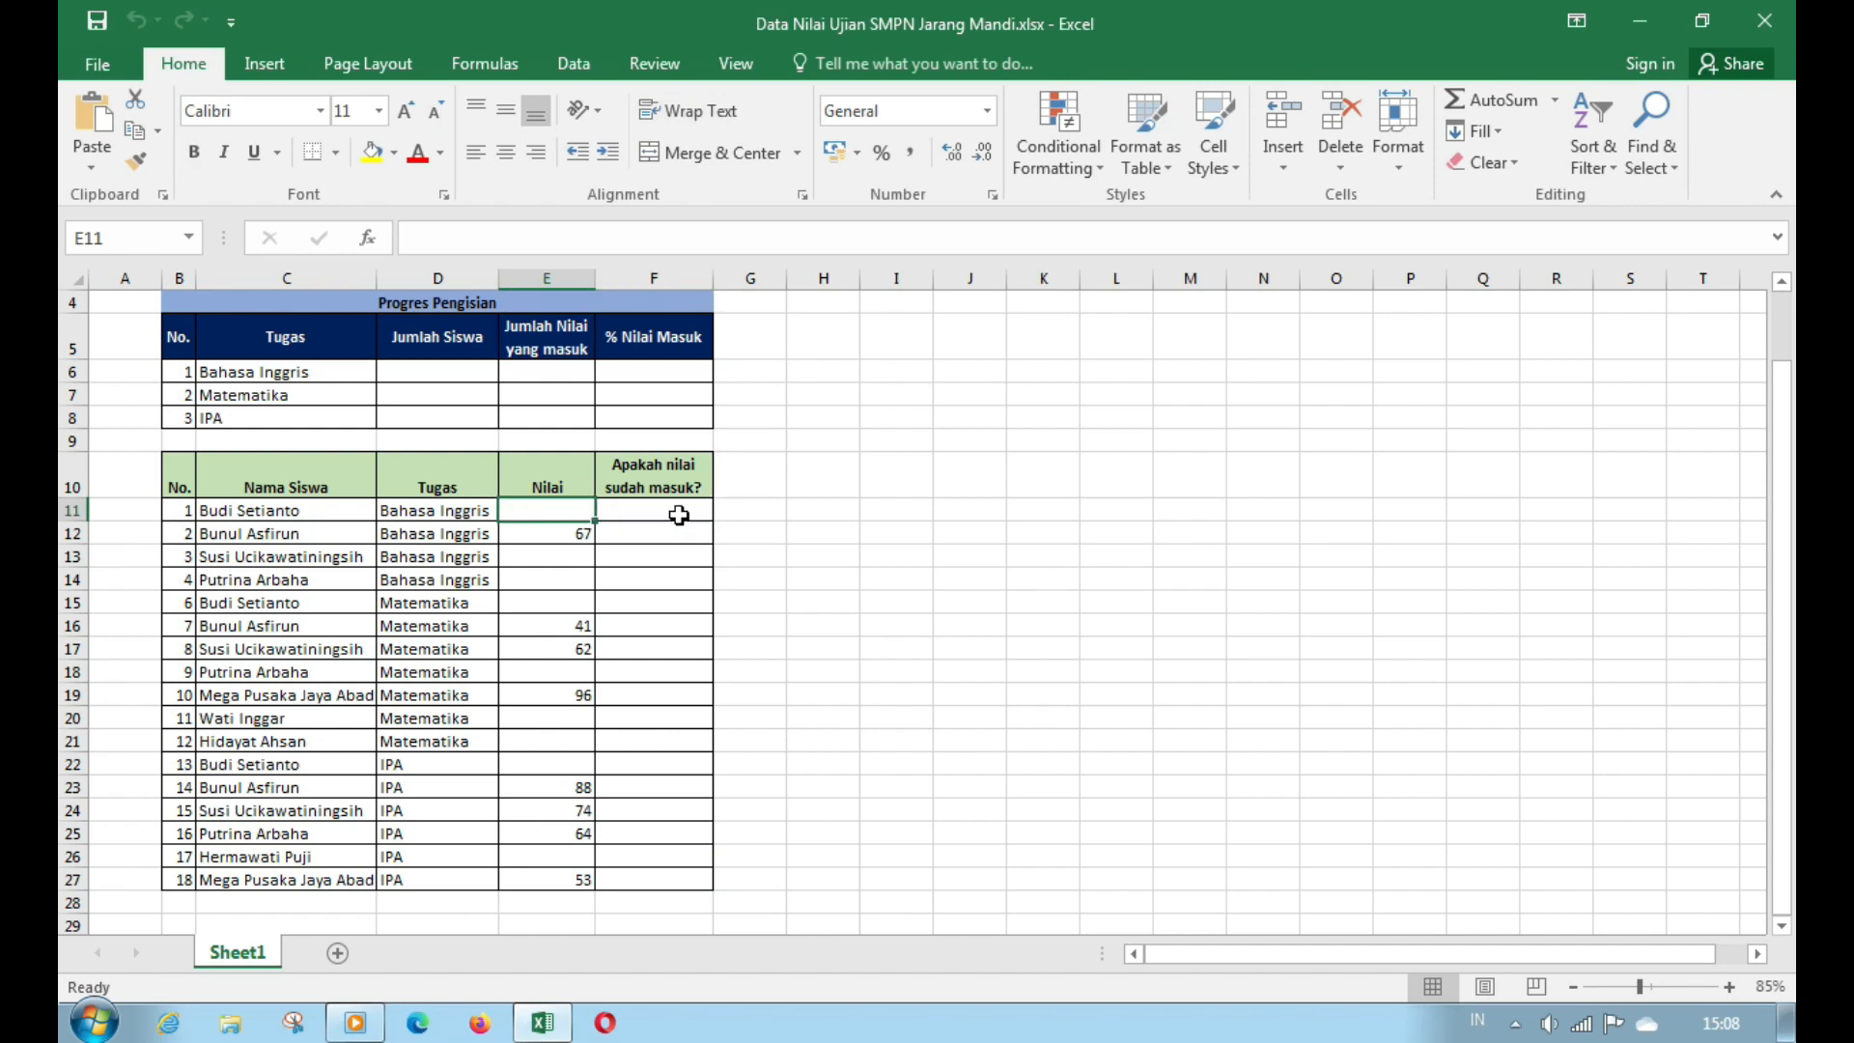
pyautogui.click(682, 510)
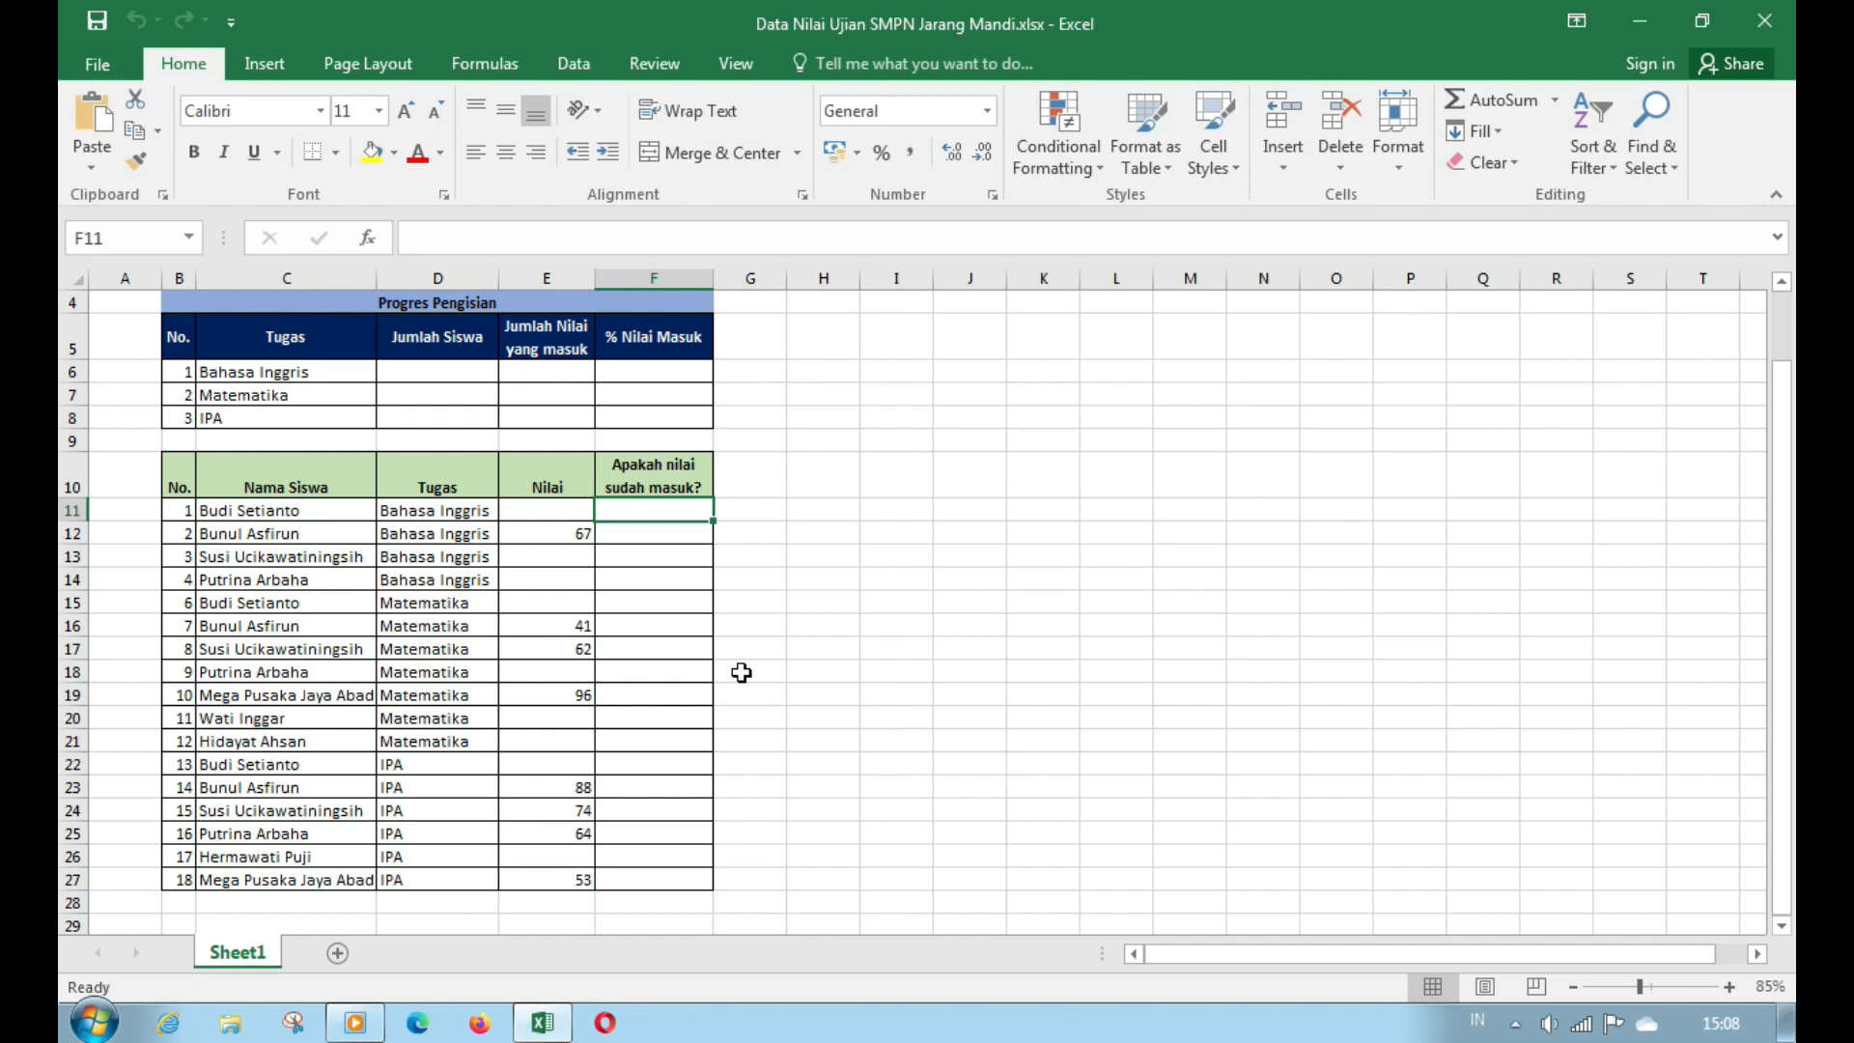
pyautogui.write('=IF(')
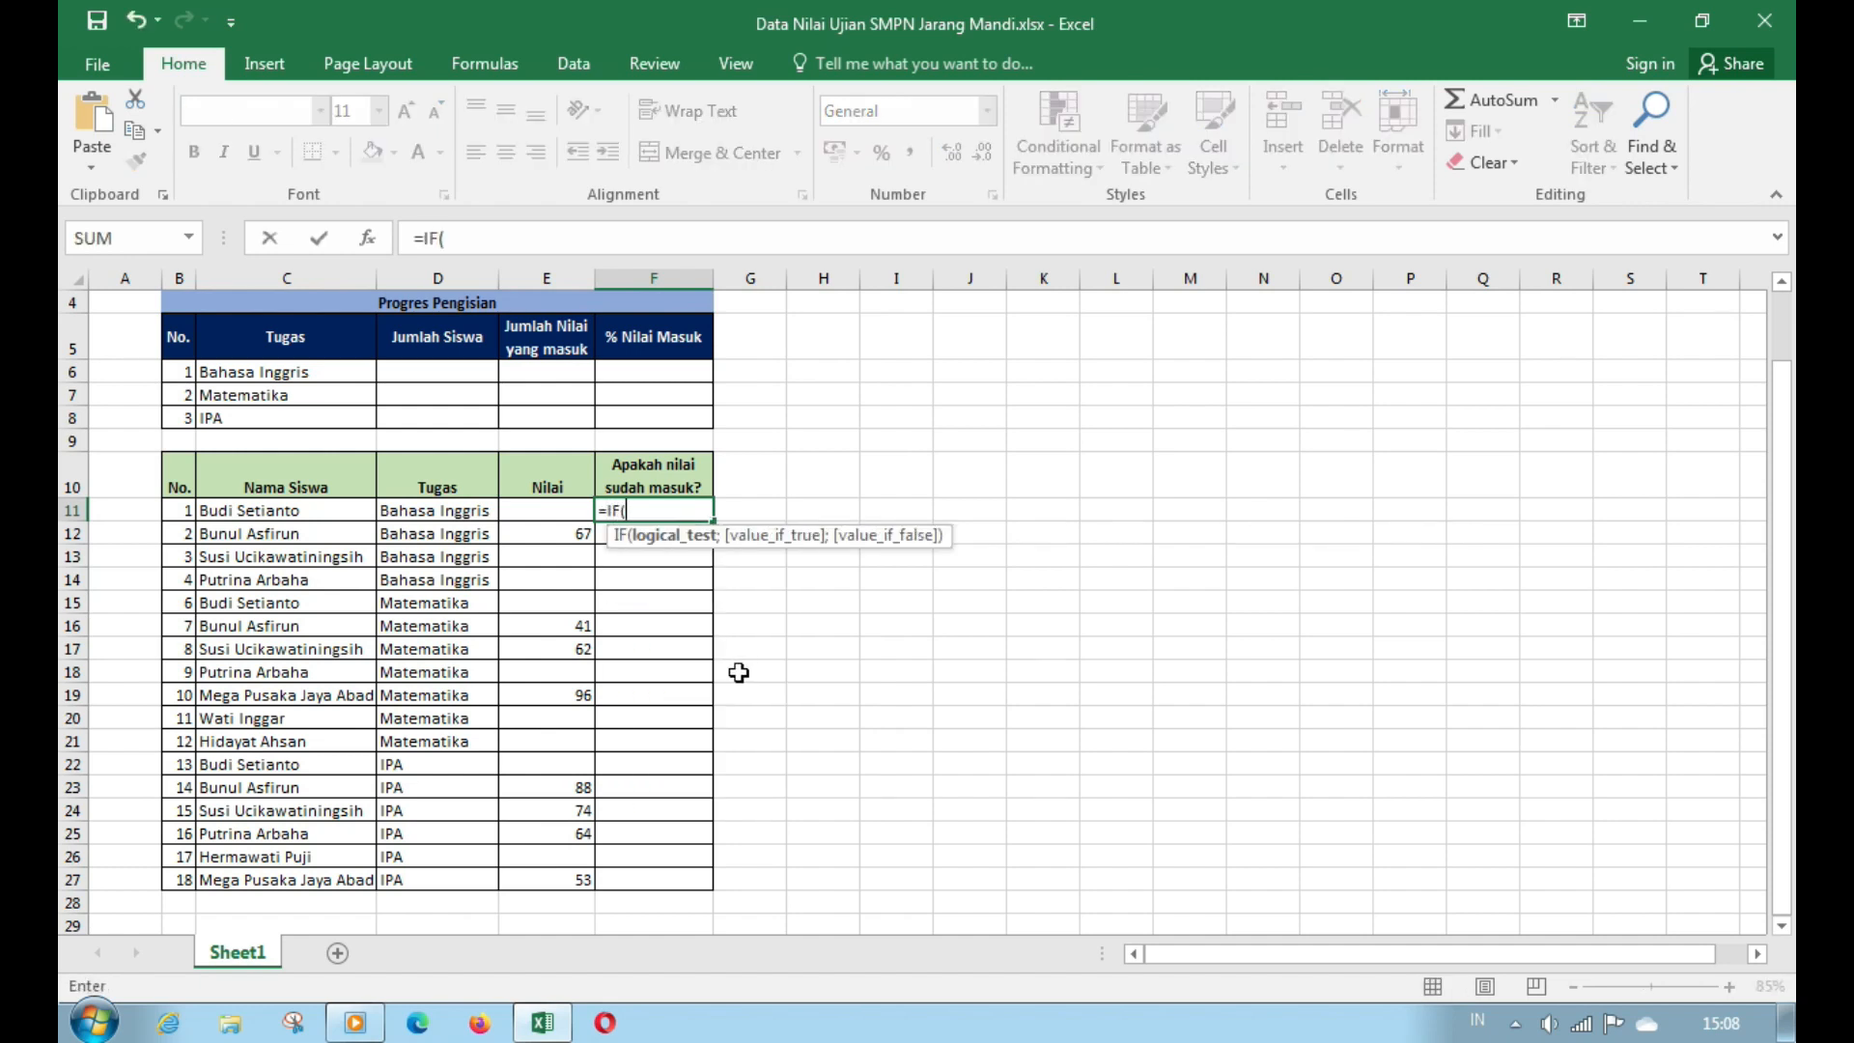
pyautogui.write('IS')
pyautogui.press('Tab')
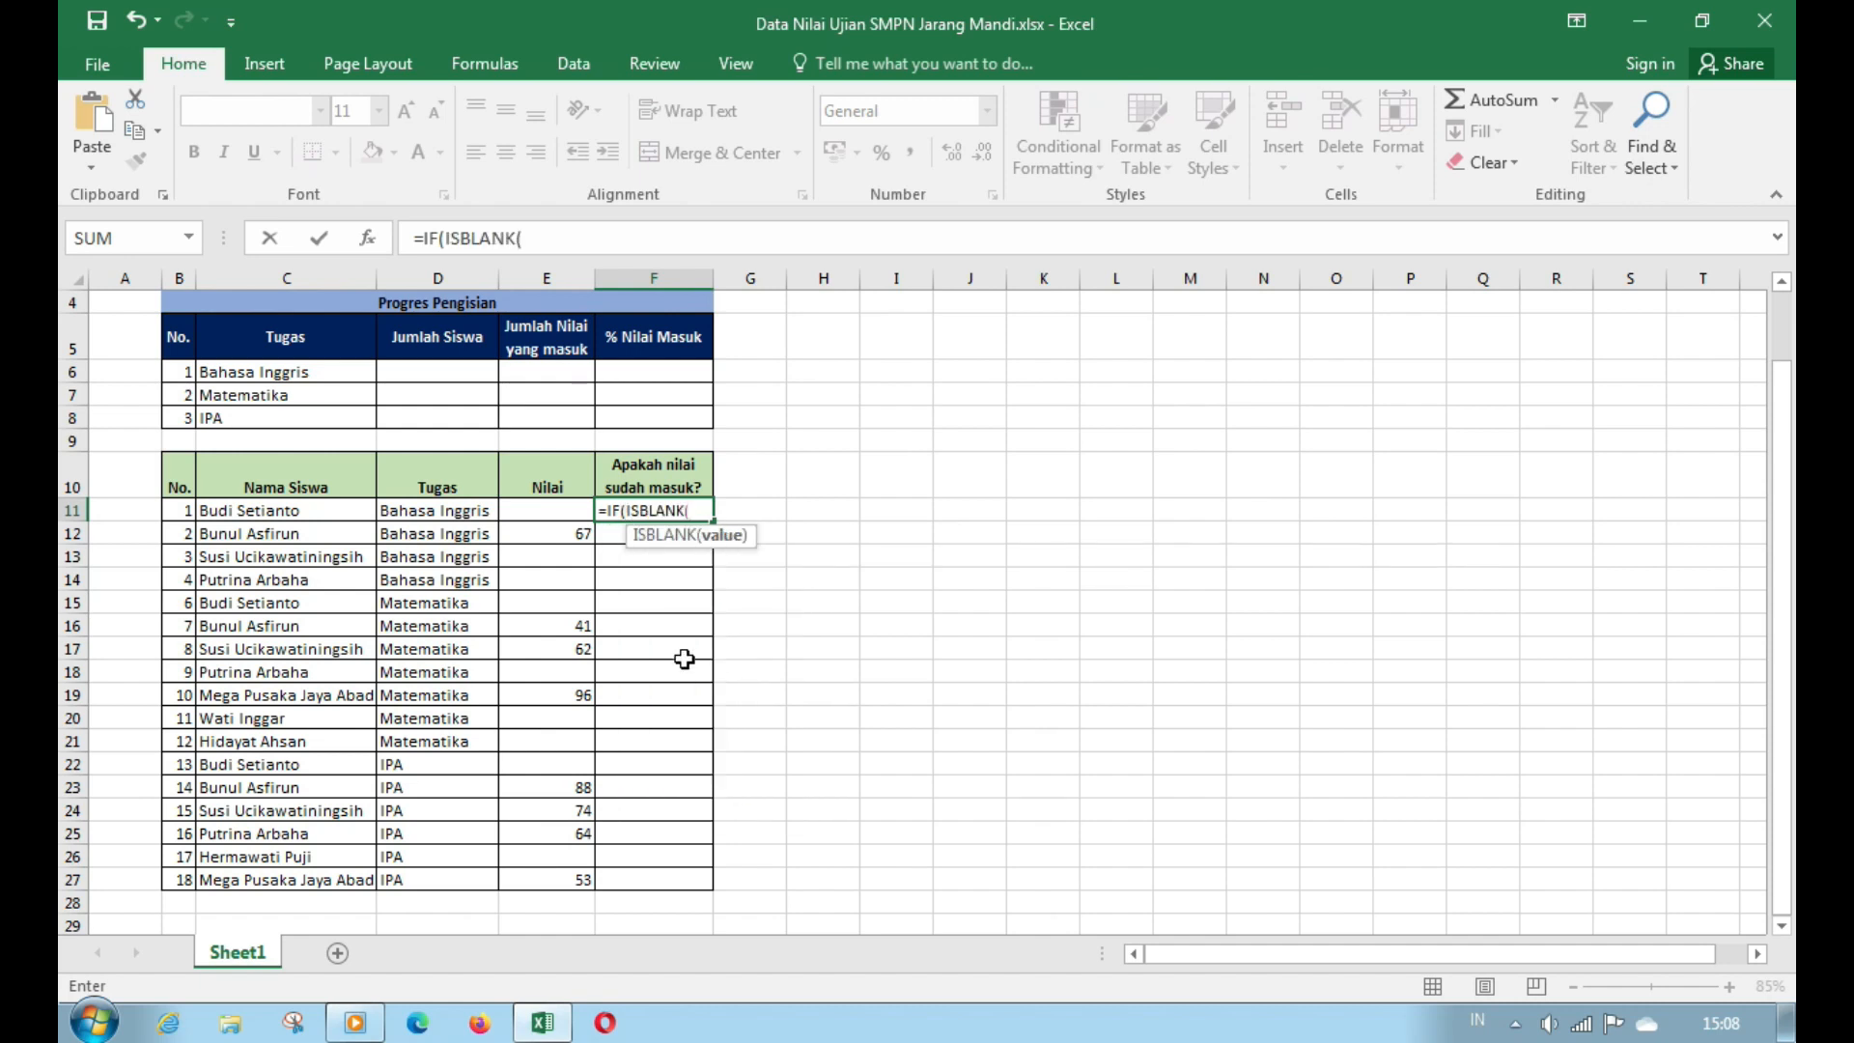
pyautogui.click(557, 510)
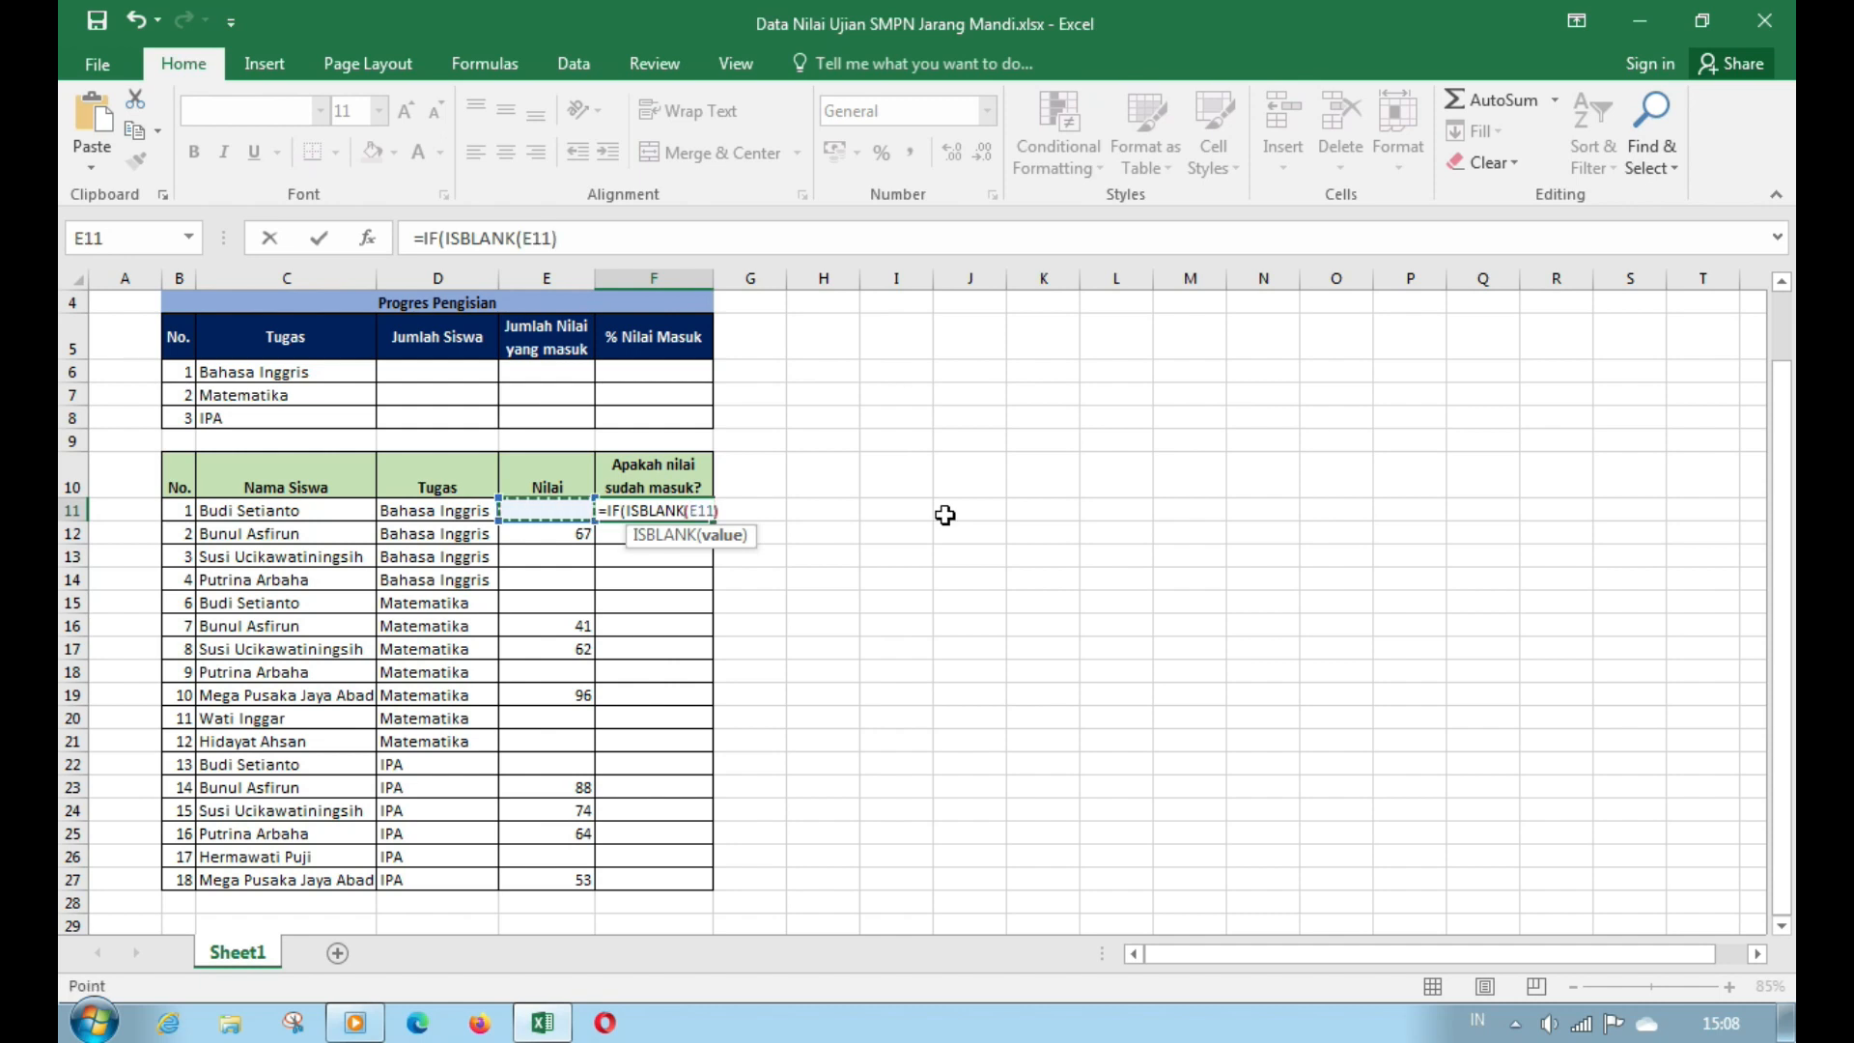
pyautogui.write(')')
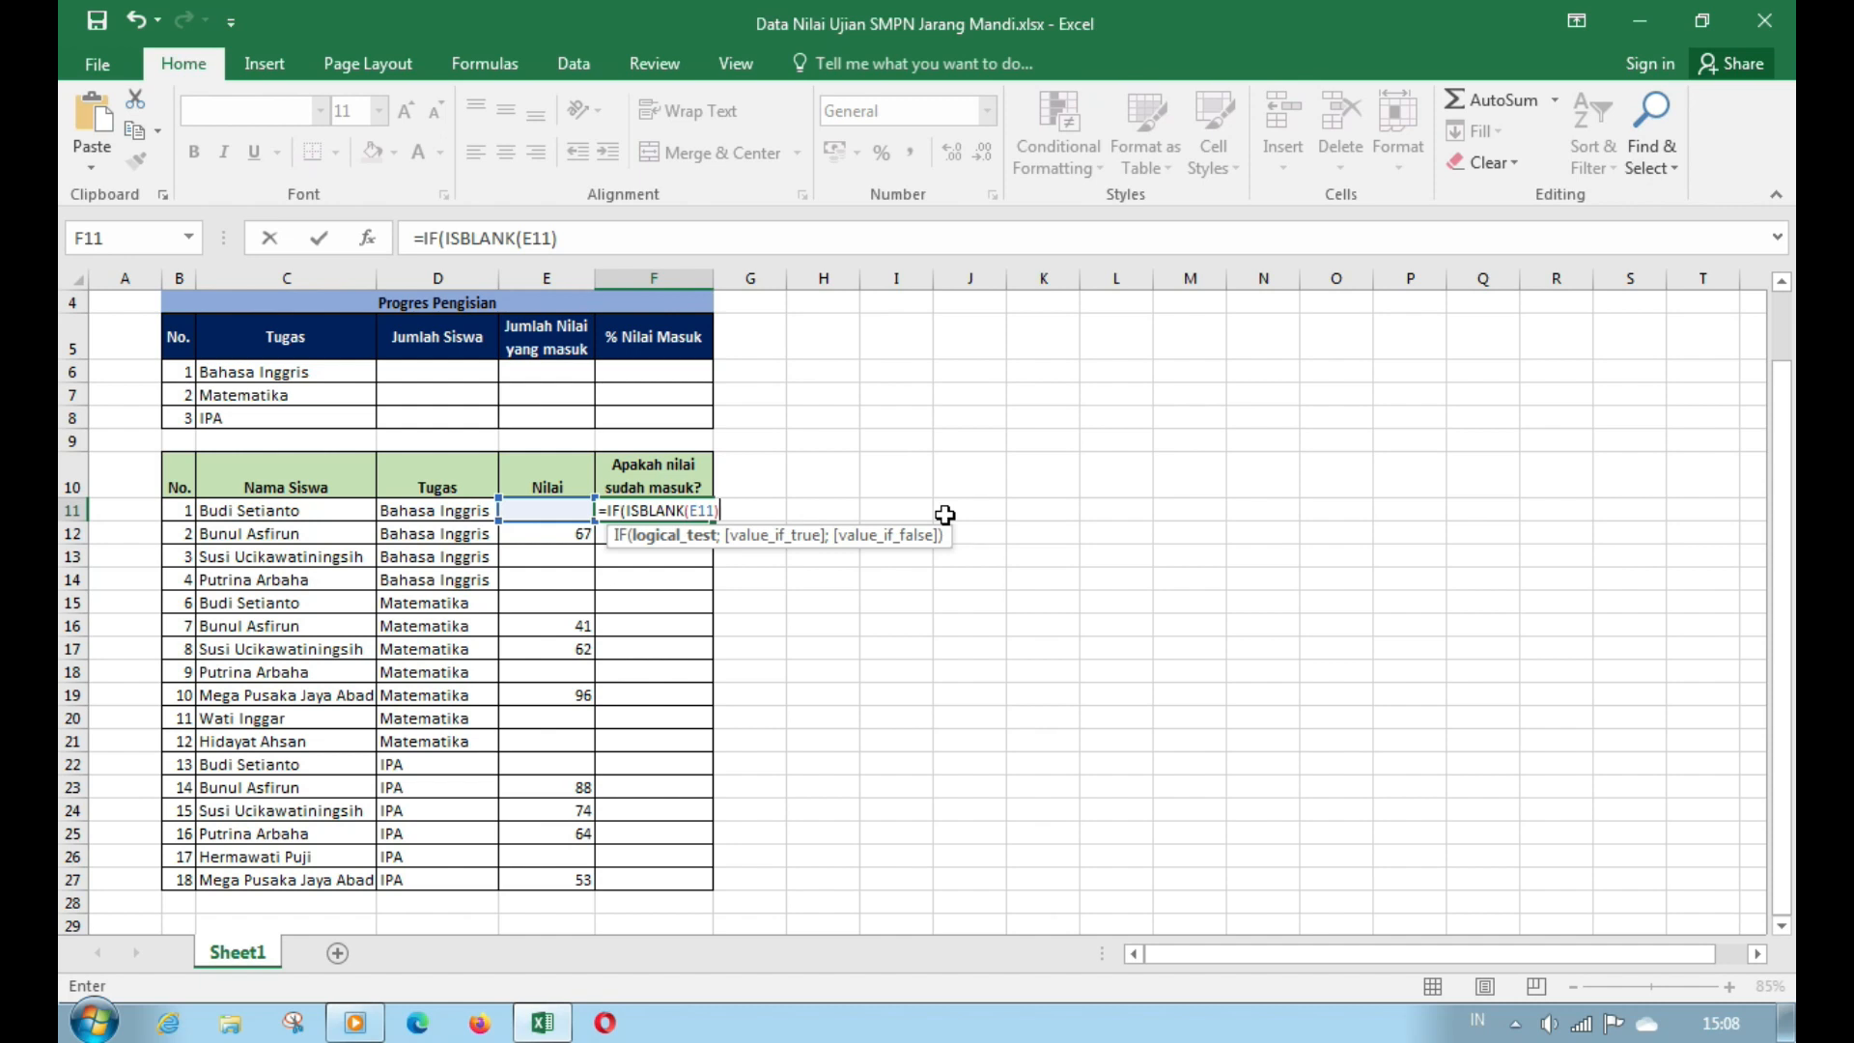
pyautogui.write(';')
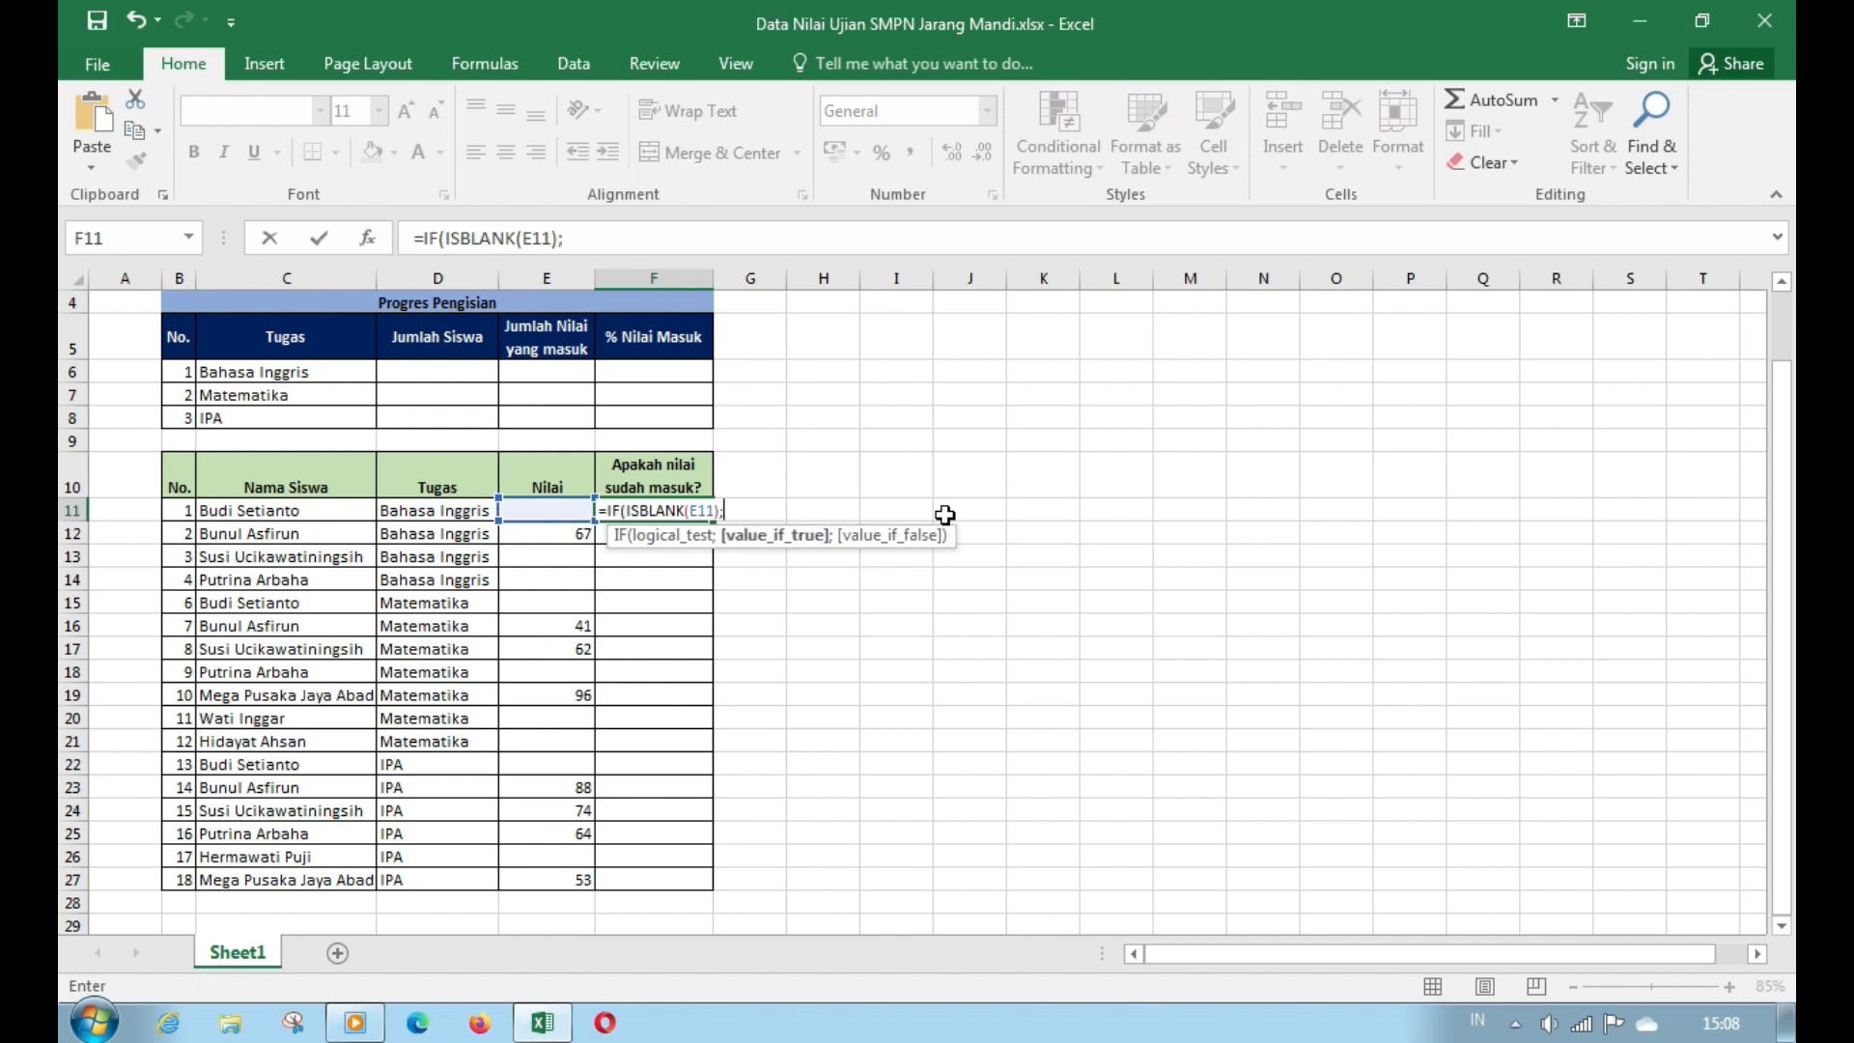
pyautogui.write('"Belum";"')
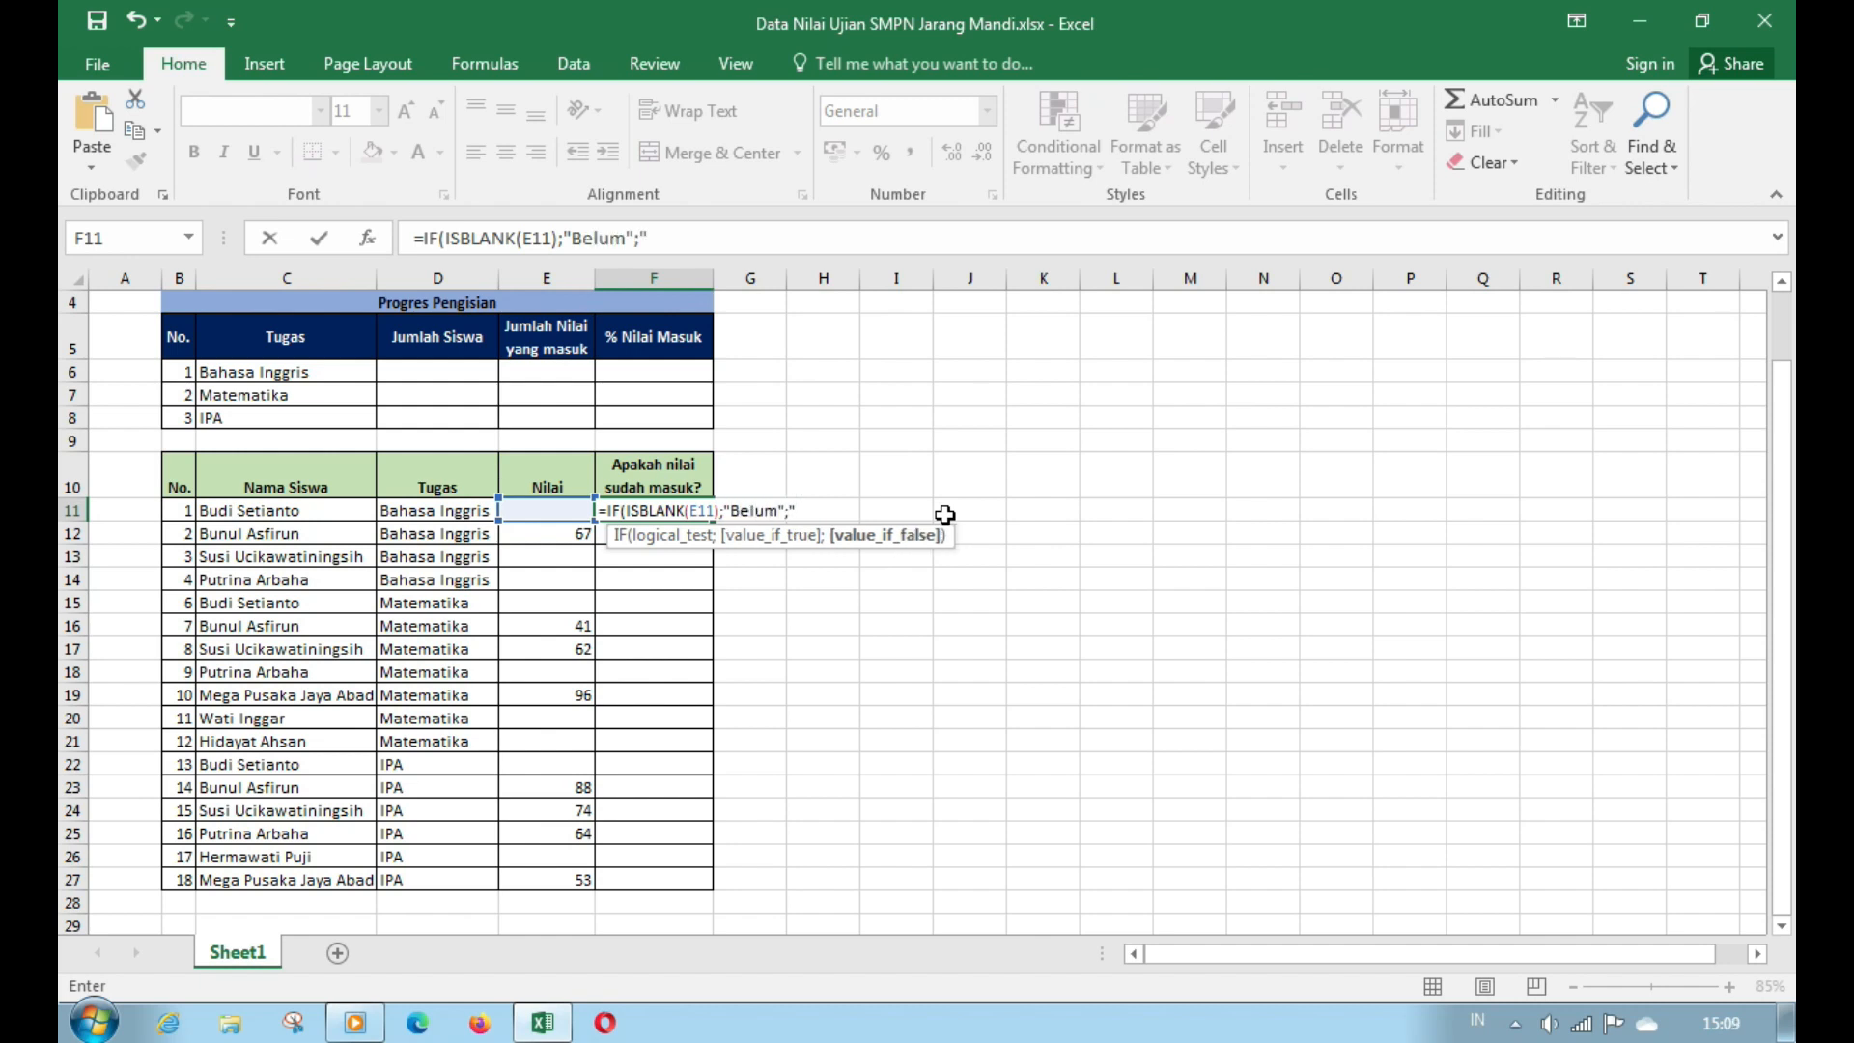
pyautogui.write('Sudah")')
pyautogui.press('Return')
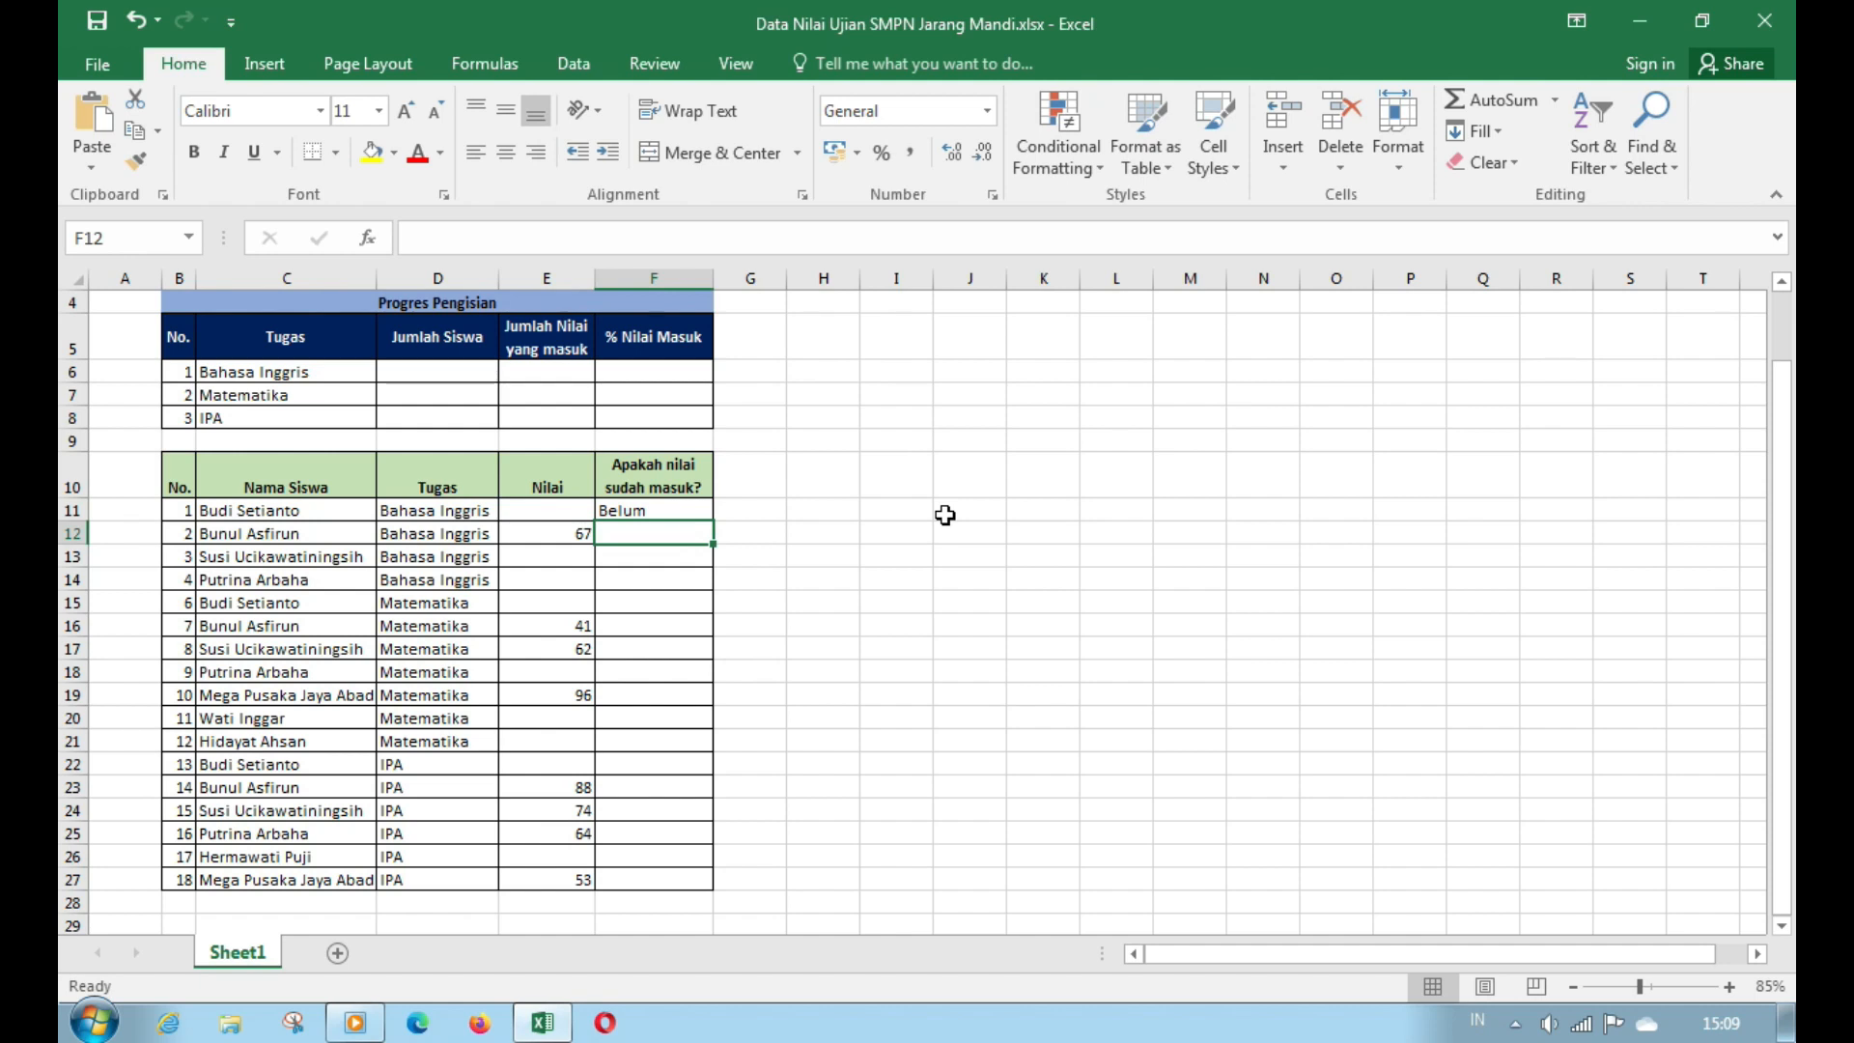
# - Fill the F11 formula down the "Apakah nilai sudah masuk?" column through F27
pyautogui.press('Up')
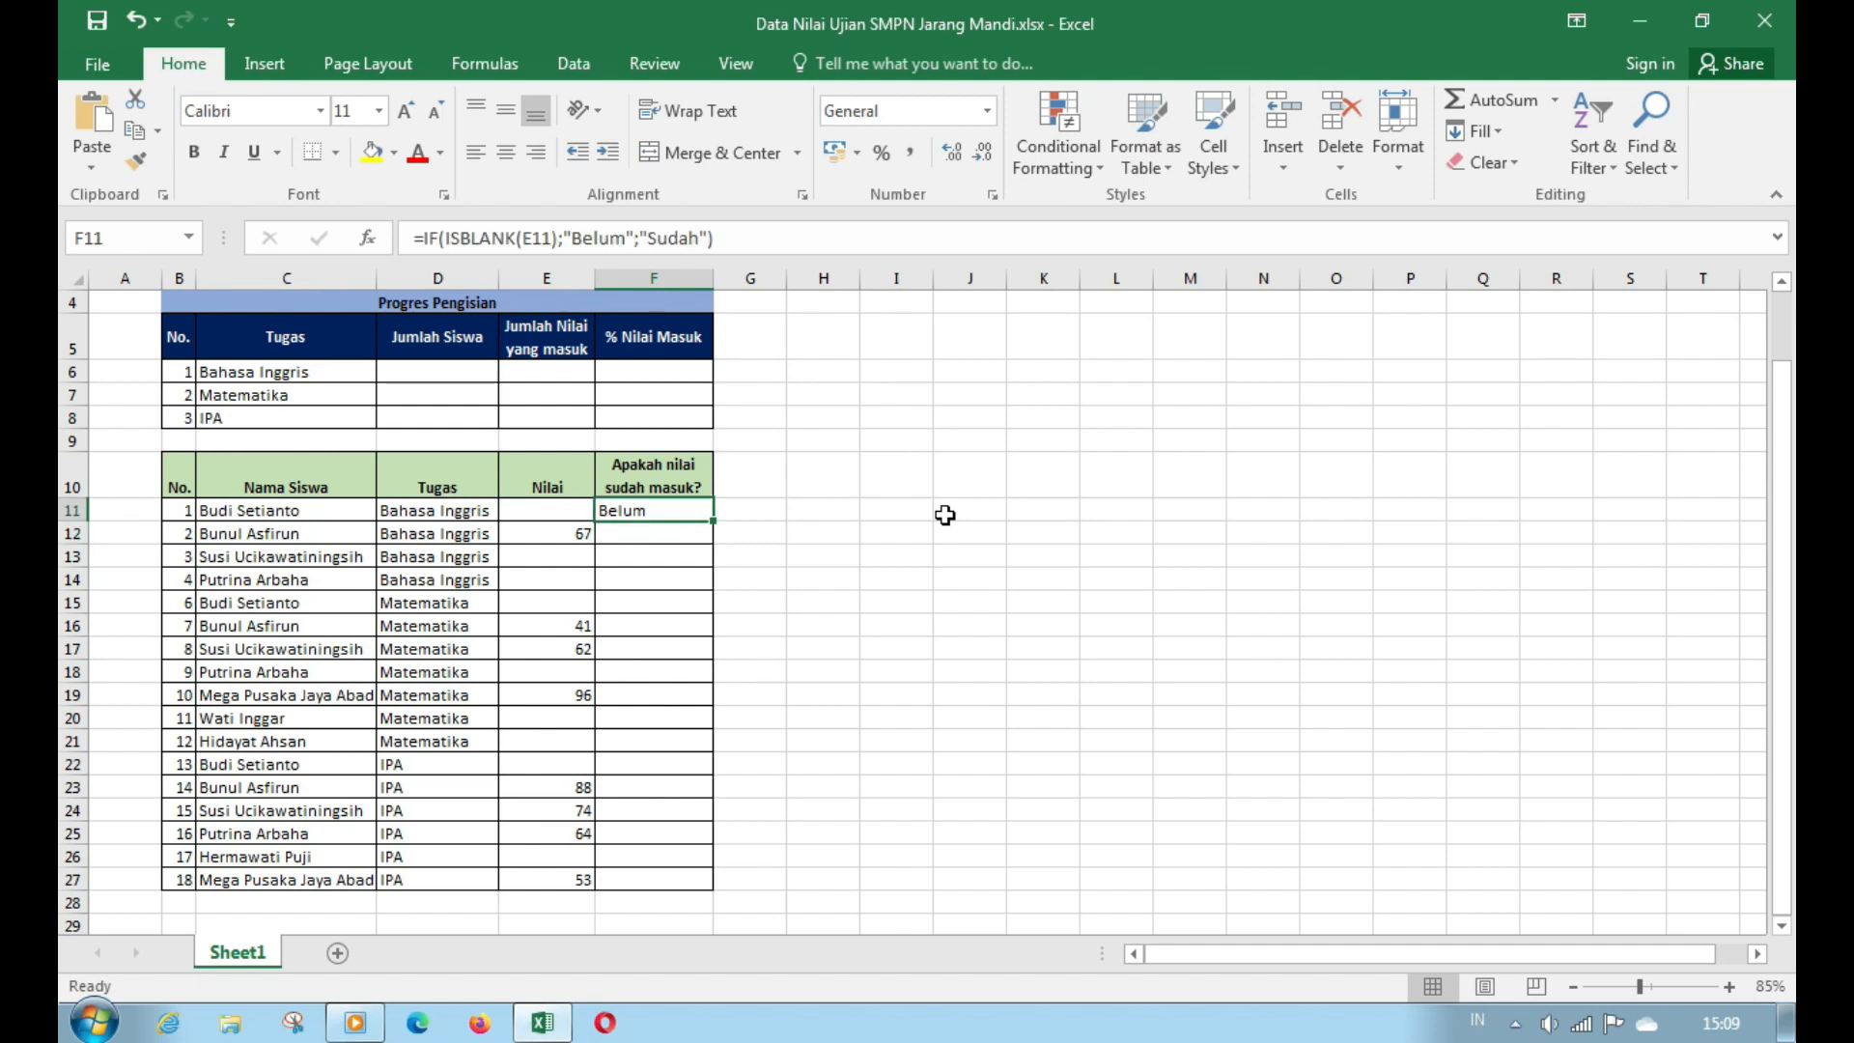
pyautogui.doubleClick(713, 521)
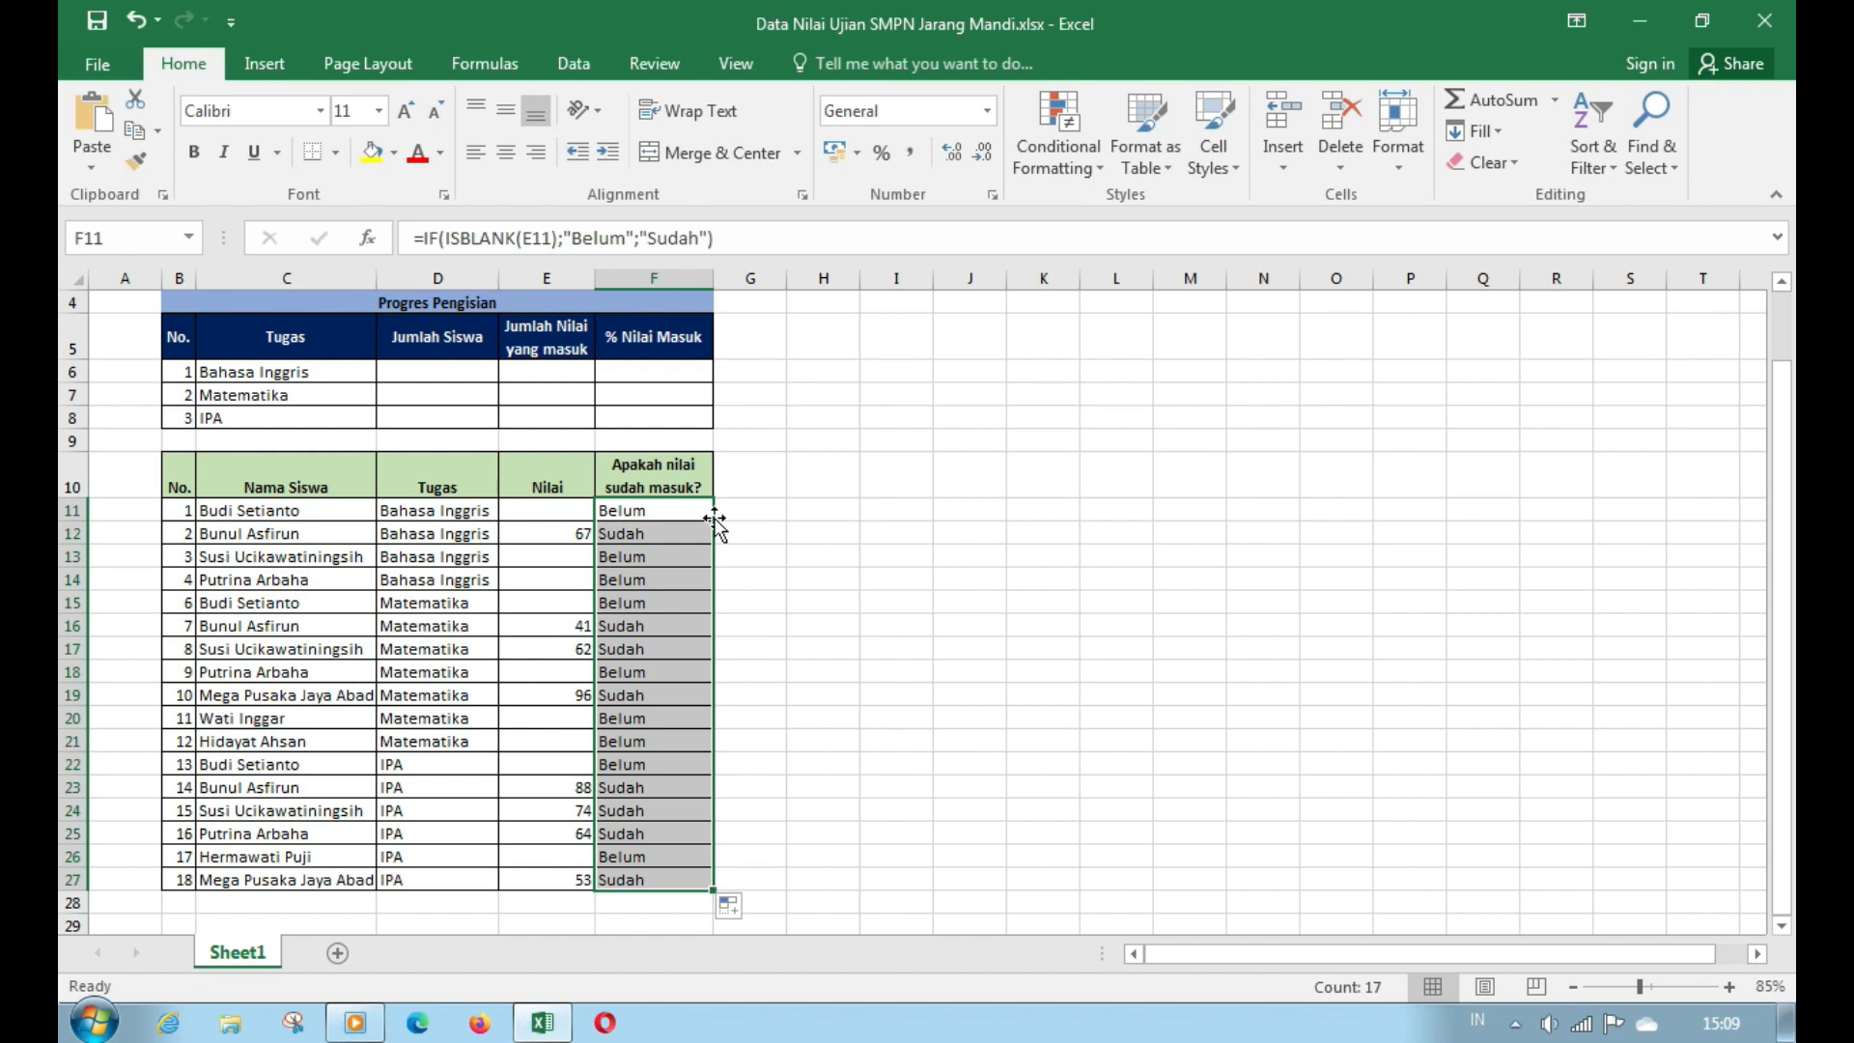
pyautogui.click(686, 561)
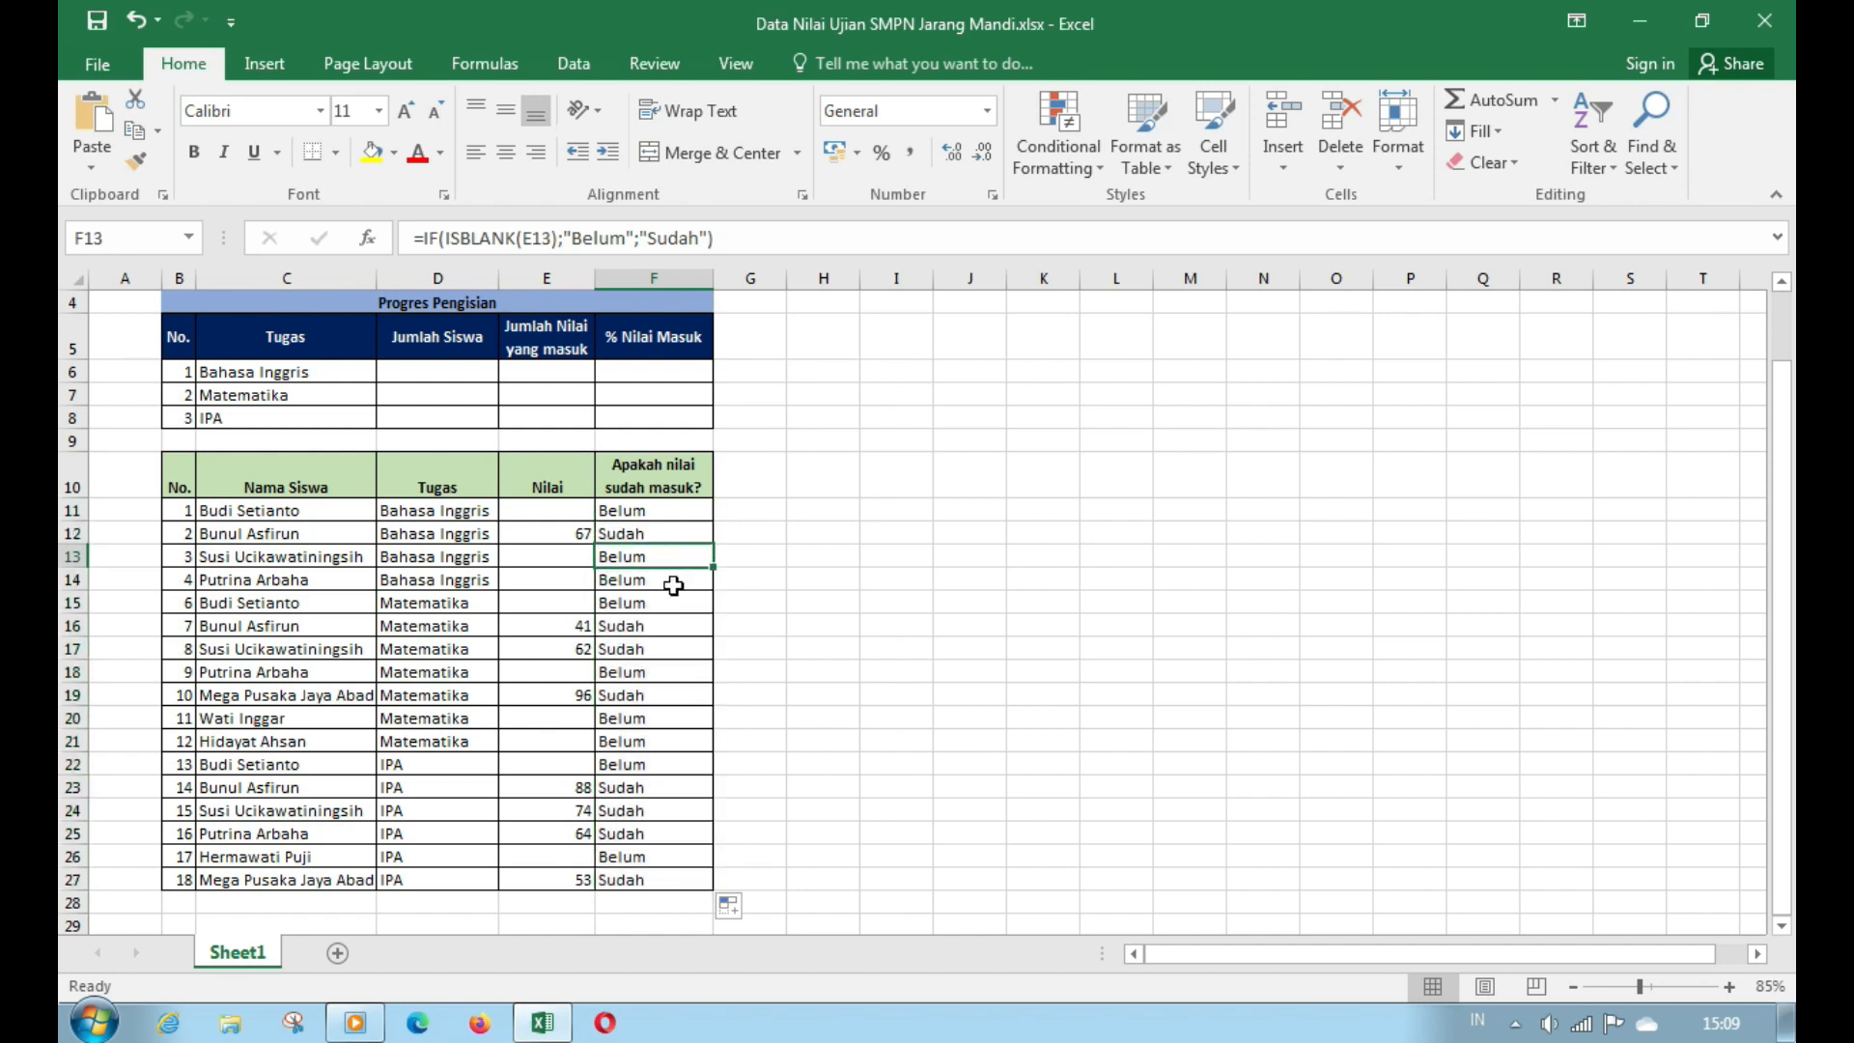
pyautogui.moveTo(310, 302); pyautogui.dragTo(319, 417)
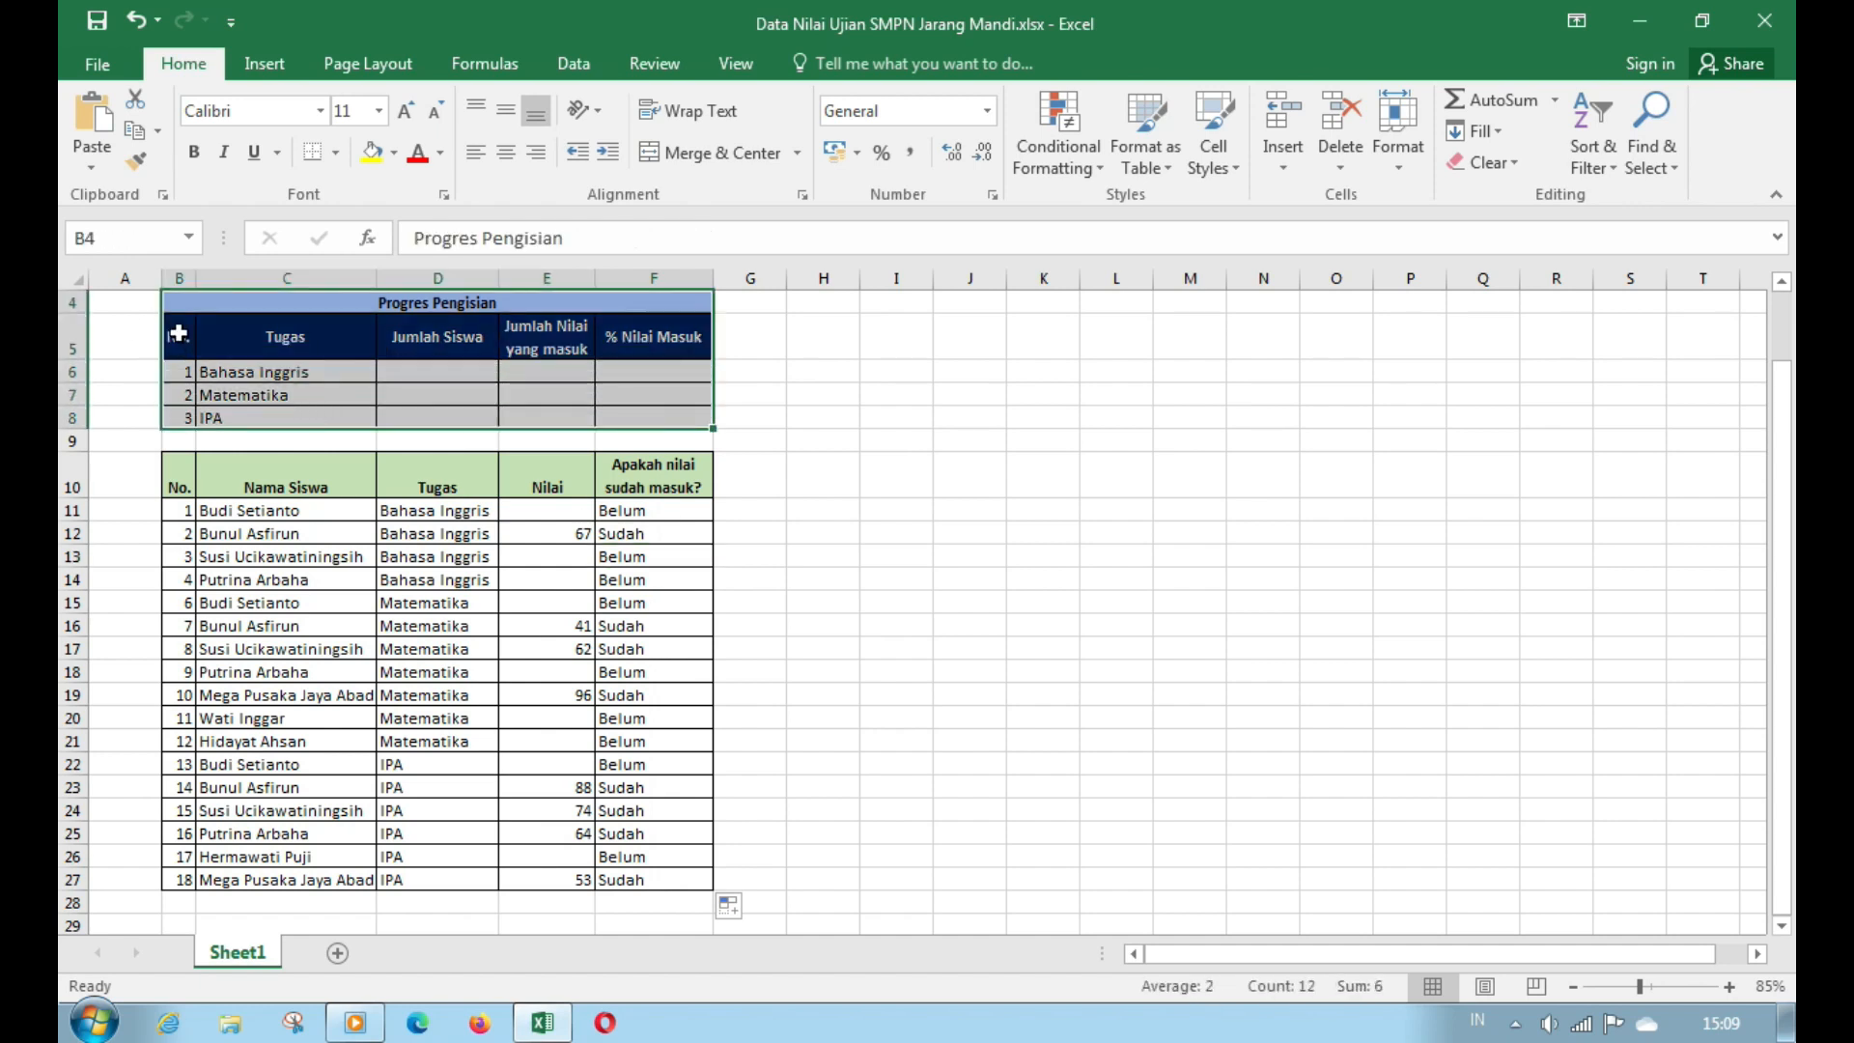
pyautogui.moveTo(178, 336); pyautogui.dragTo(624, 422)
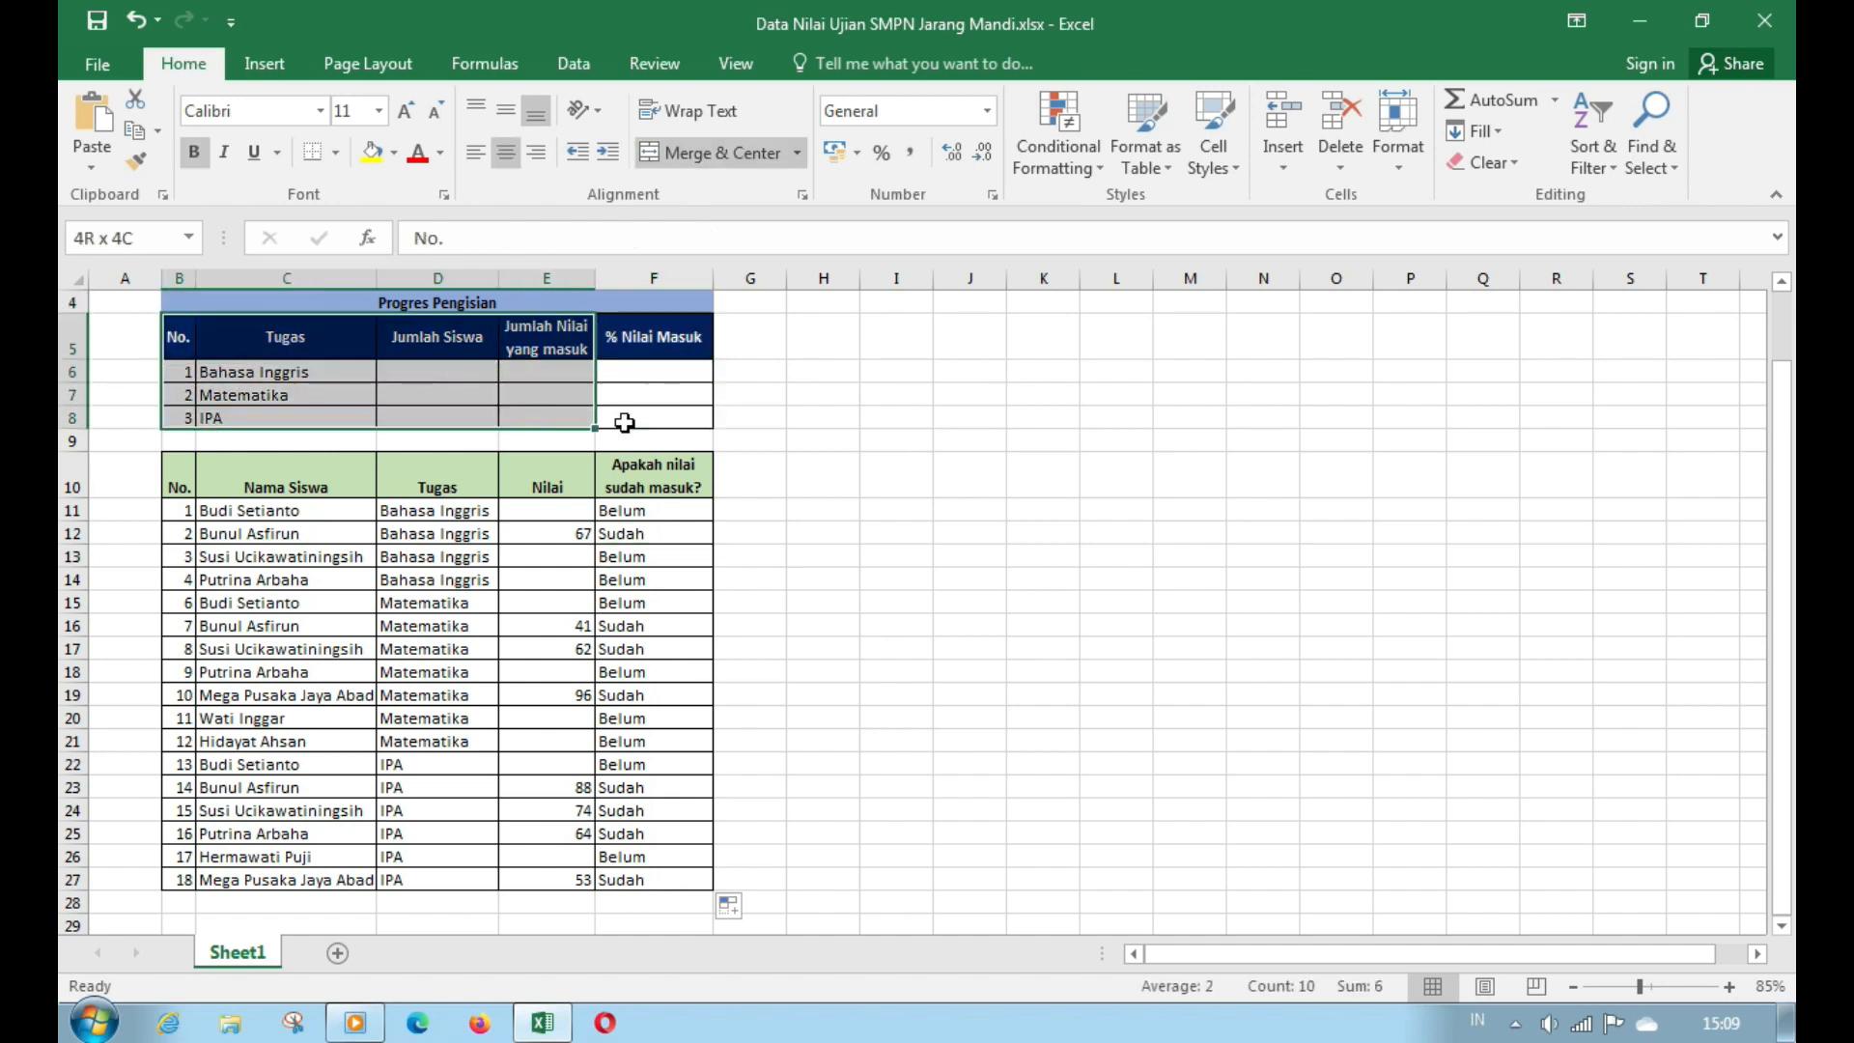
pyautogui.click(432, 366)
pyautogui.moveTo(432, 366); pyautogui.dragTo(415, 411)
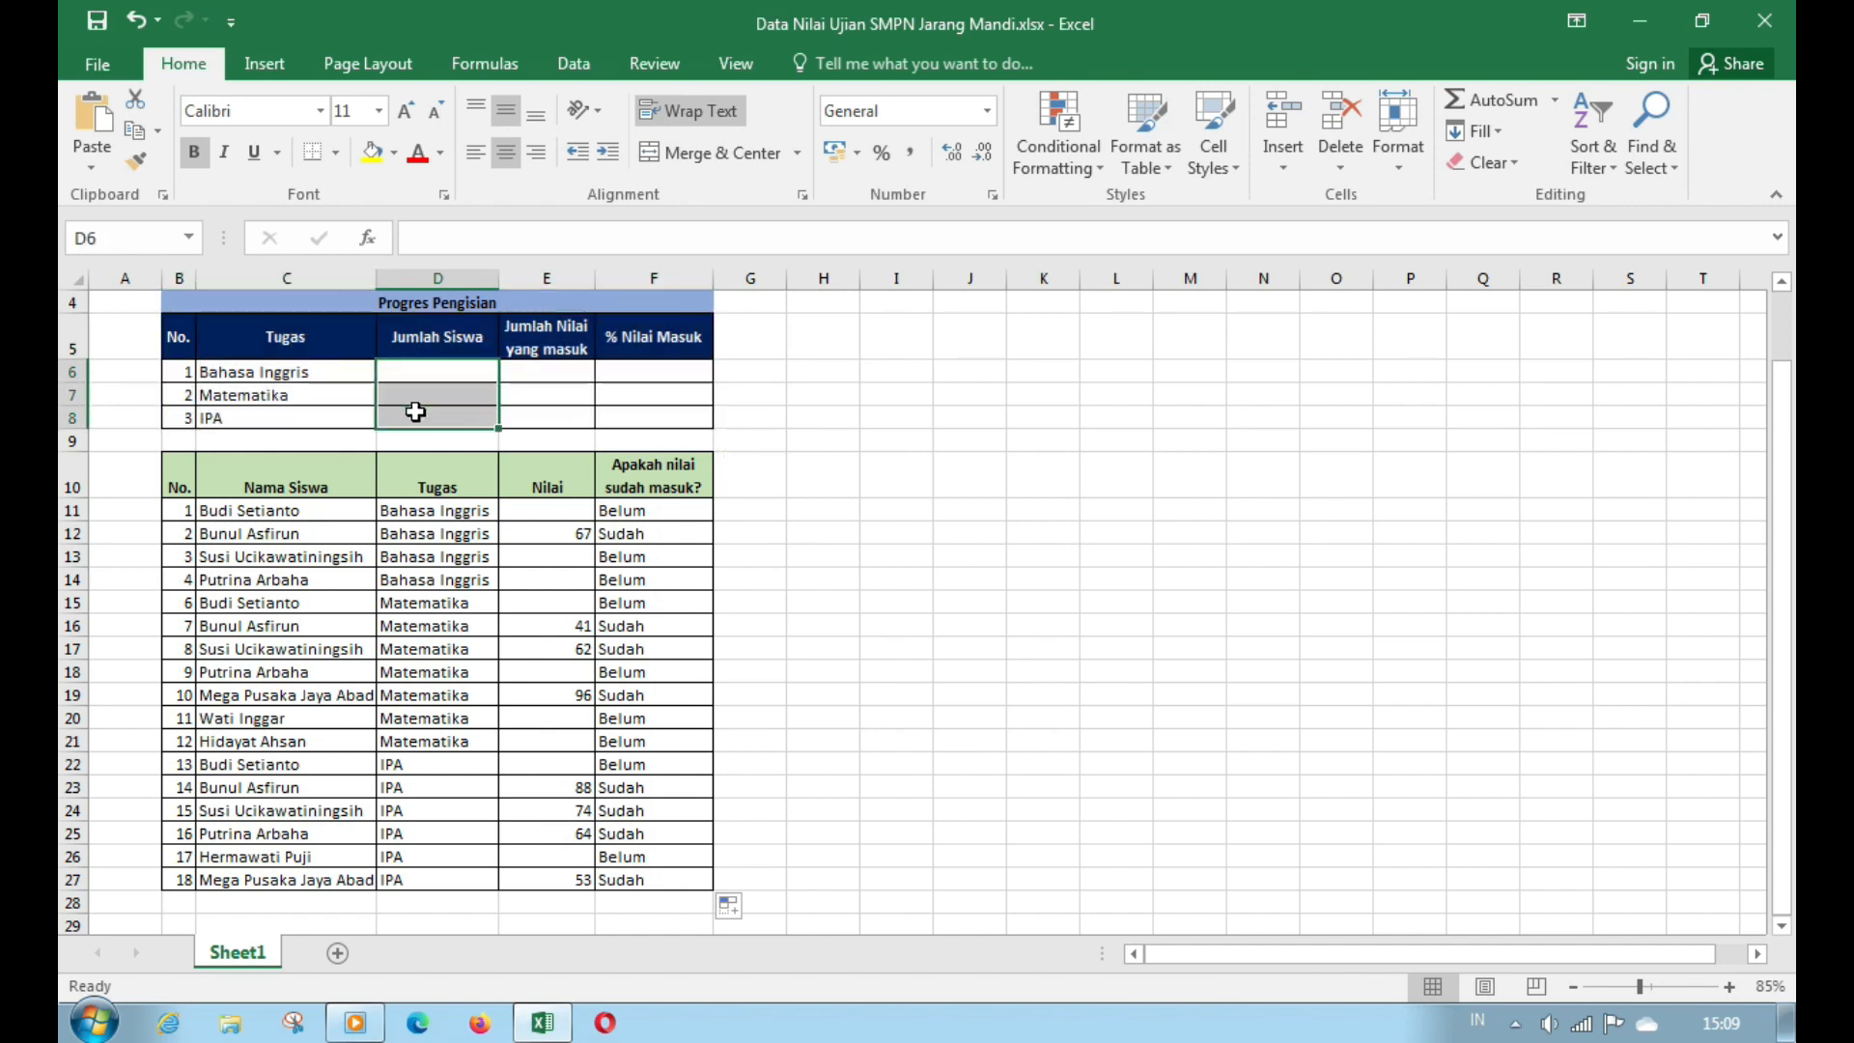
pyautogui.moveTo(564, 345); pyautogui.dragTo(562, 409)
# - Enter =COUNTIF($D$11:$D$27;C6) in D6 to count the students for Bahasa Inggris
pyautogui.click(469, 370)
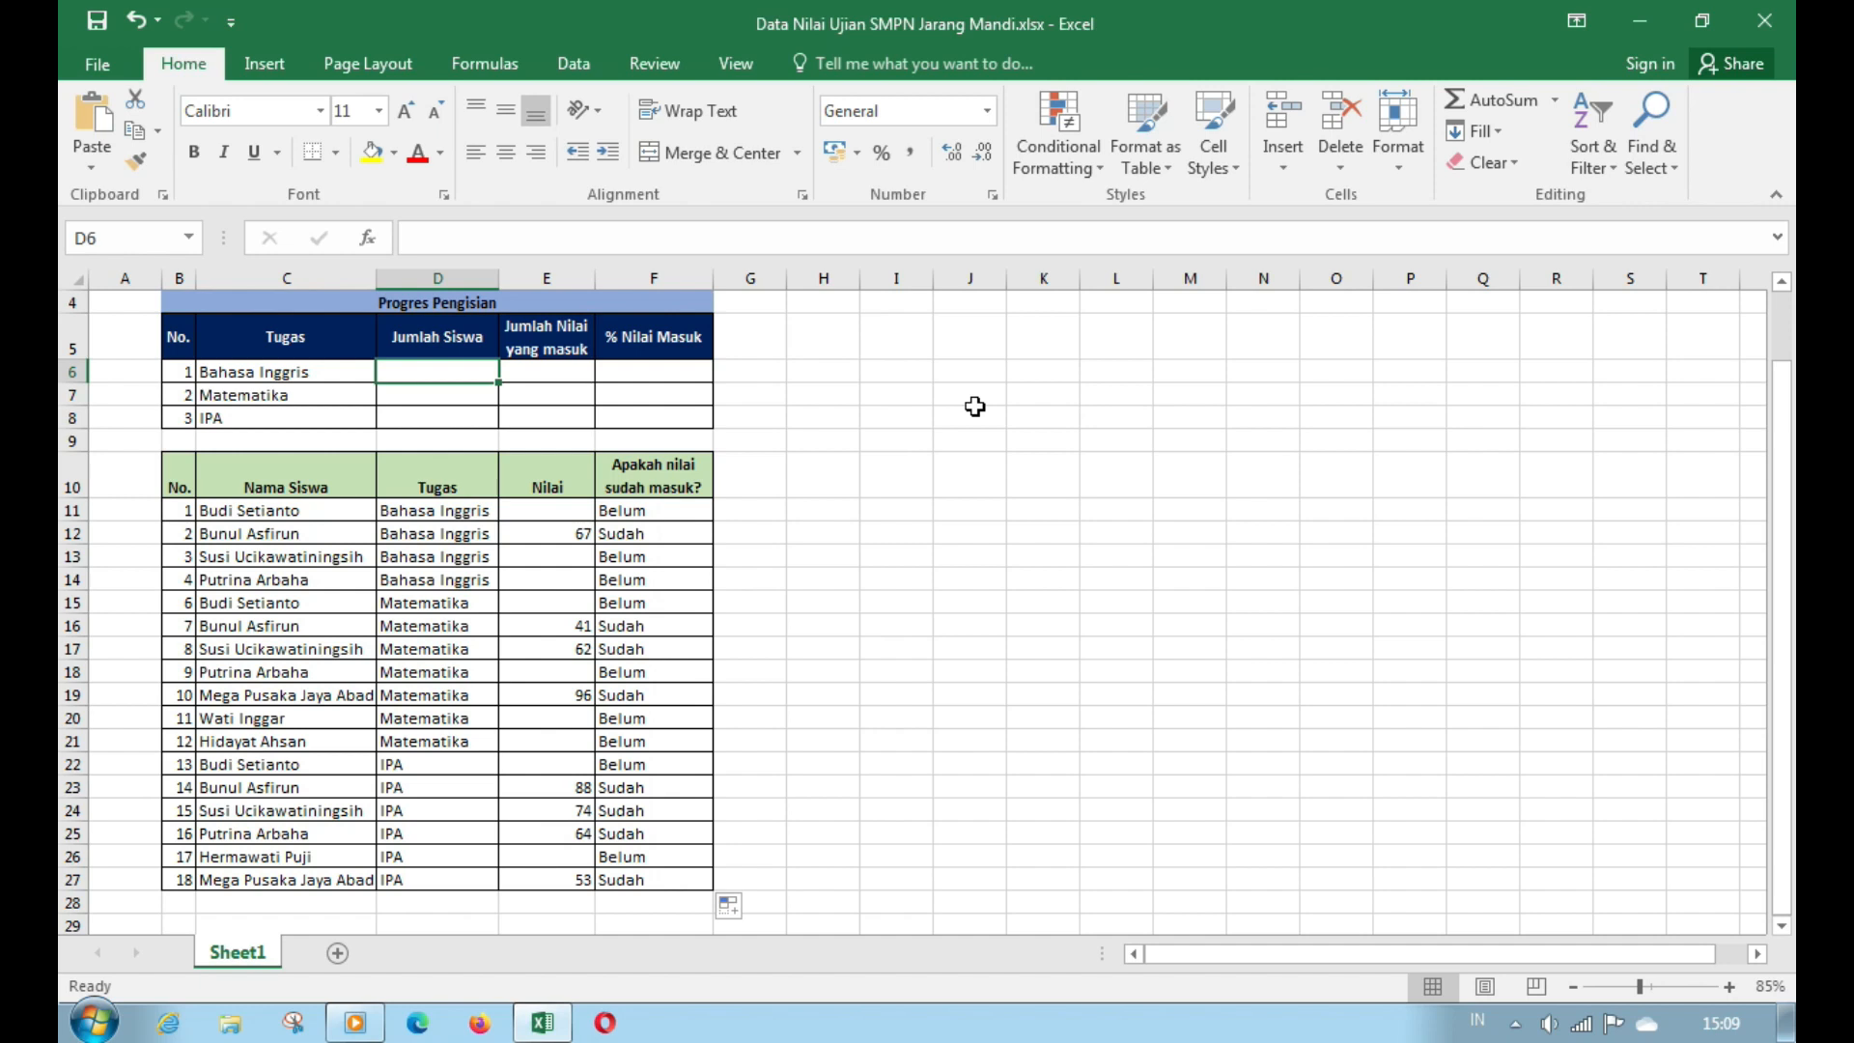
pyautogui.write('=cou')
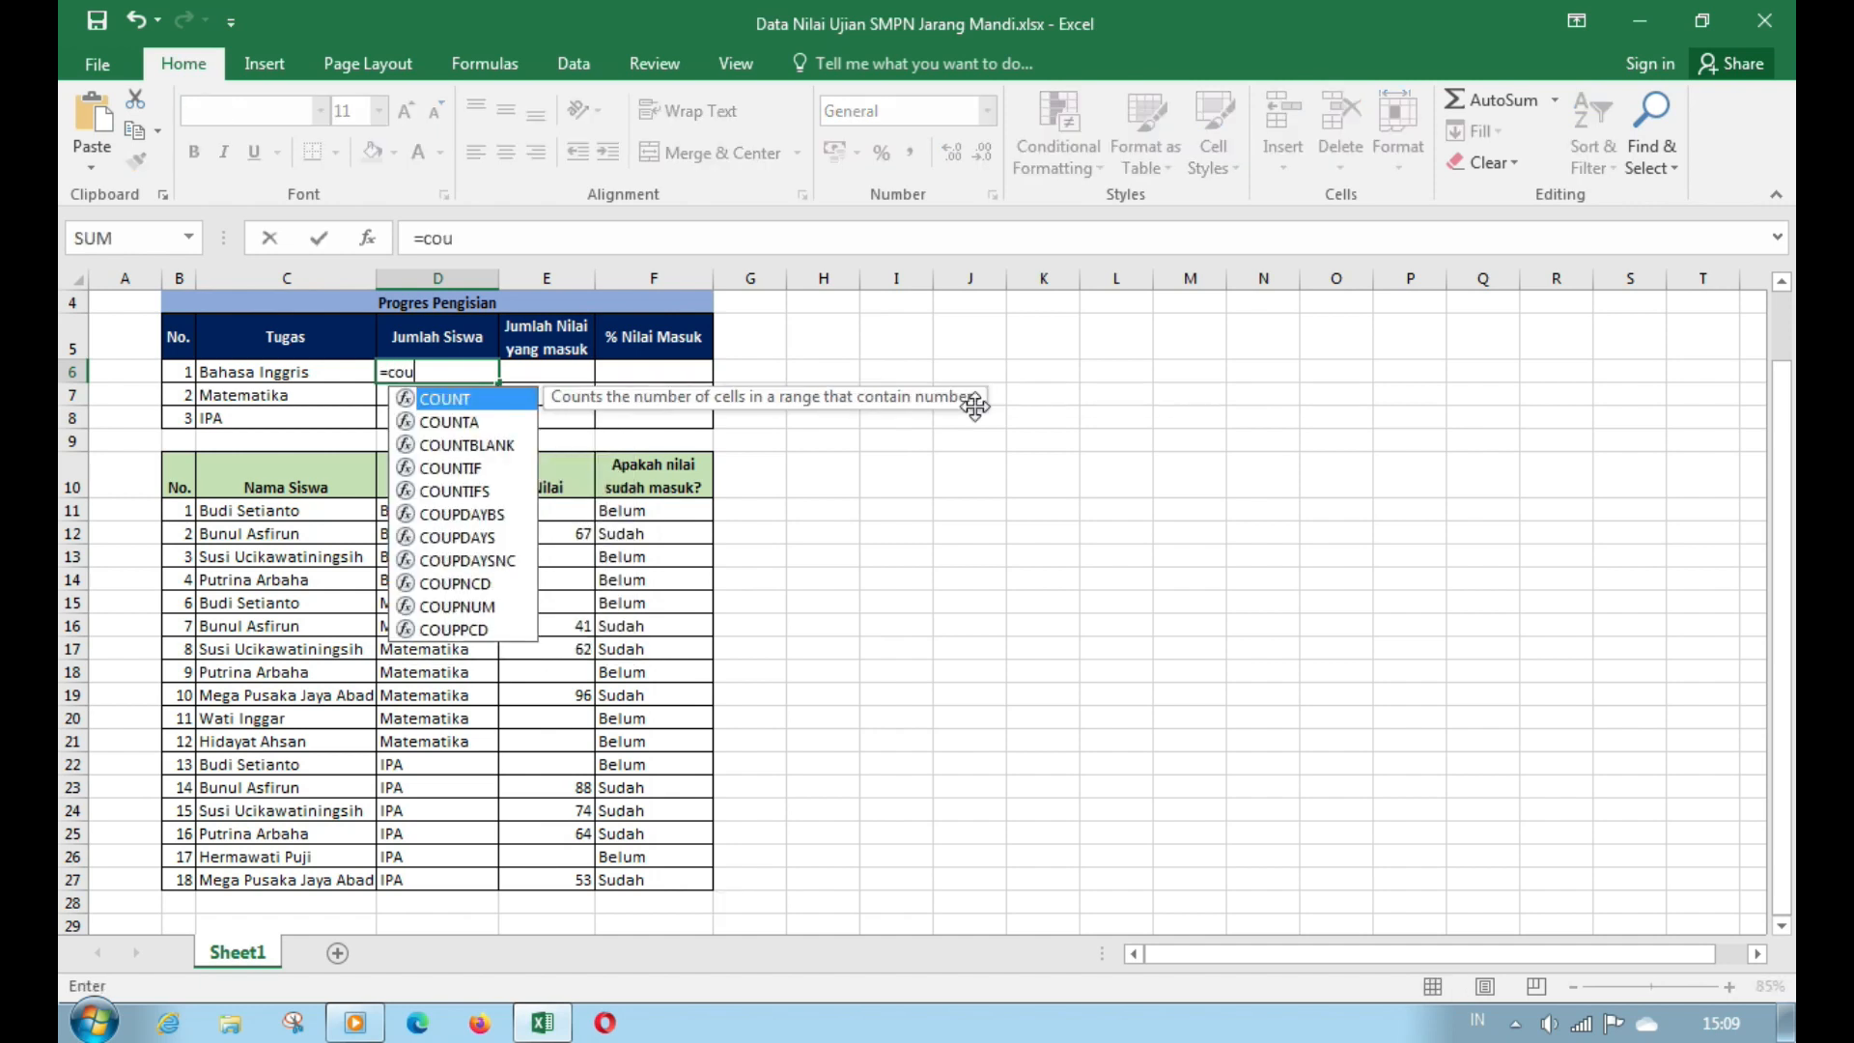
pyautogui.press('Down')
pyautogui.press('Down')
pyautogui.press('Down')
pyautogui.press('Tab')
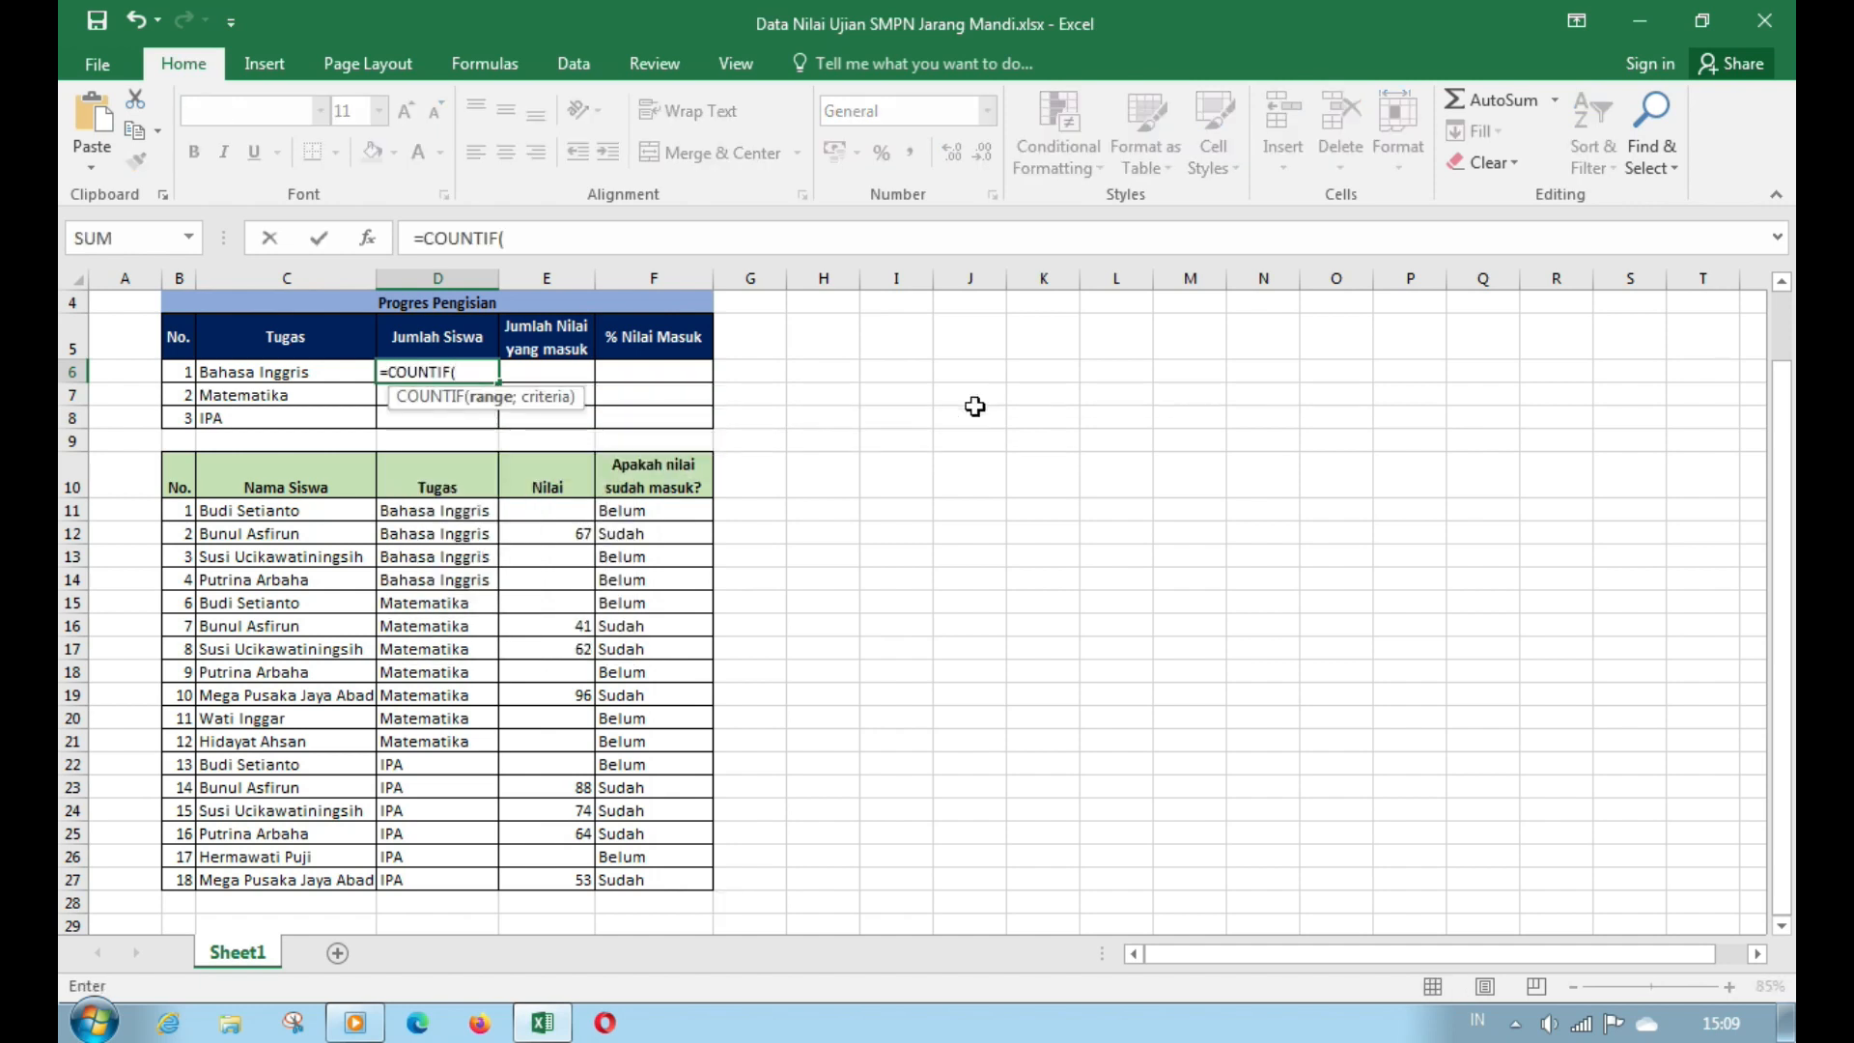
pyautogui.moveTo(494, 518); pyautogui.dragTo(446, 880)
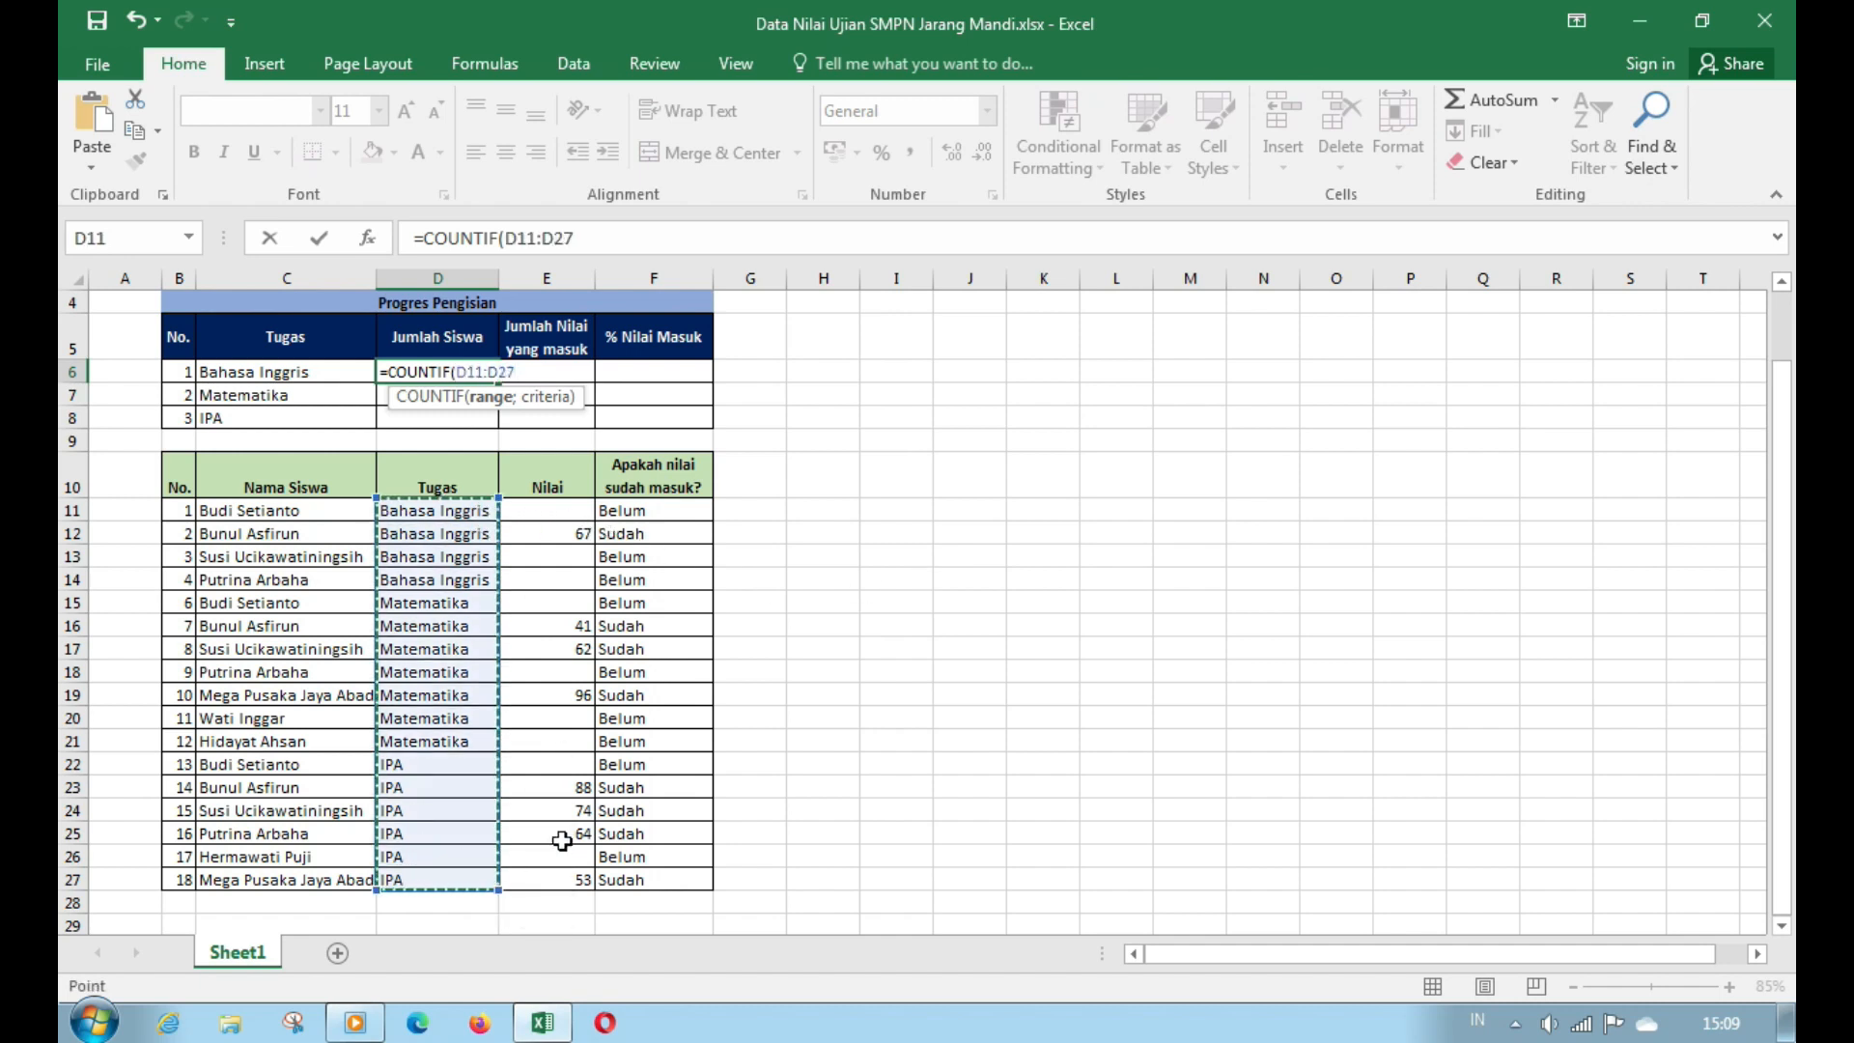
pyautogui.press('F4')
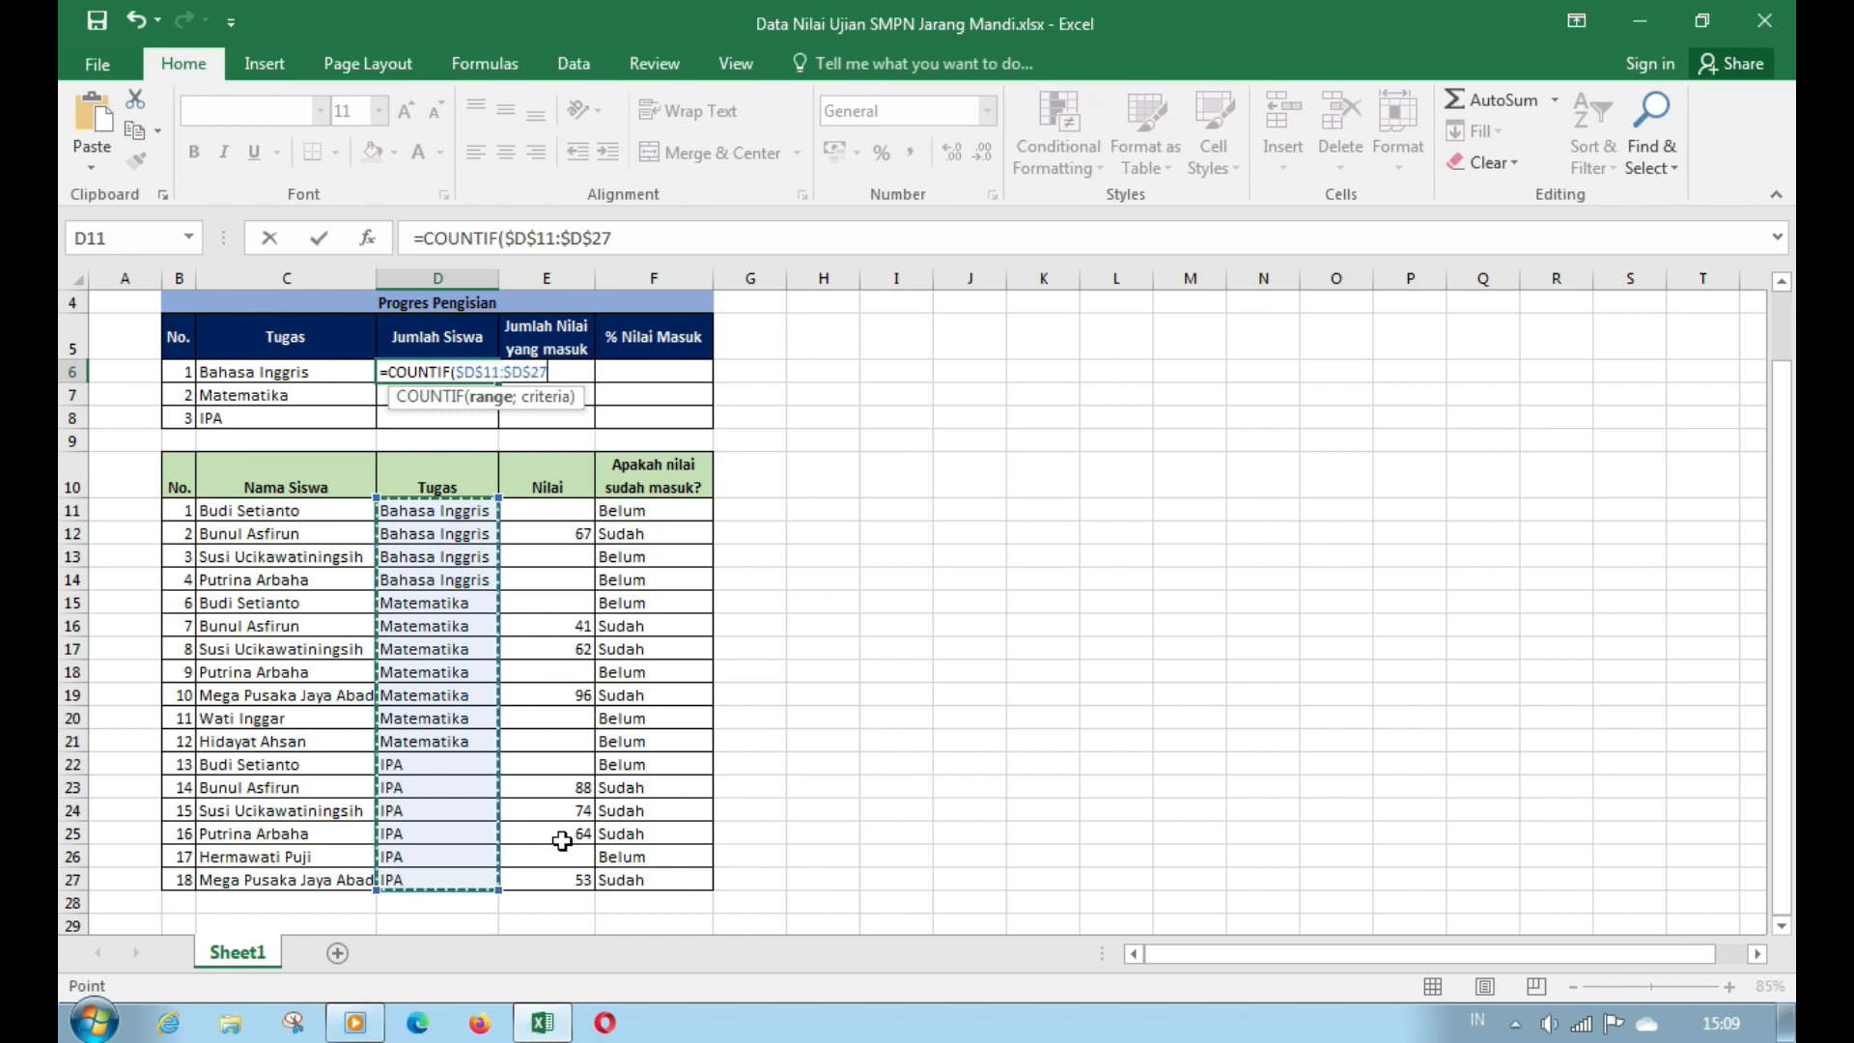
pyautogui.write(';')
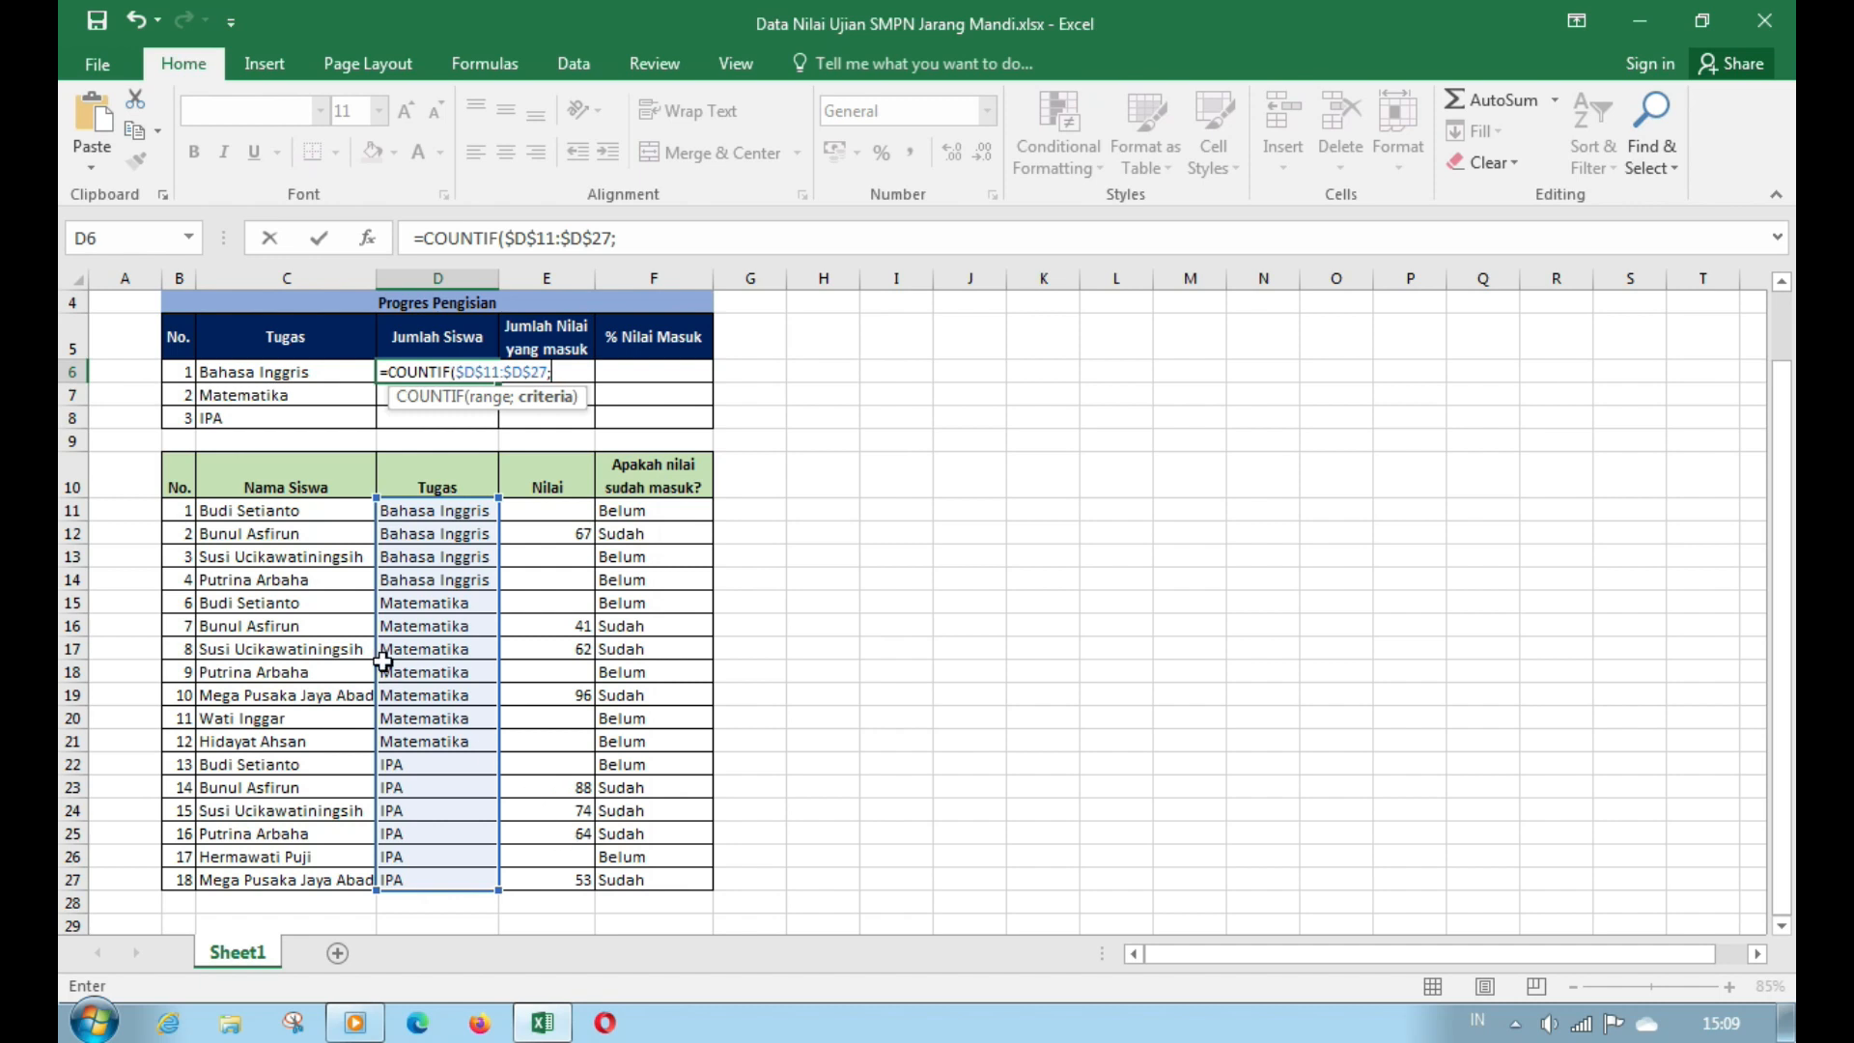
pyautogui.click(266, 372)
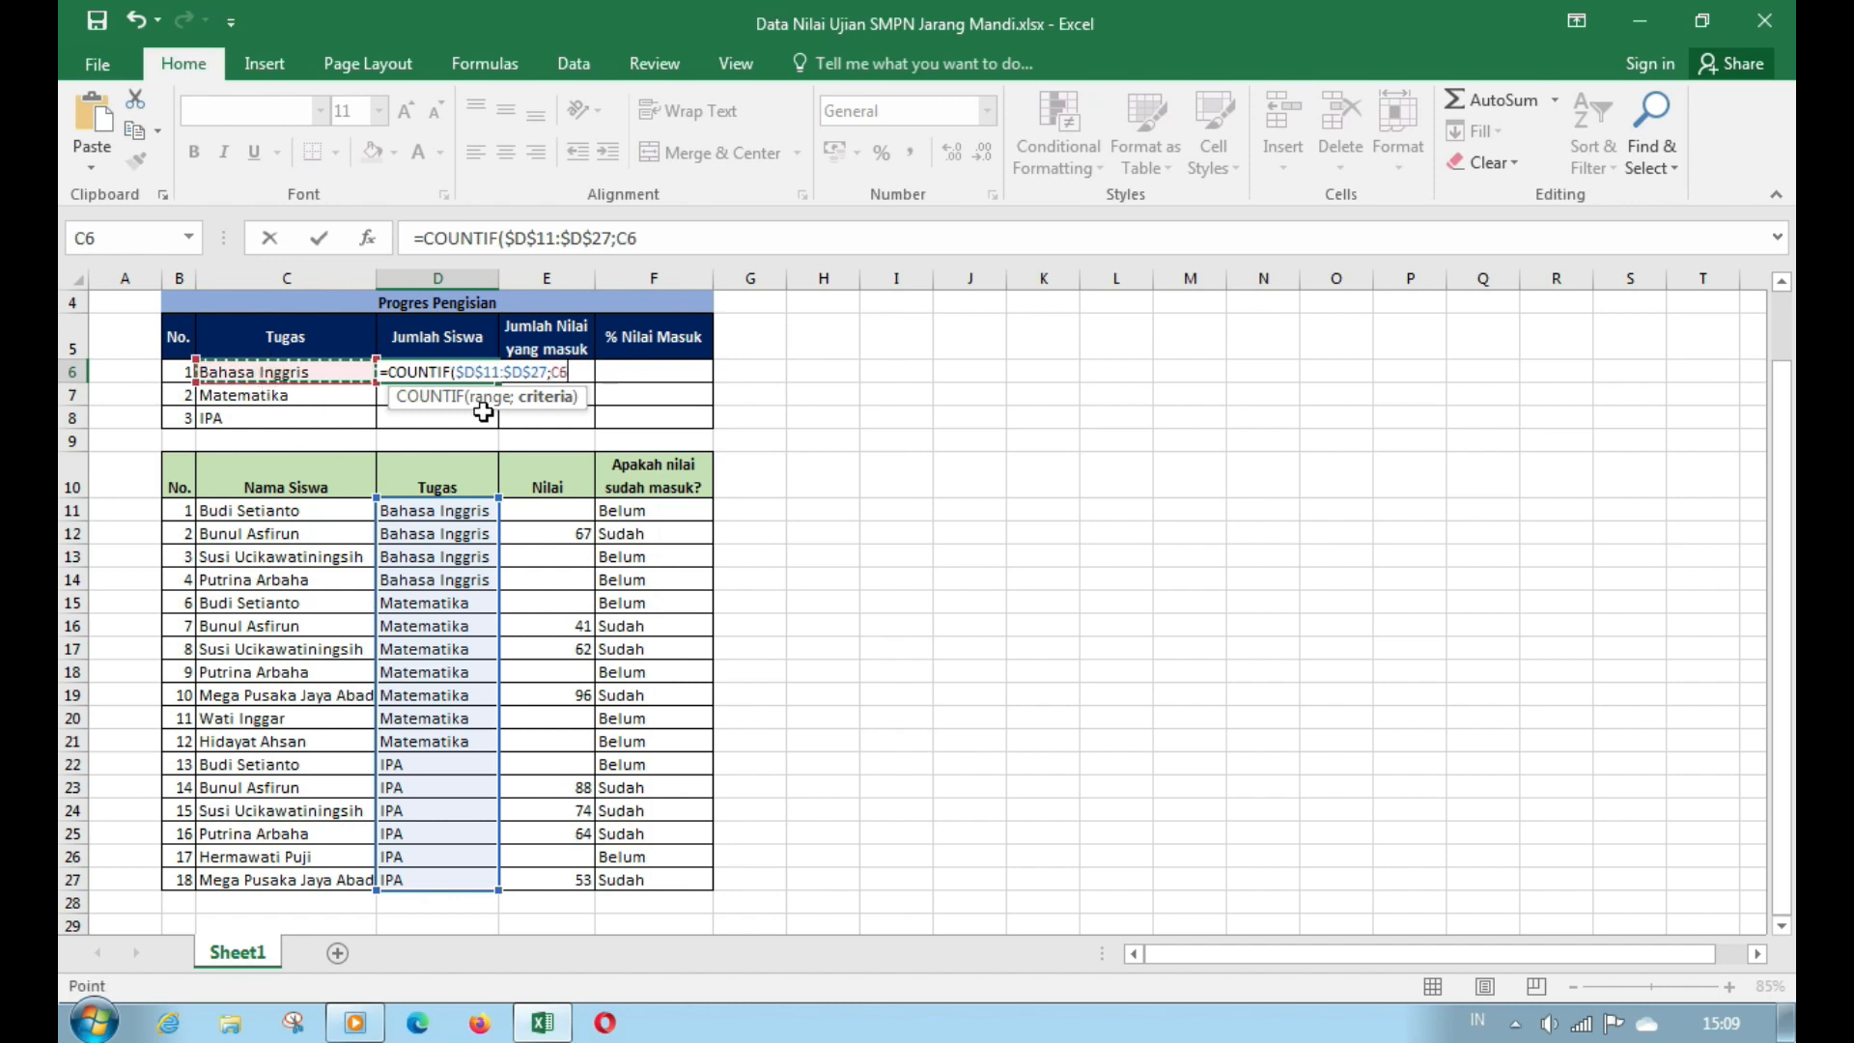
pyautogui.press('Return')
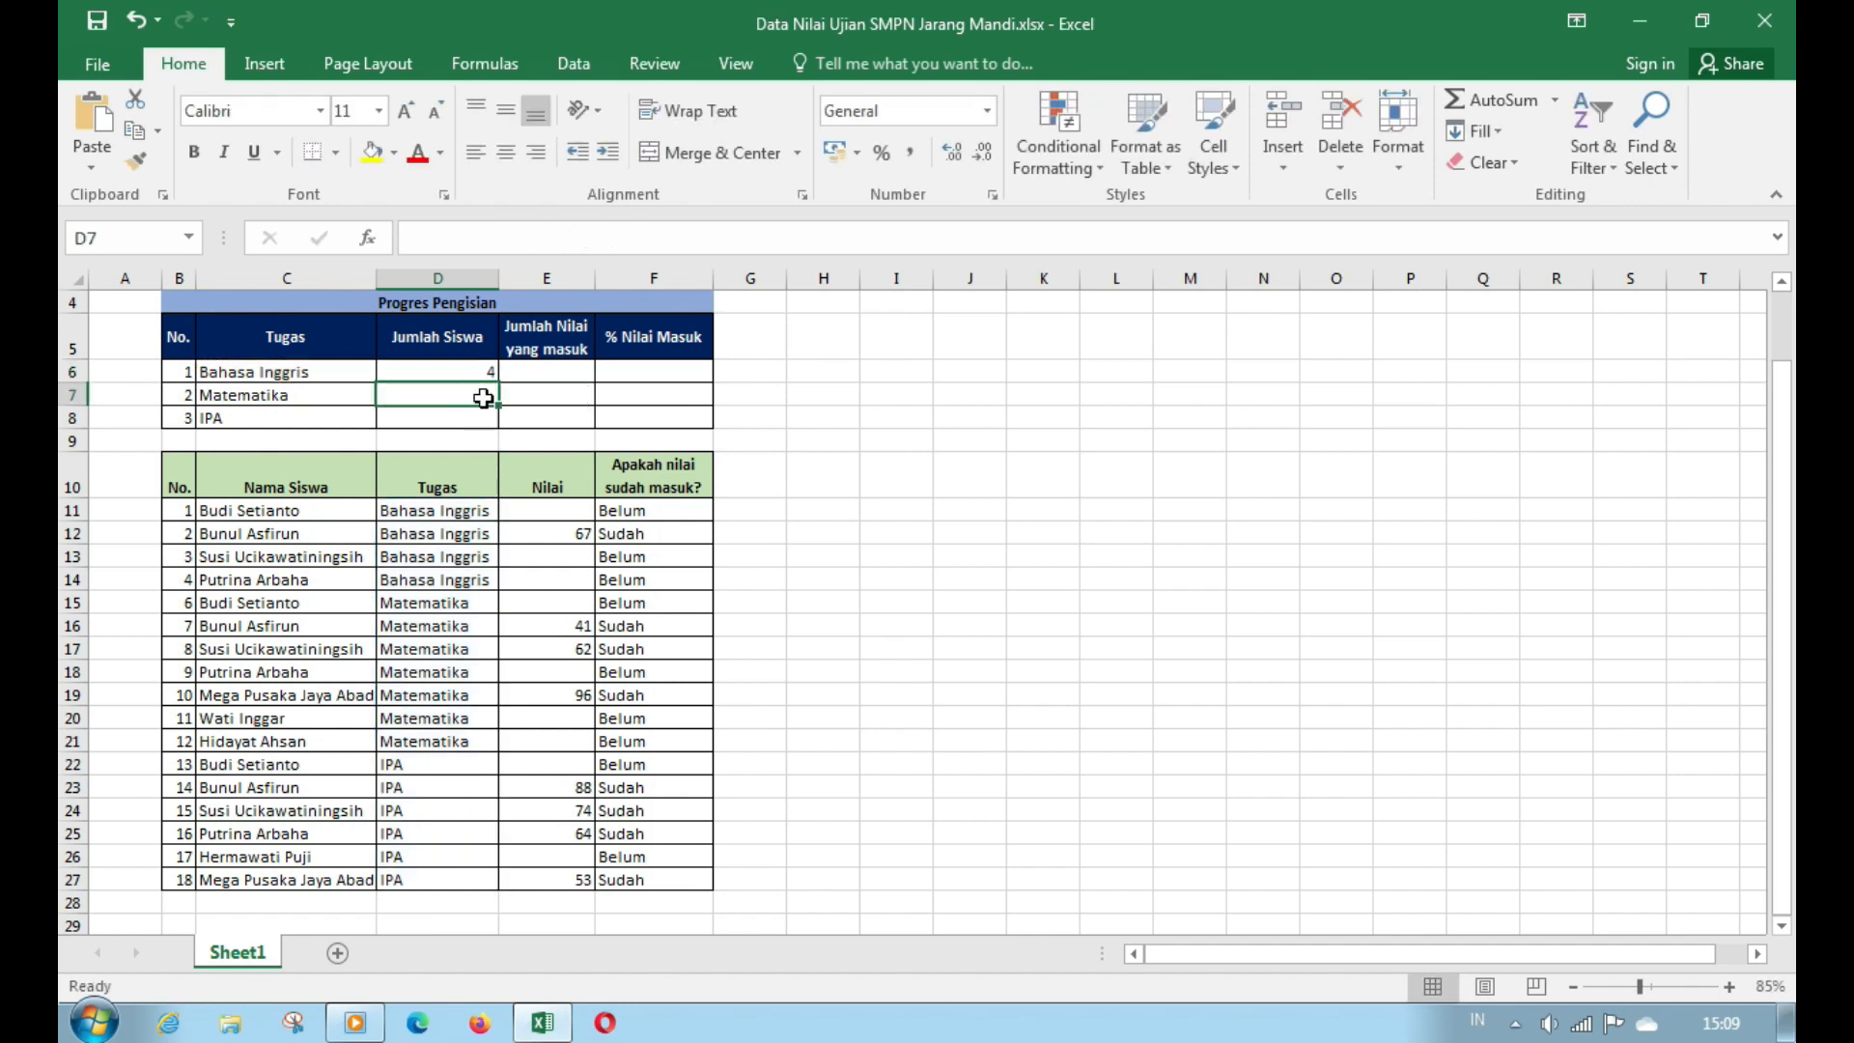
# - Fill the Jumlah Siswa formula from D6 down to D8 for Matematika and IPA
pyautogui.click(488, 376)
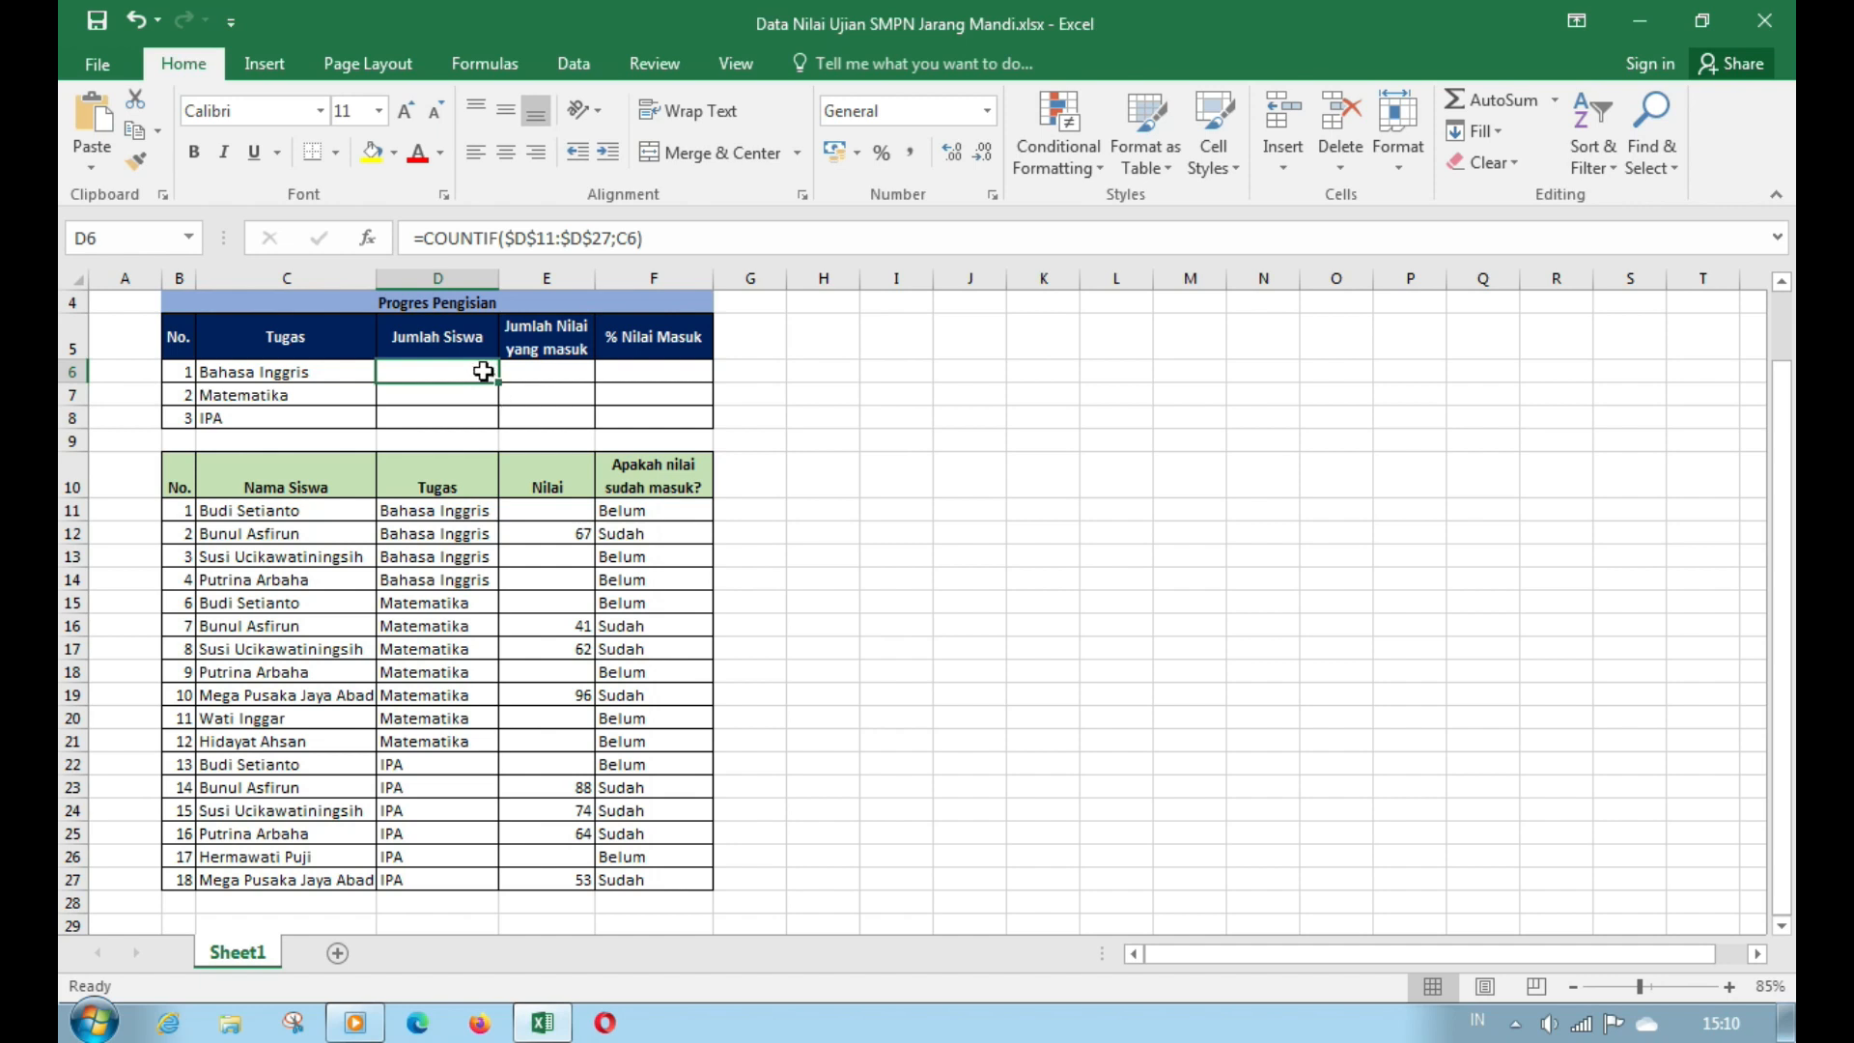
pyautogui.moveTo(475, 367); pyautogui.dragTo(457, 417)
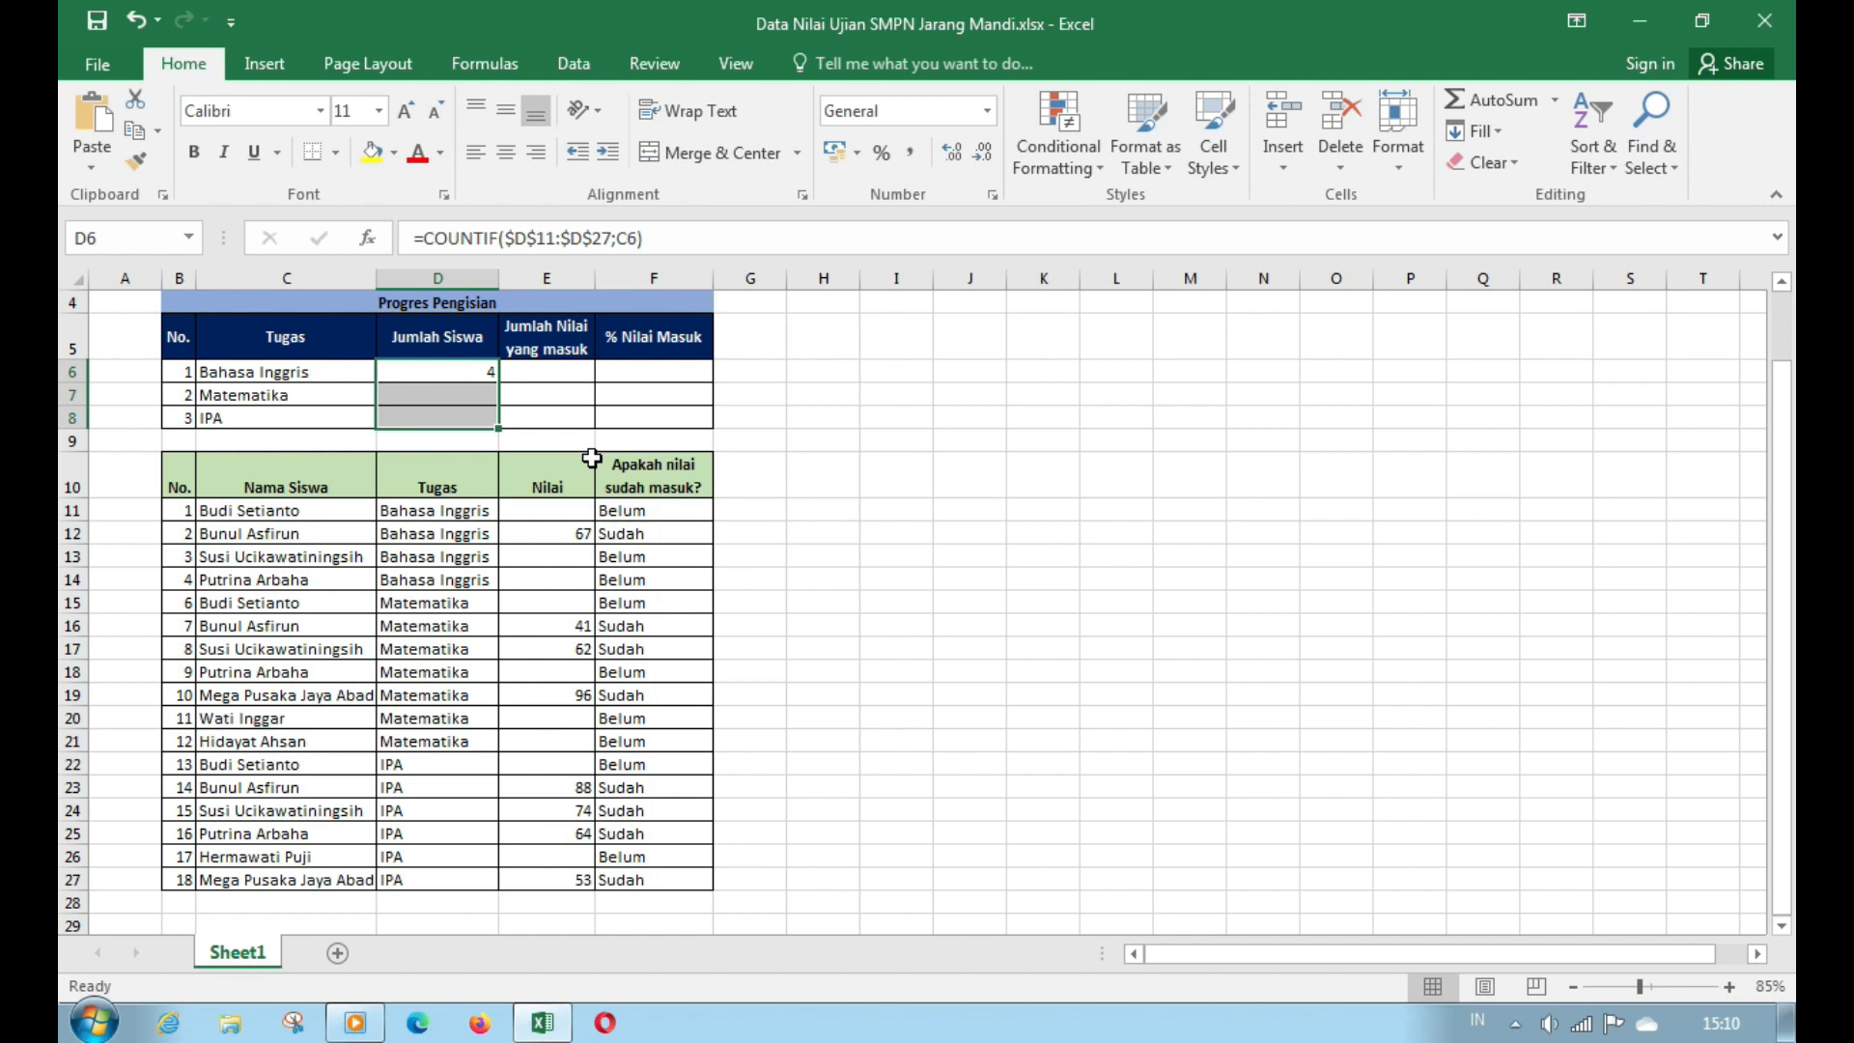
pyautogui.hotkey('ctrl', 'd')
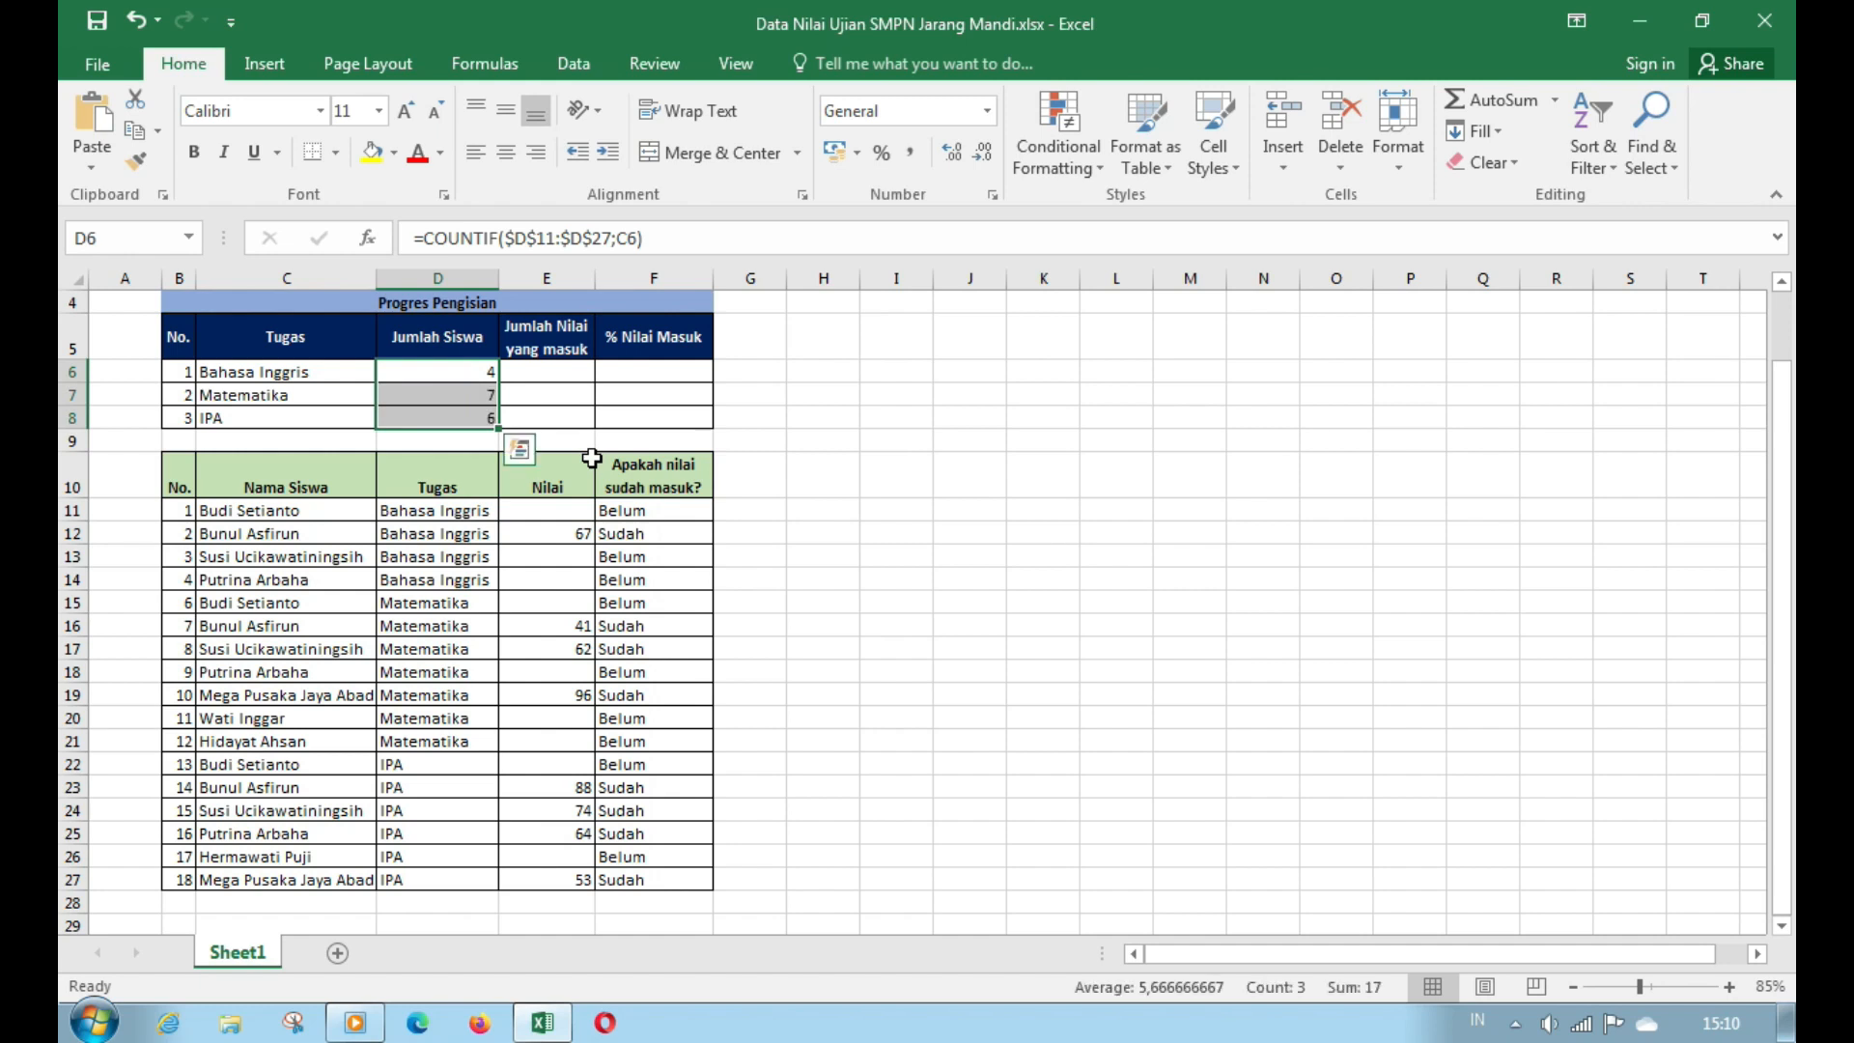
# - Start a COUNTIFS formula in E6 with the absolute Tugas range $D$11:$D$27 and the subject in C6 as its criterion
pyautogui.click(551, 409)
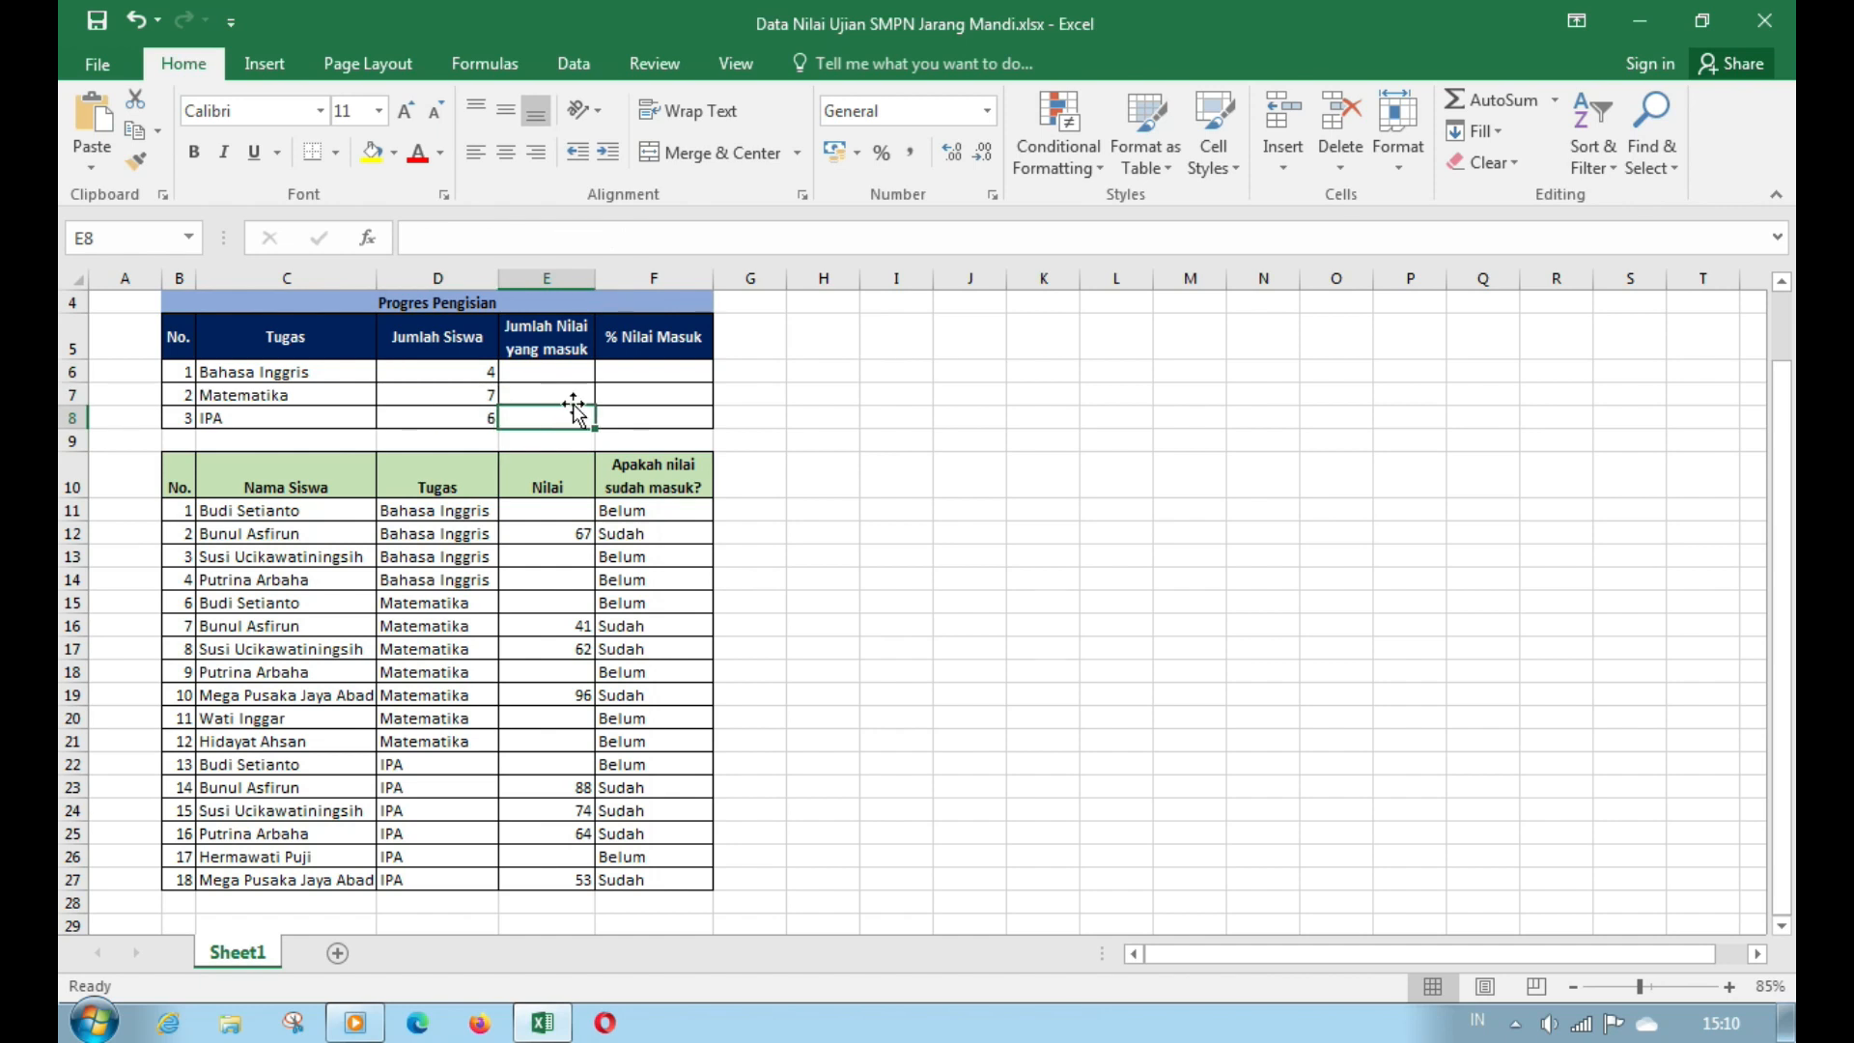
pyautogui.click(565, 372)
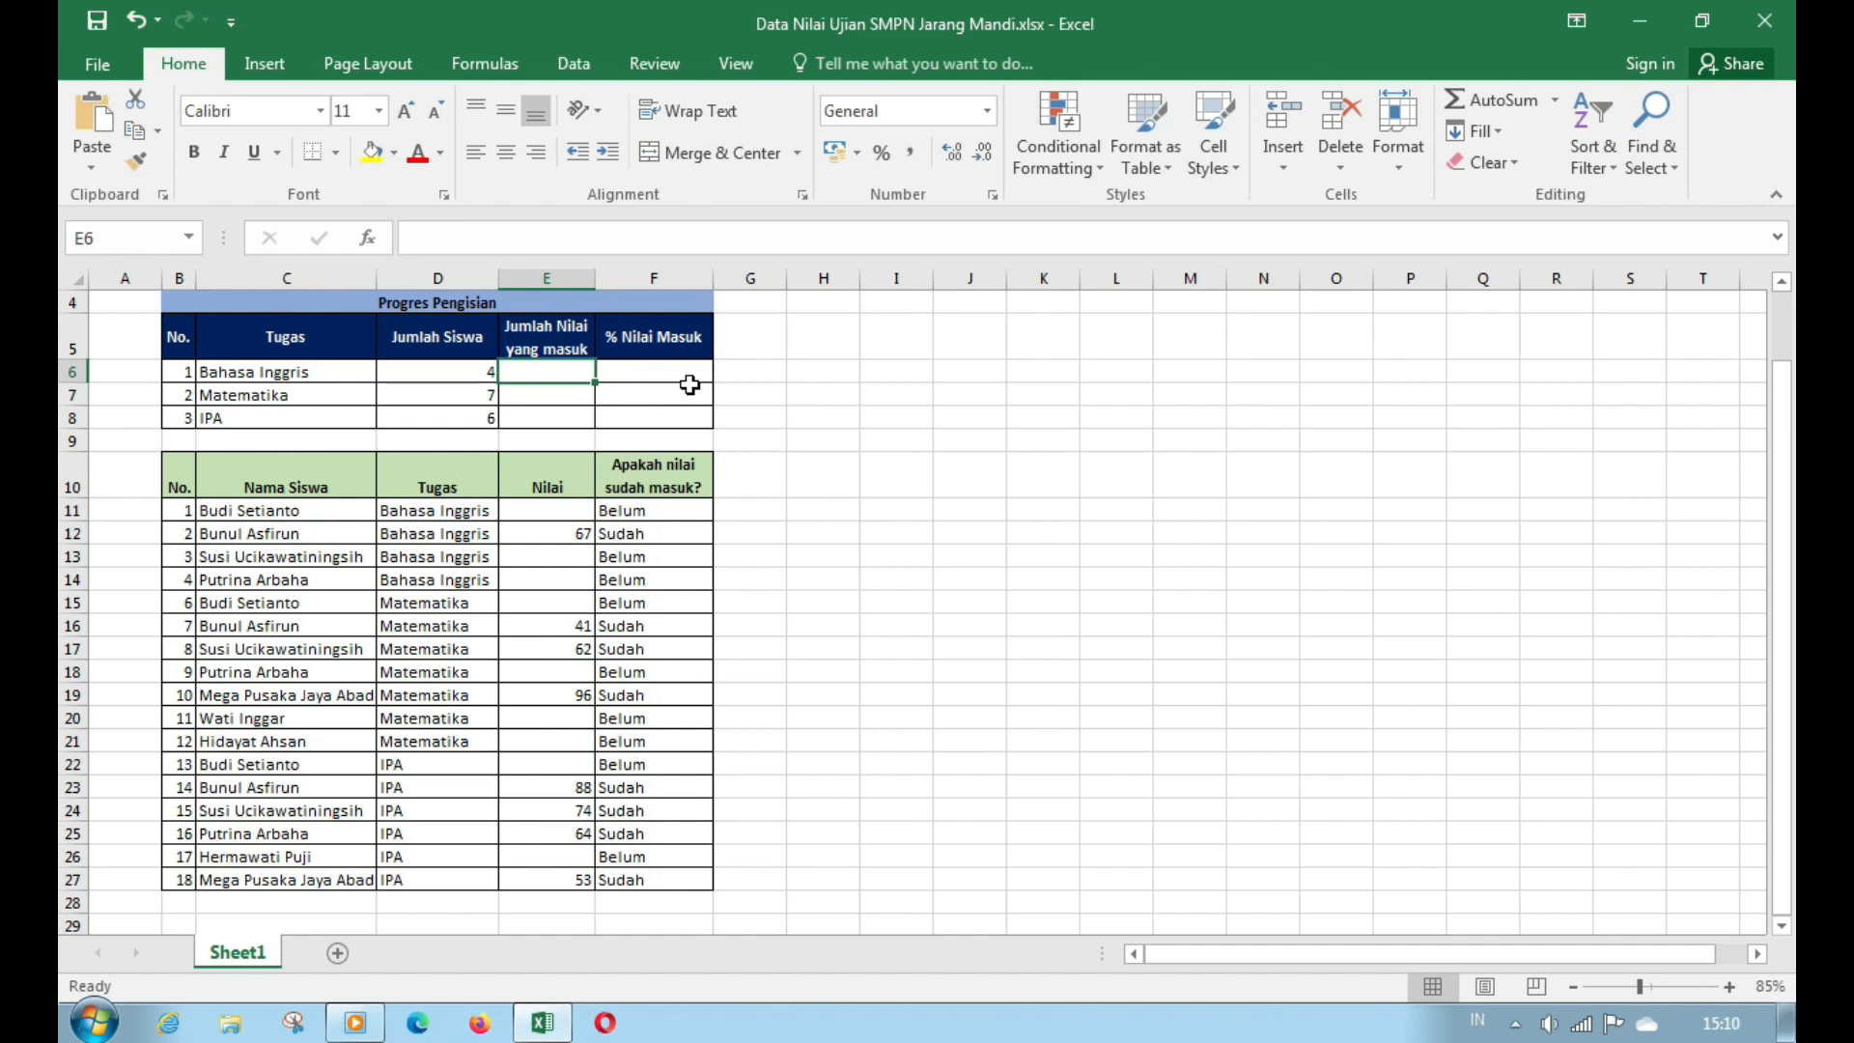
pyautogui.write('=co')
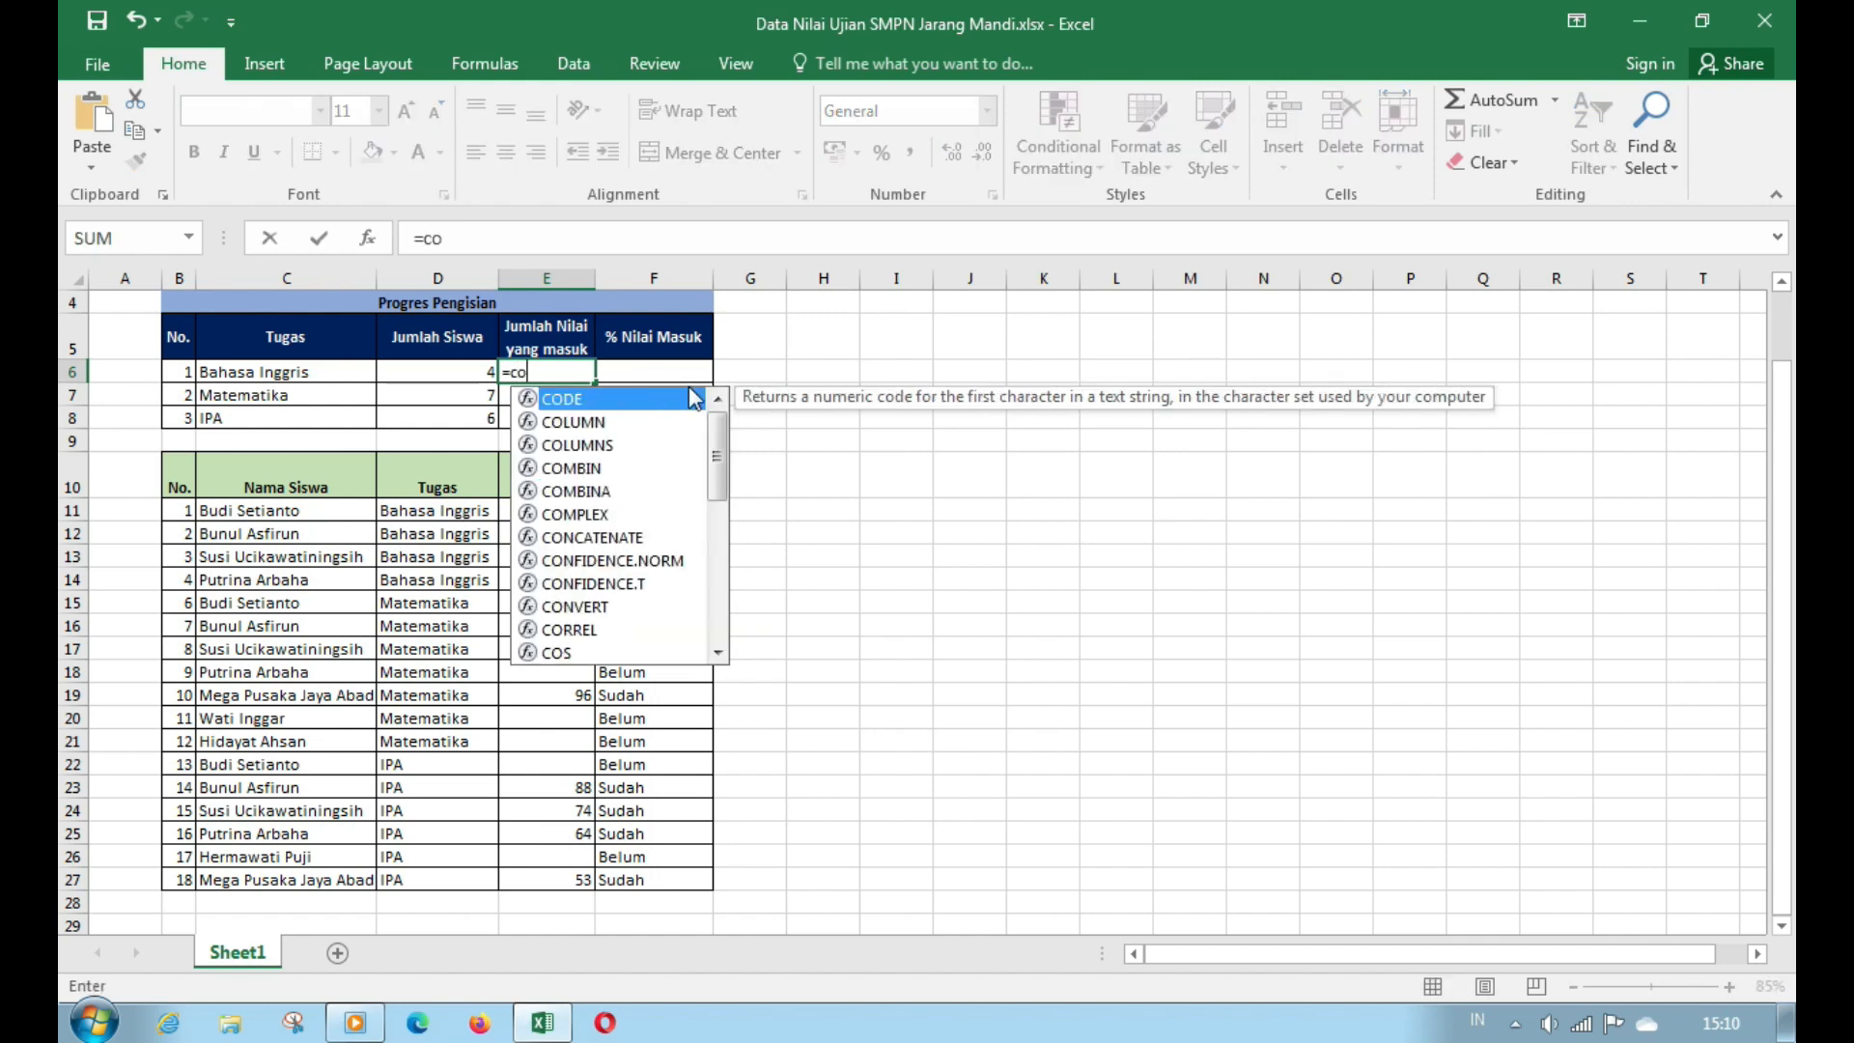
pyautogui.write('u')
pyautogui.press('Down')
pyautogui.press('Down')
pyautogui.press('Down')
pyautogui.press('Down')
pyautogui.press('Tab')
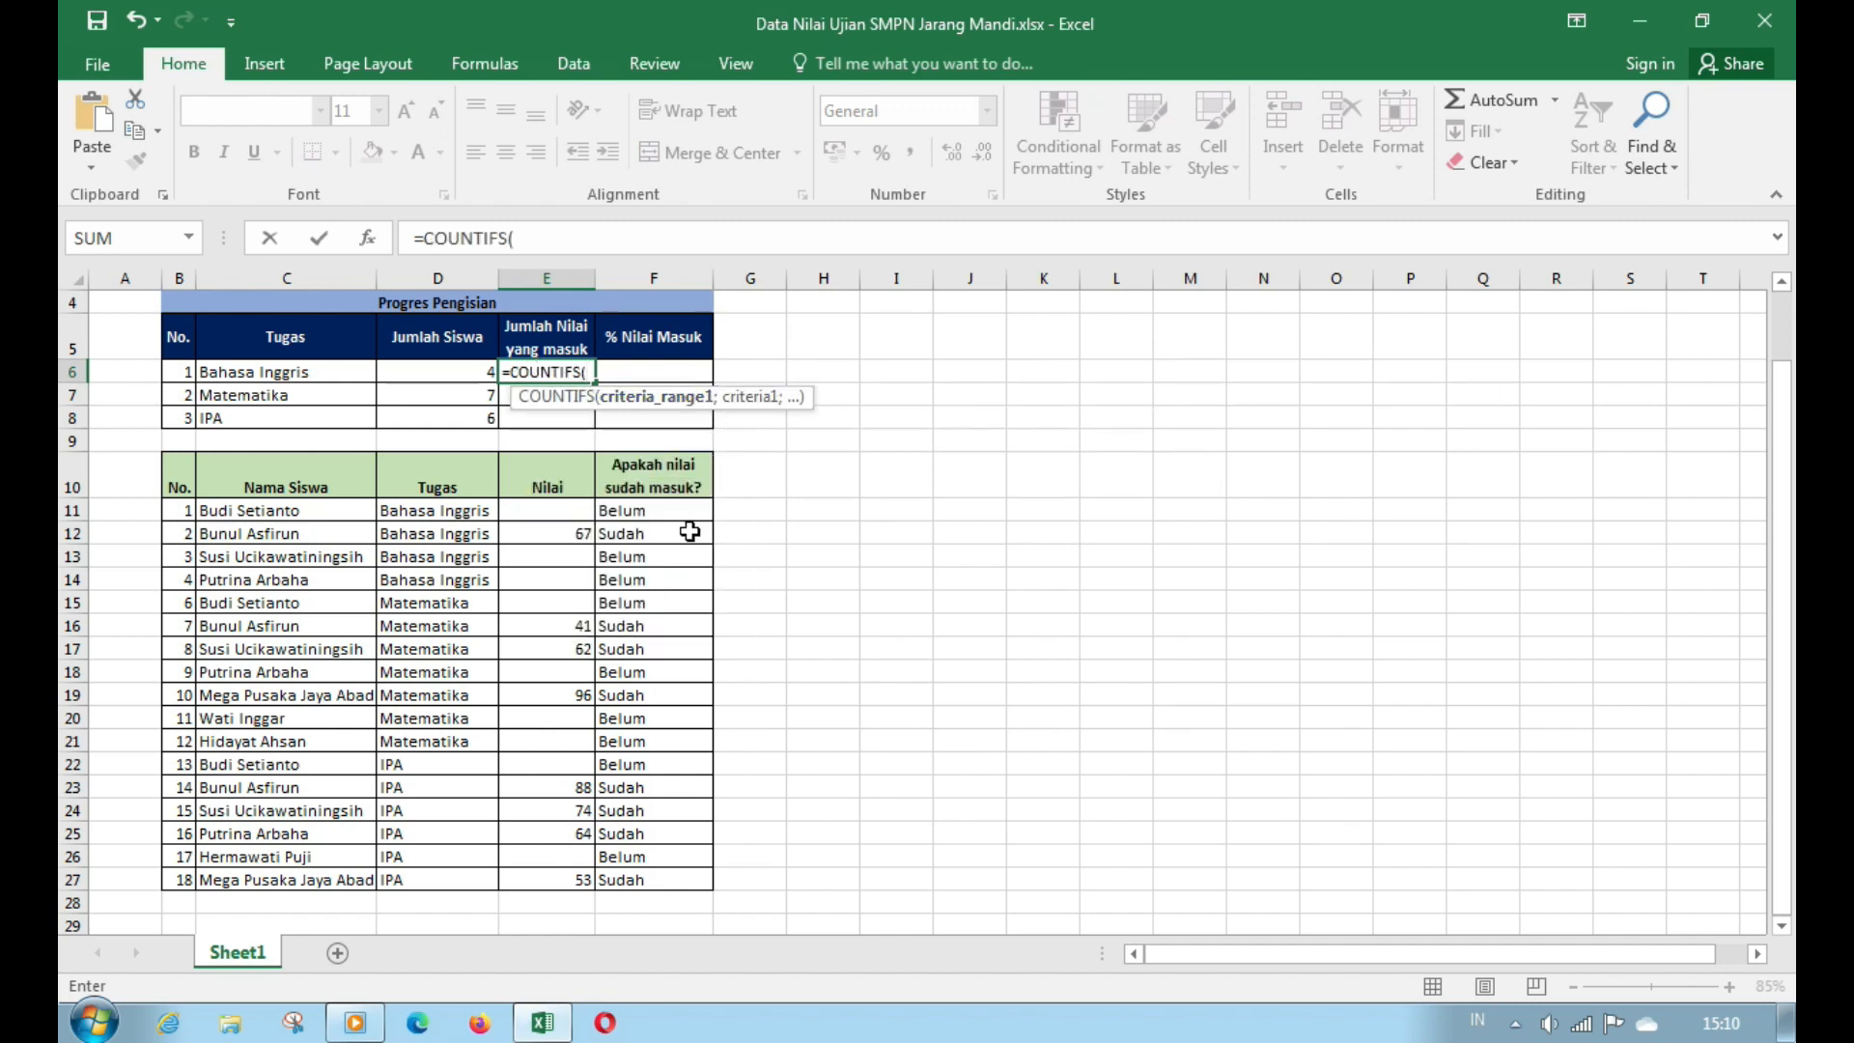
pyautogui.moveTo(462, 514); pyautogui.dragTo(421, 884)
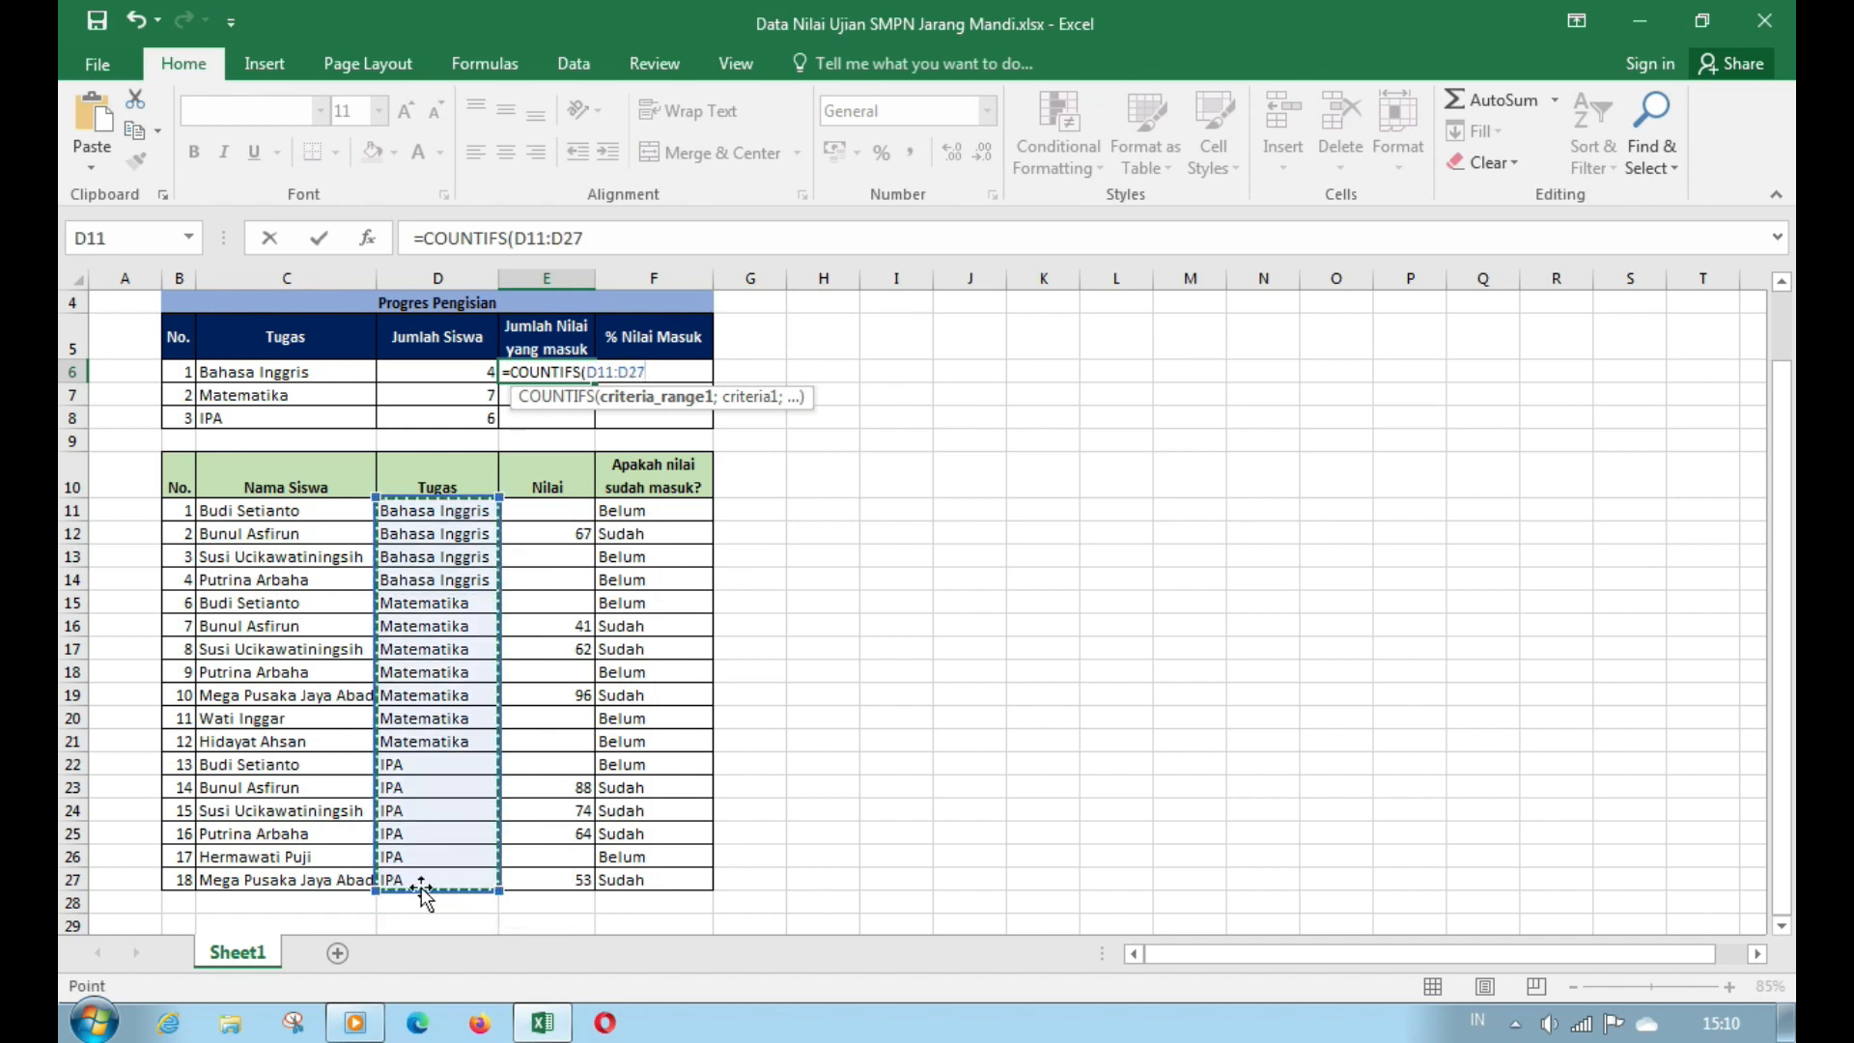
pyautogui.press('F4')
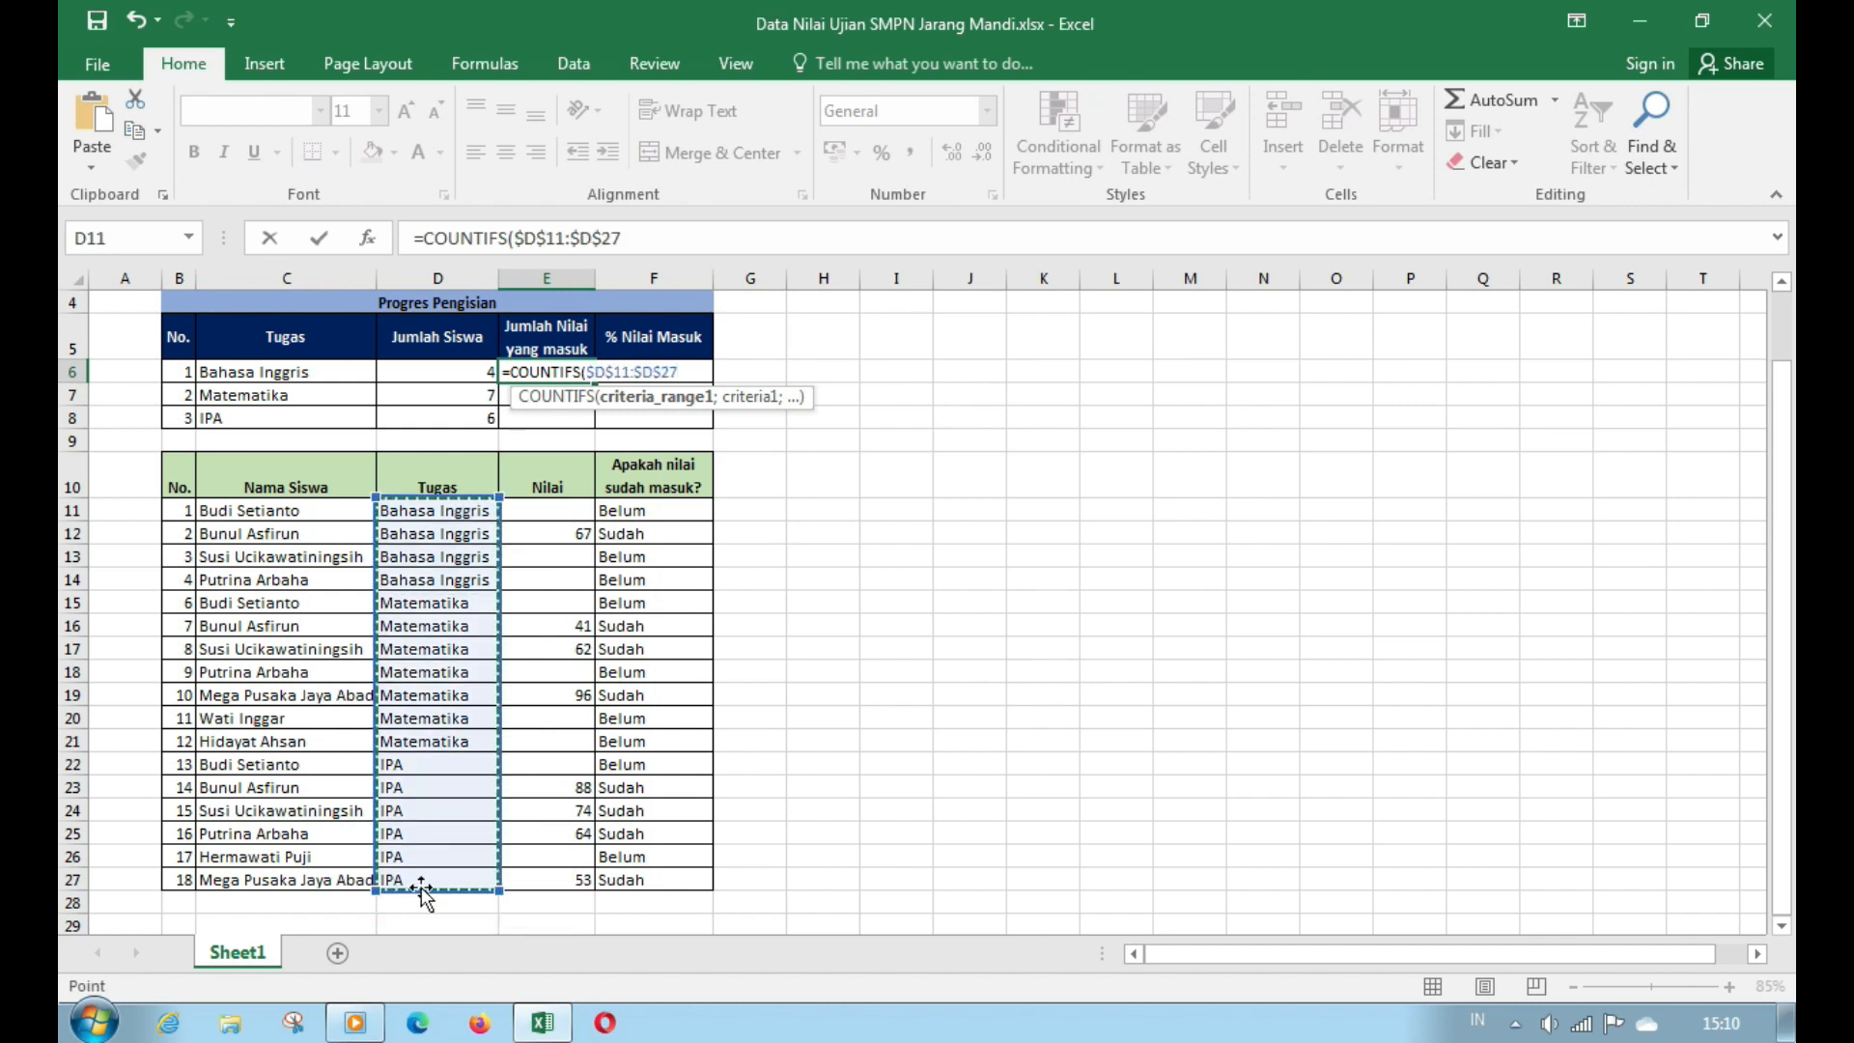
pyautogui.write(';')
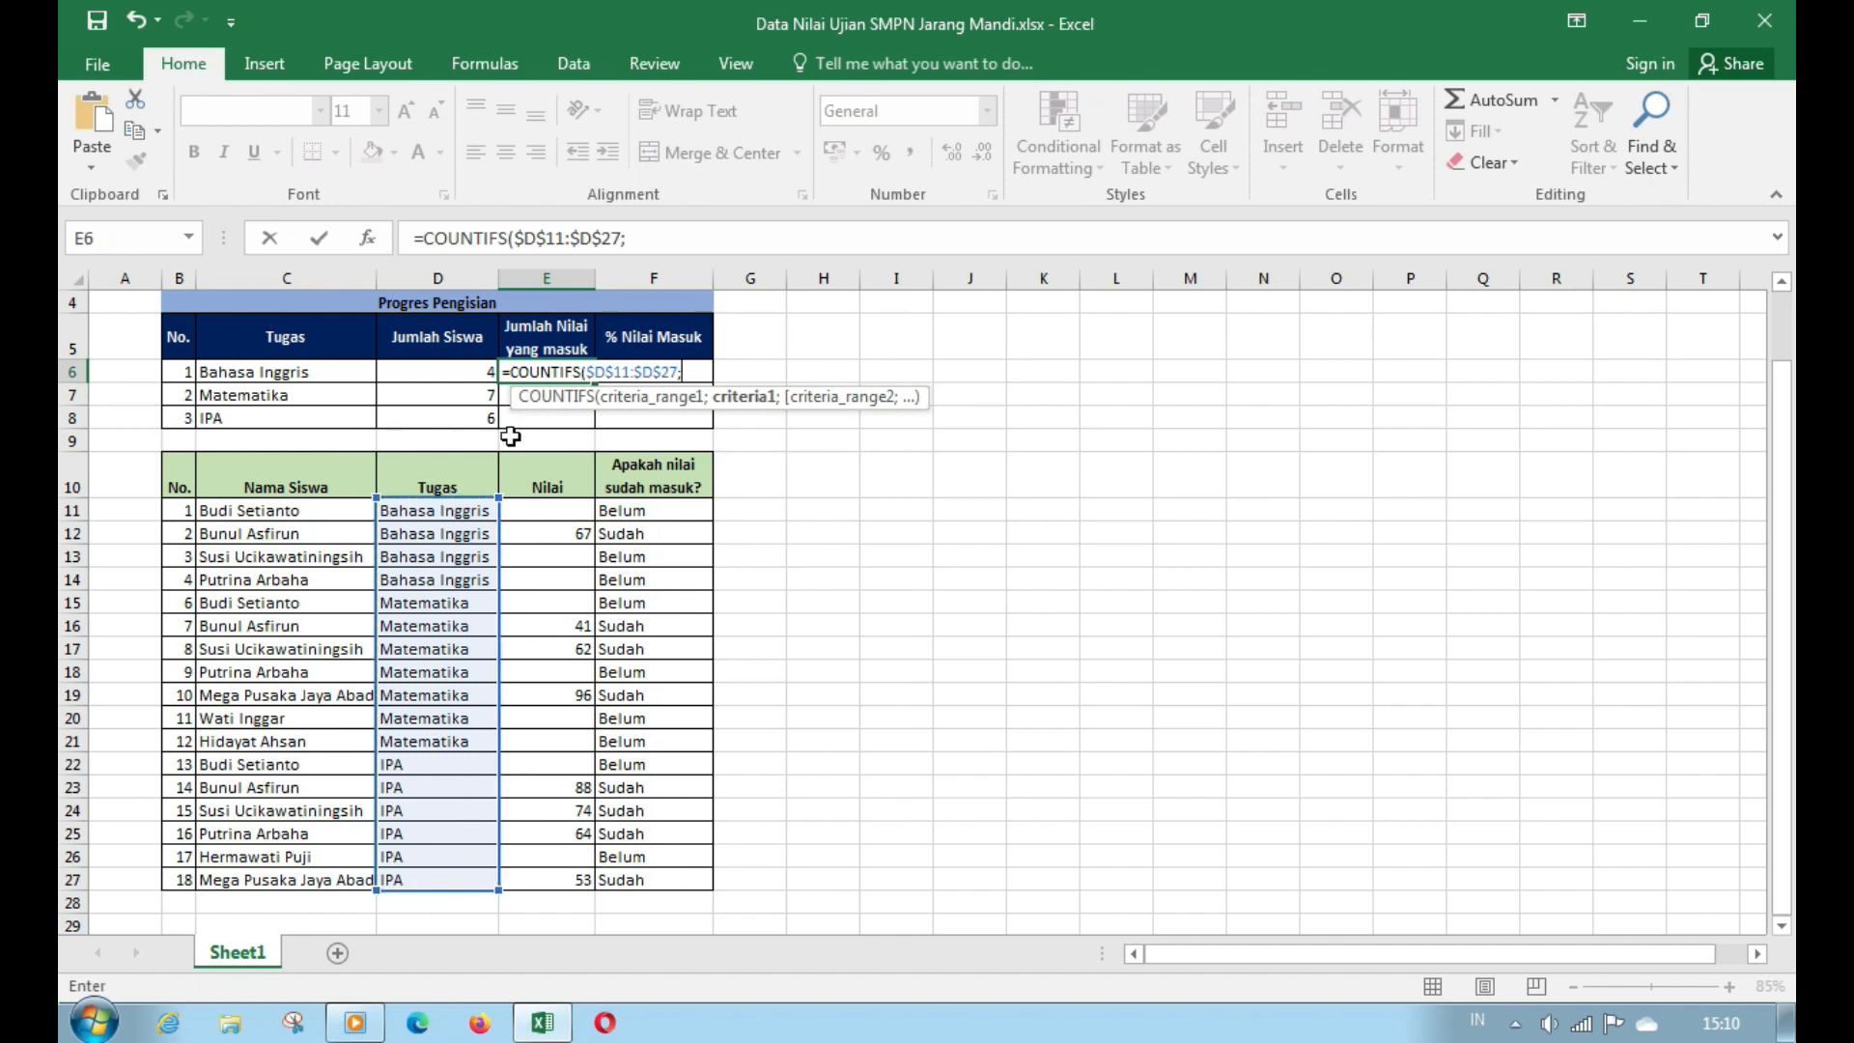
pyautogui.click(277, 372)
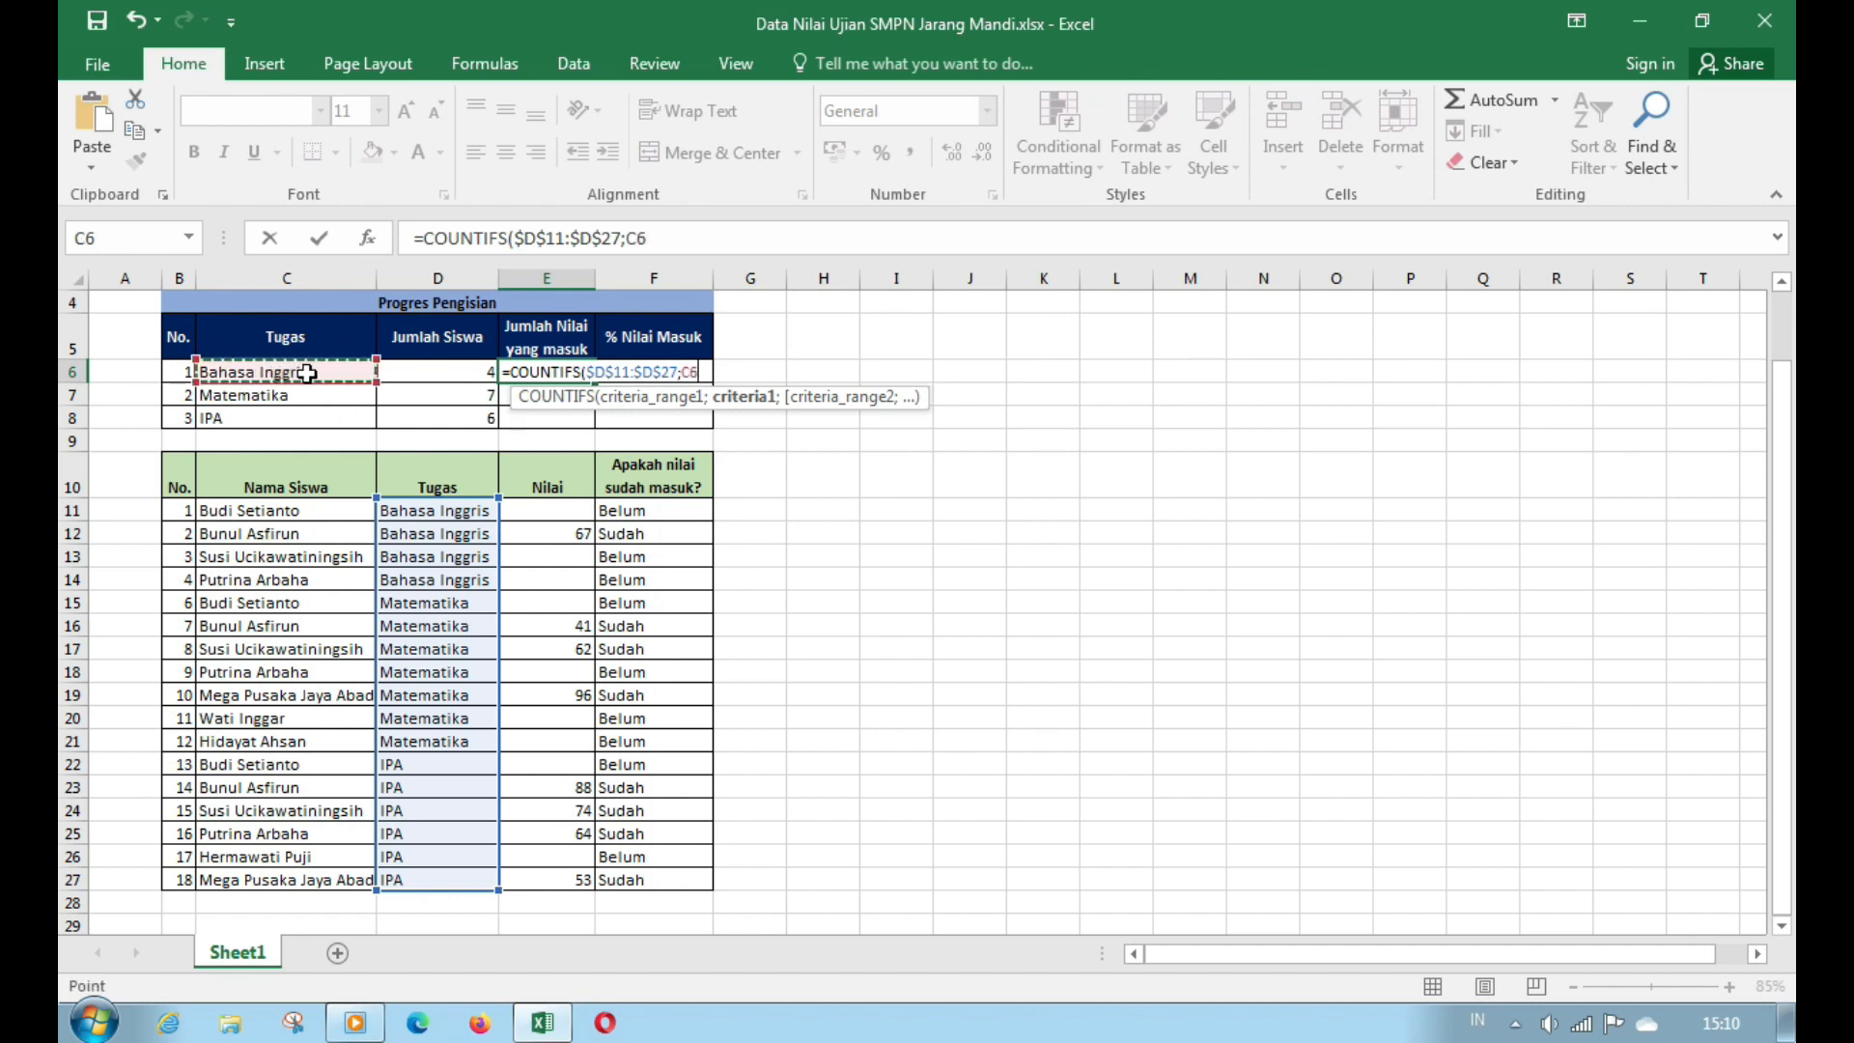
# - Complete the E6 COUNTIFS with the range $F$11:$F$27 and criterion "Sudah", and fill the formula down to E8
pyautogui.write(';')
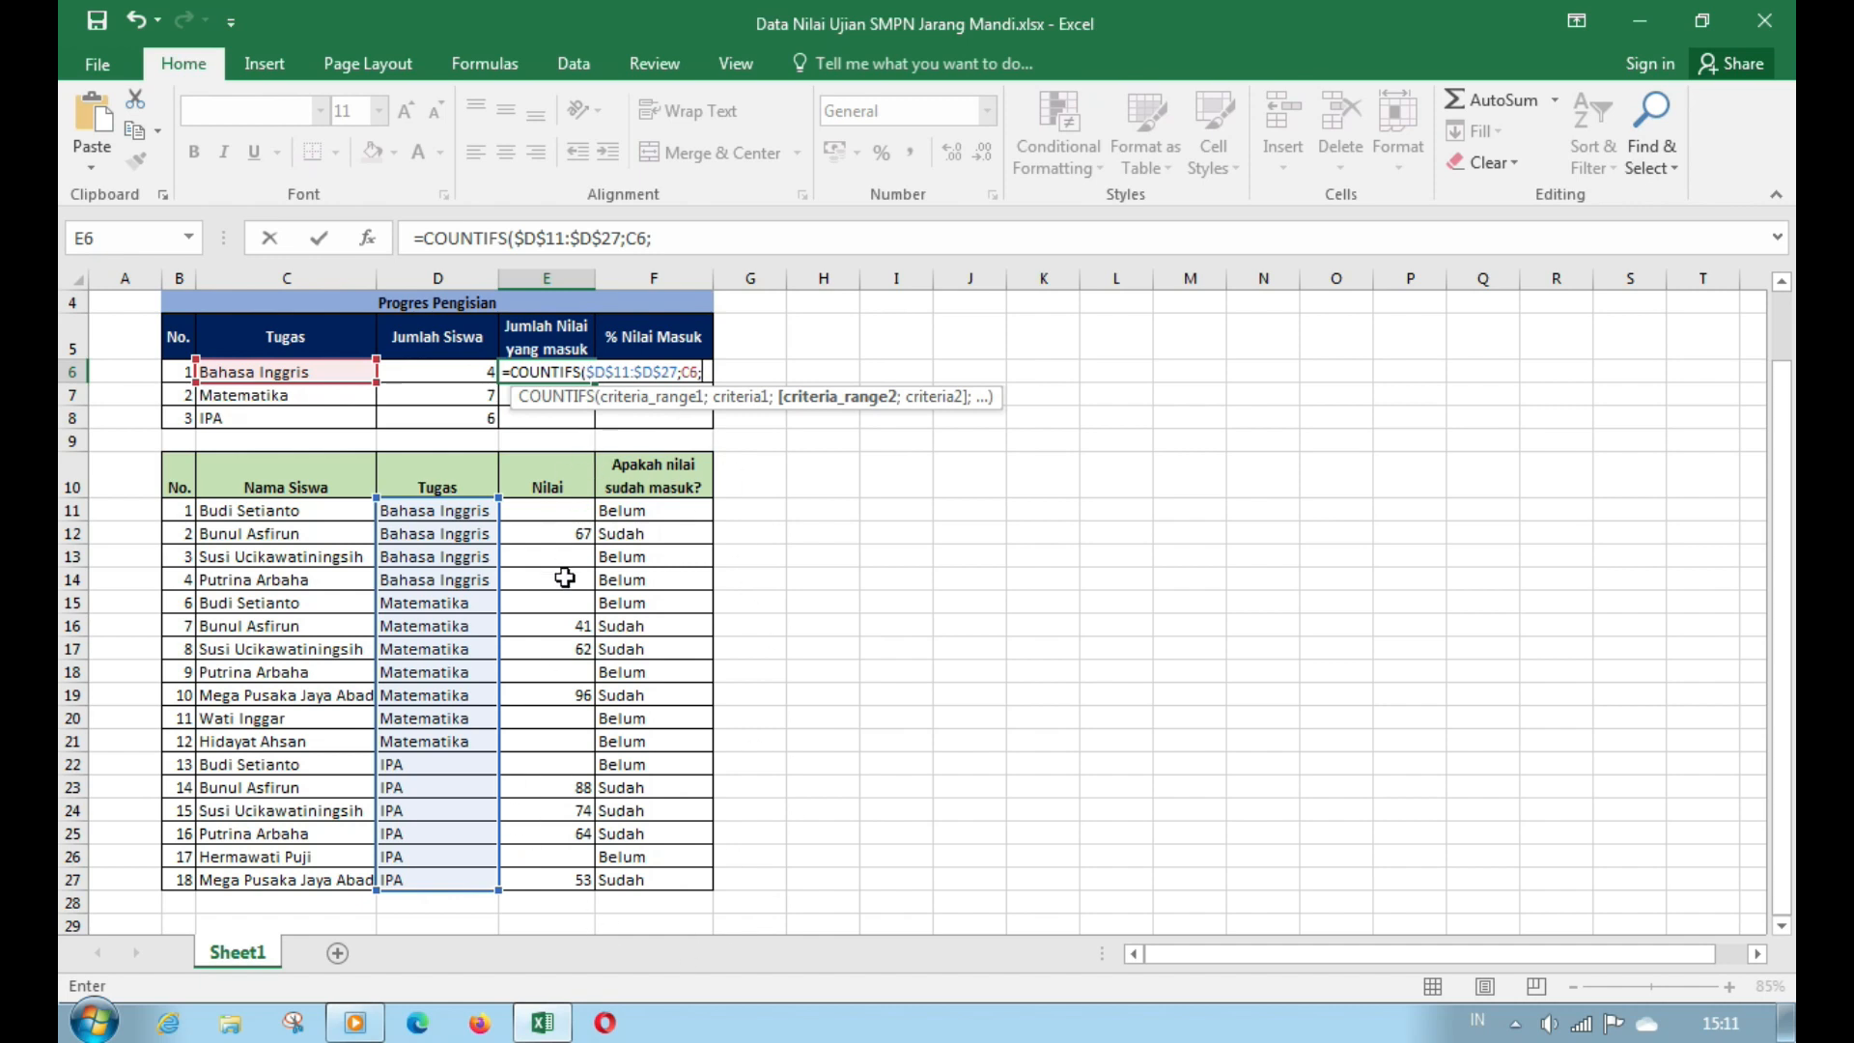
pyautogui.moveTo(635, 519); pyautogui.dragTo(640, 884)
pyautogui.press('F4')
pyautogui.write(';')
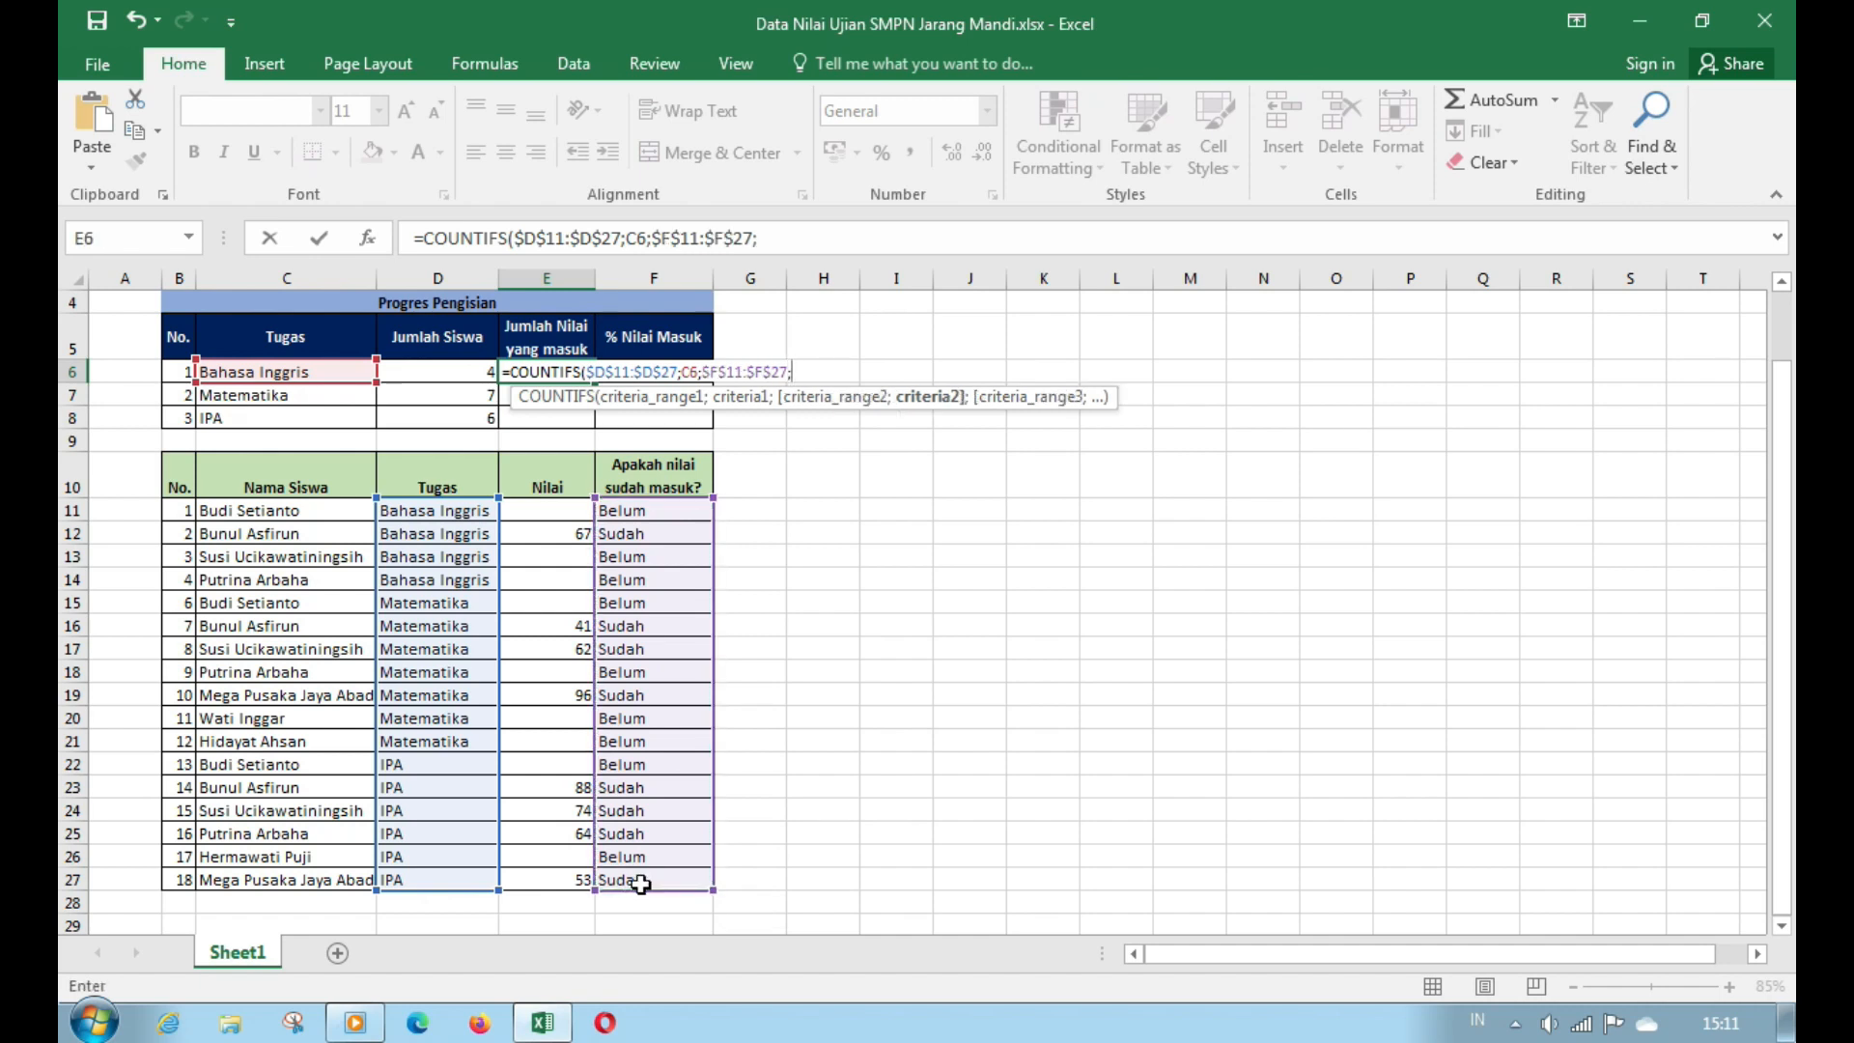
pyautogui.write('"Sudah')
pyautogui.write(')')
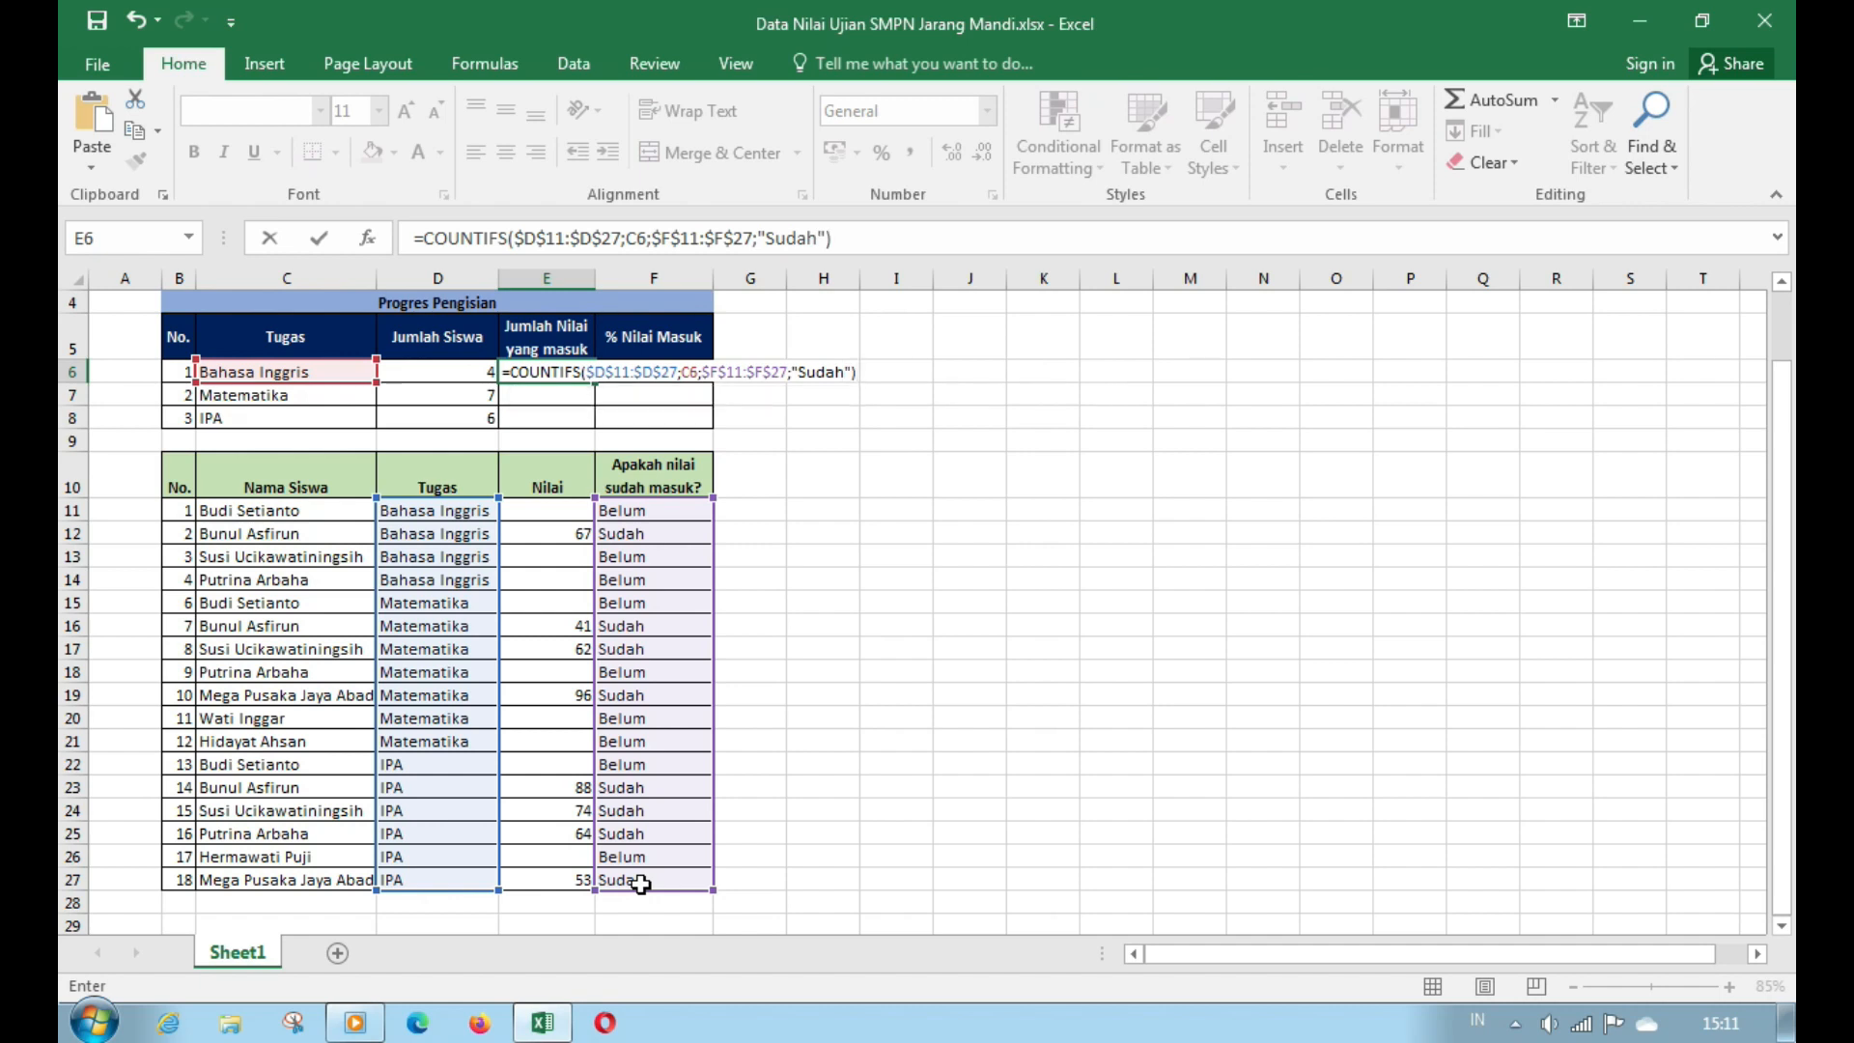
pyautogui.press('Return')
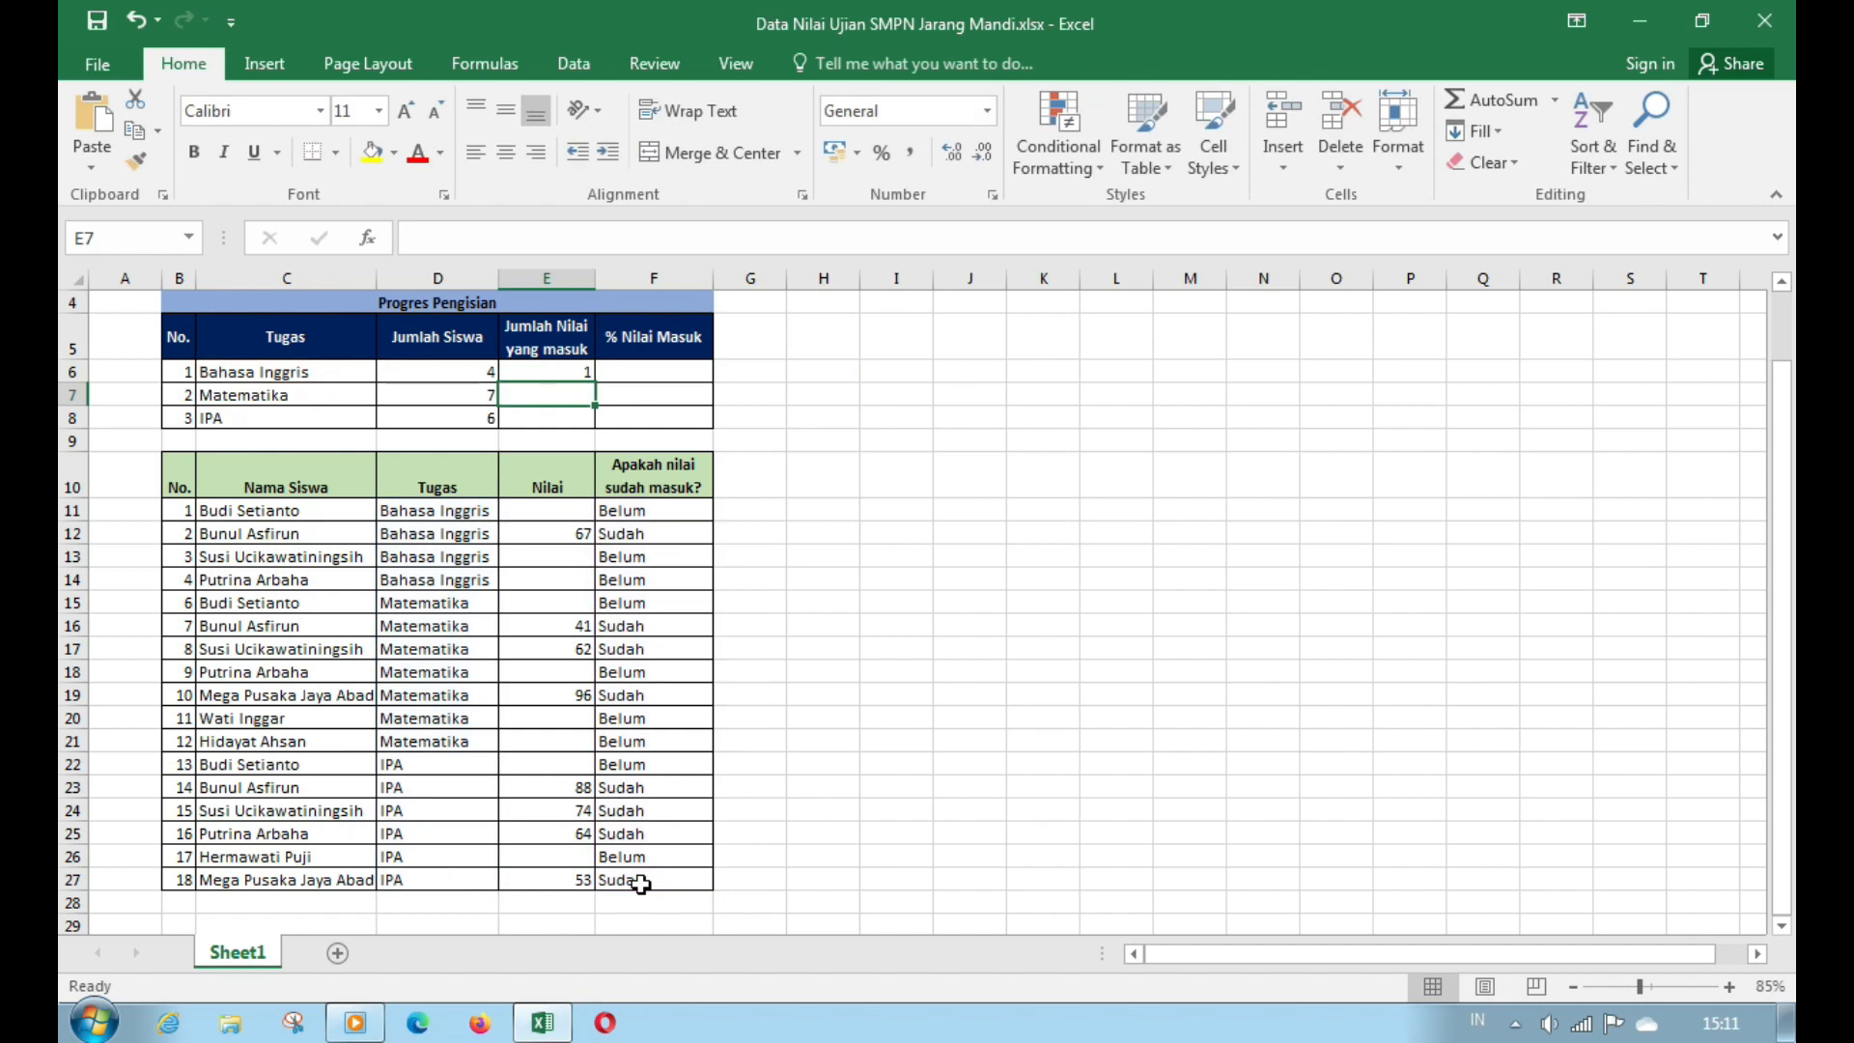
pyautogui.press('Up')
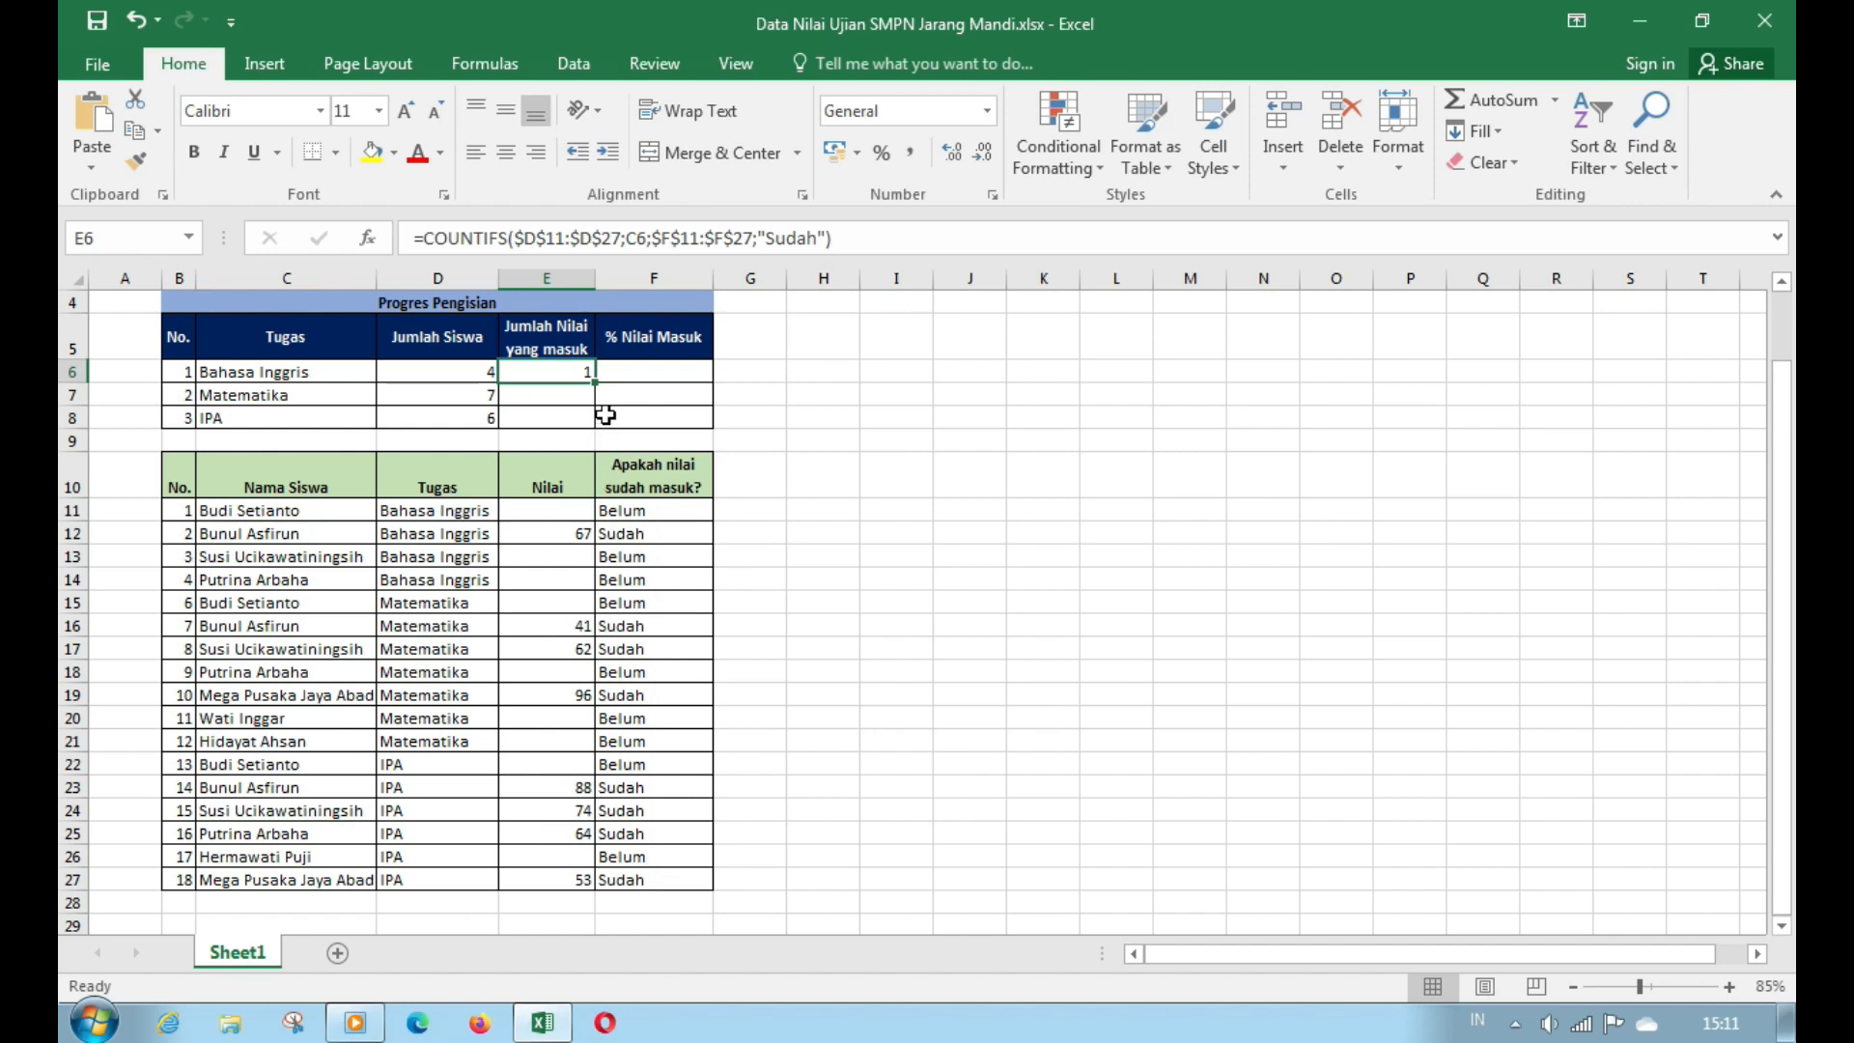
pyautogui.moveTo(595, 383); pyautogui.dragTo(591, 423)
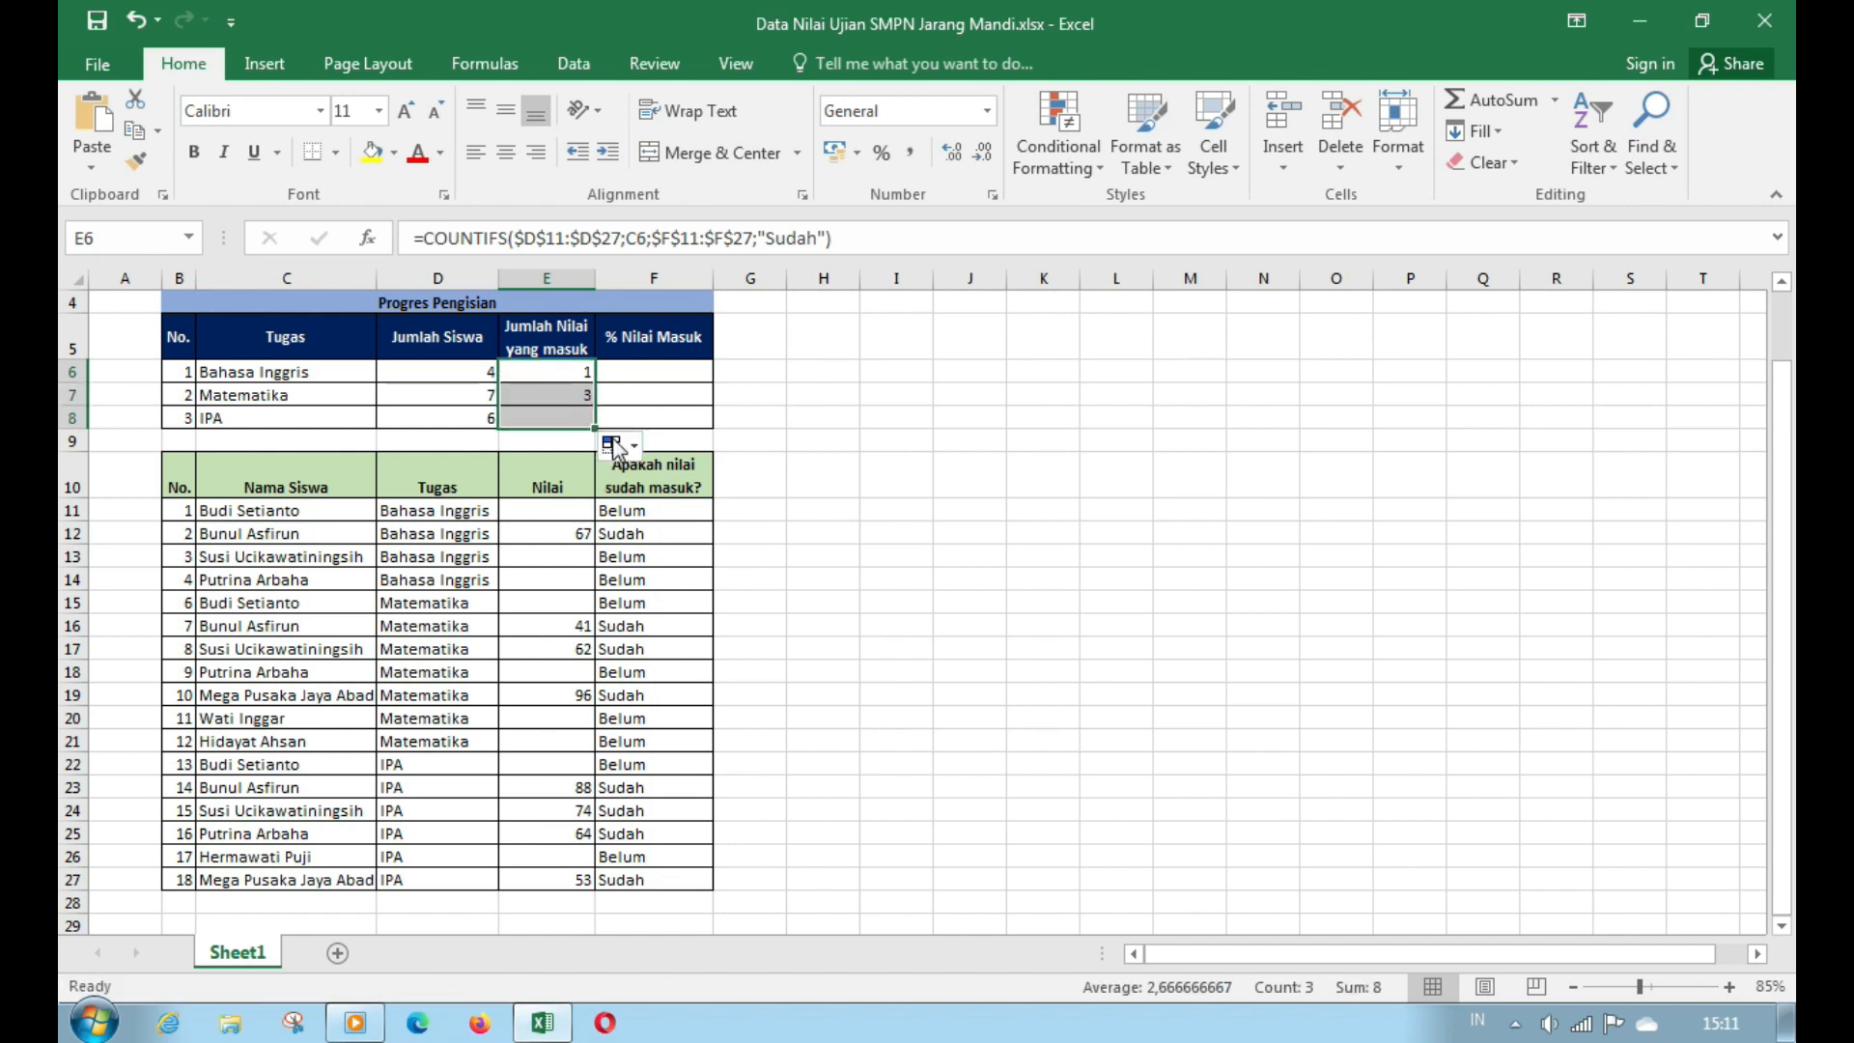
# - Enter =E6/D6 in F6 for the % Nilai Masuk of Bahasa Inggris and fill it down to F8
pyautogui.click(635, 372)
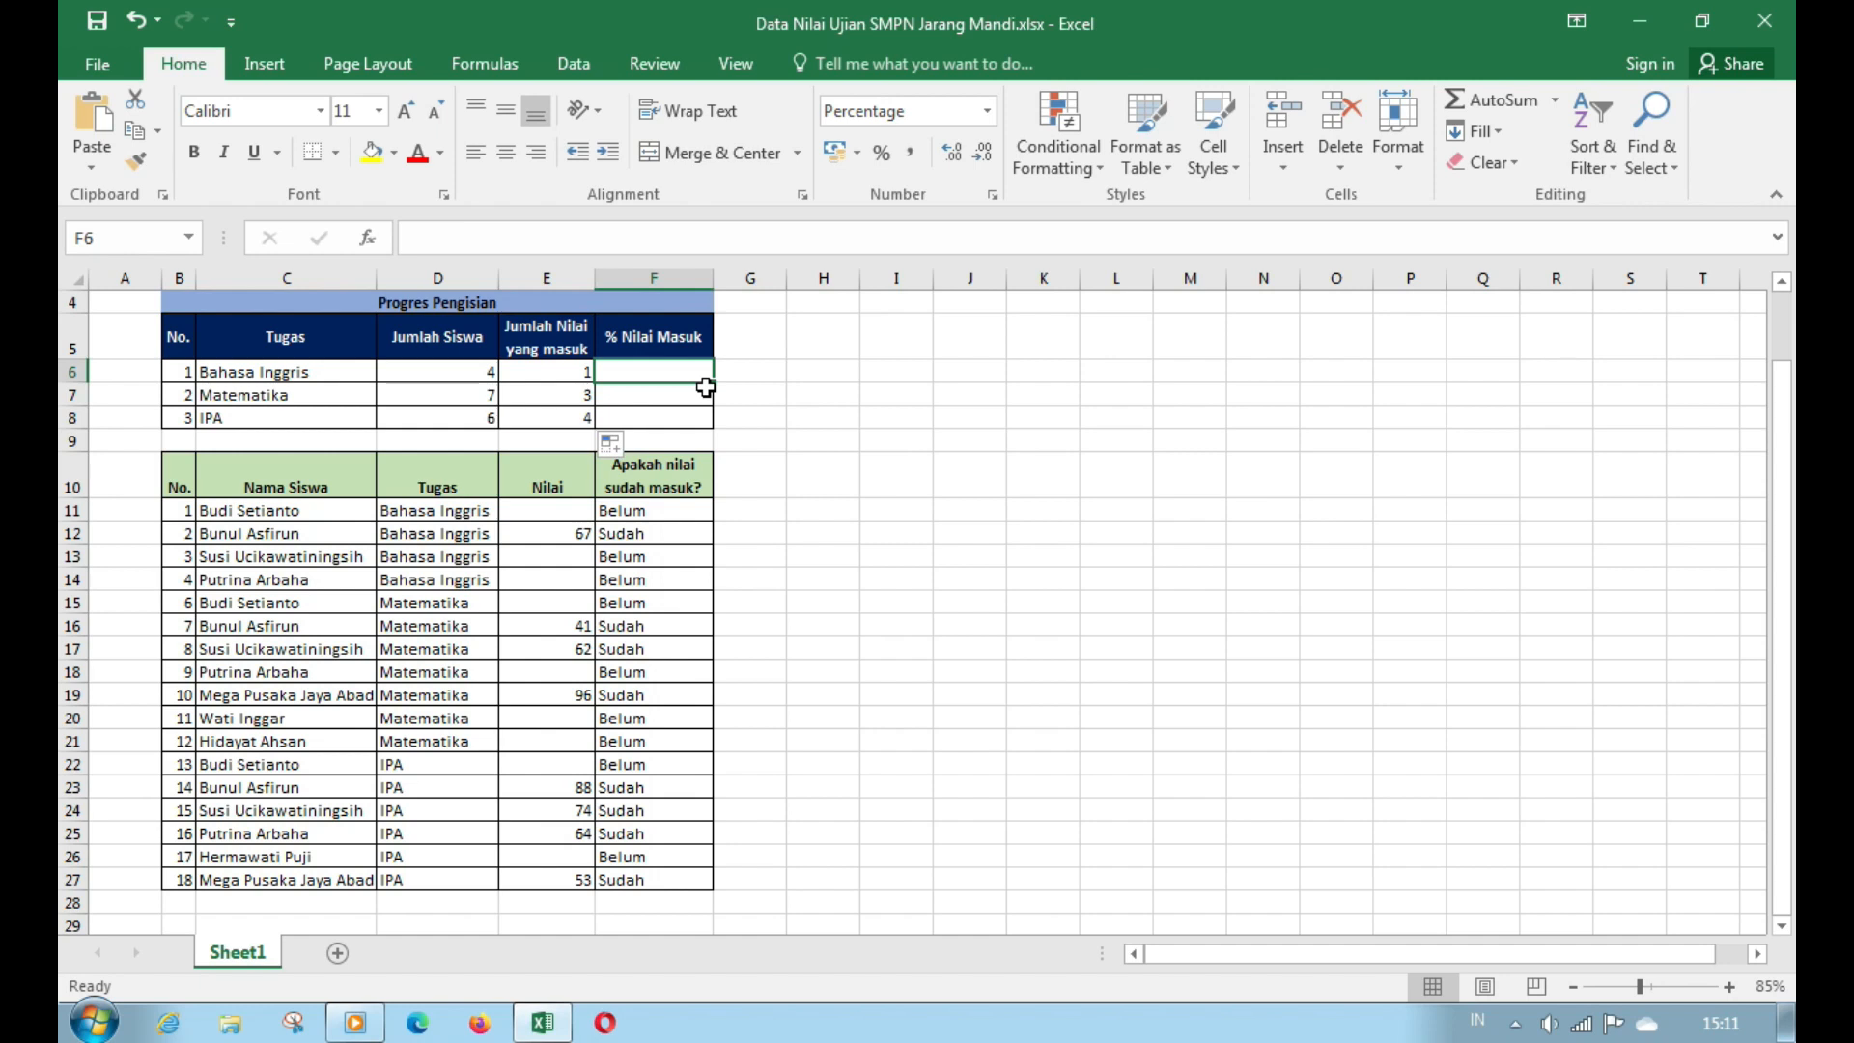
pyautogui.write('=')
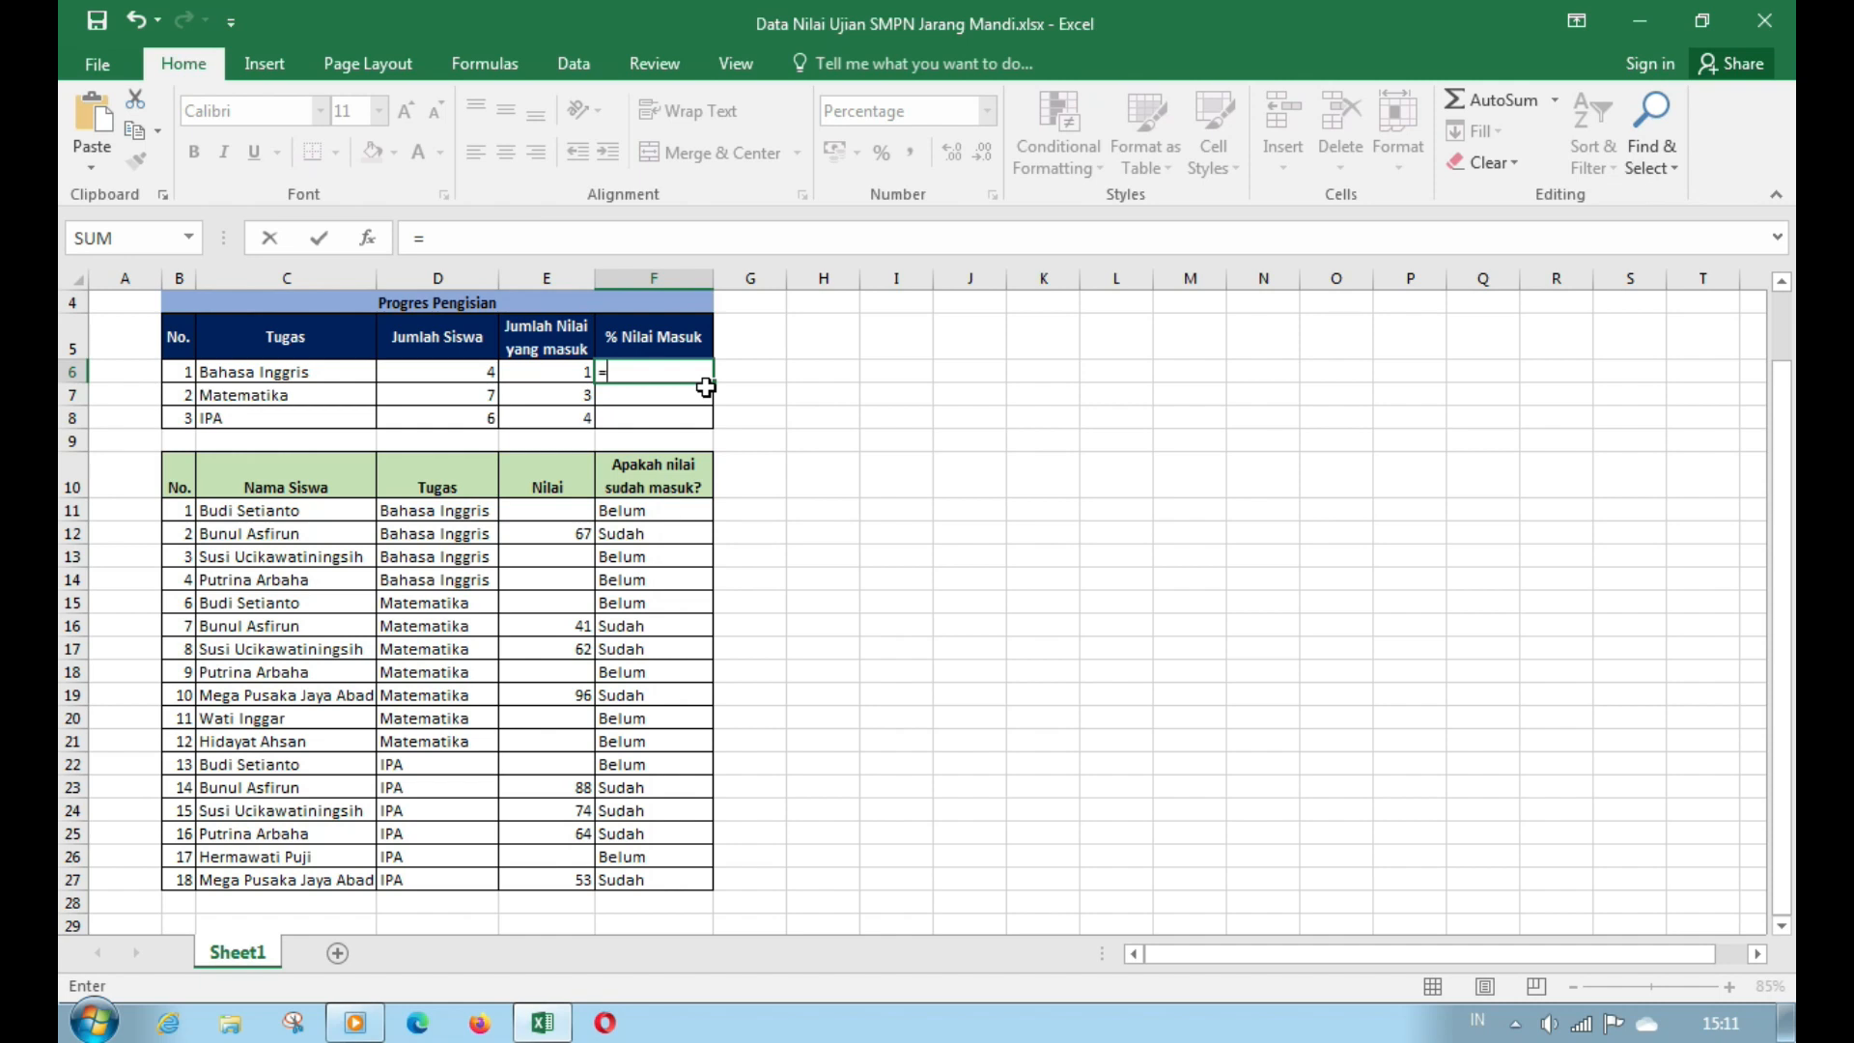
pyautogui.press('Left')
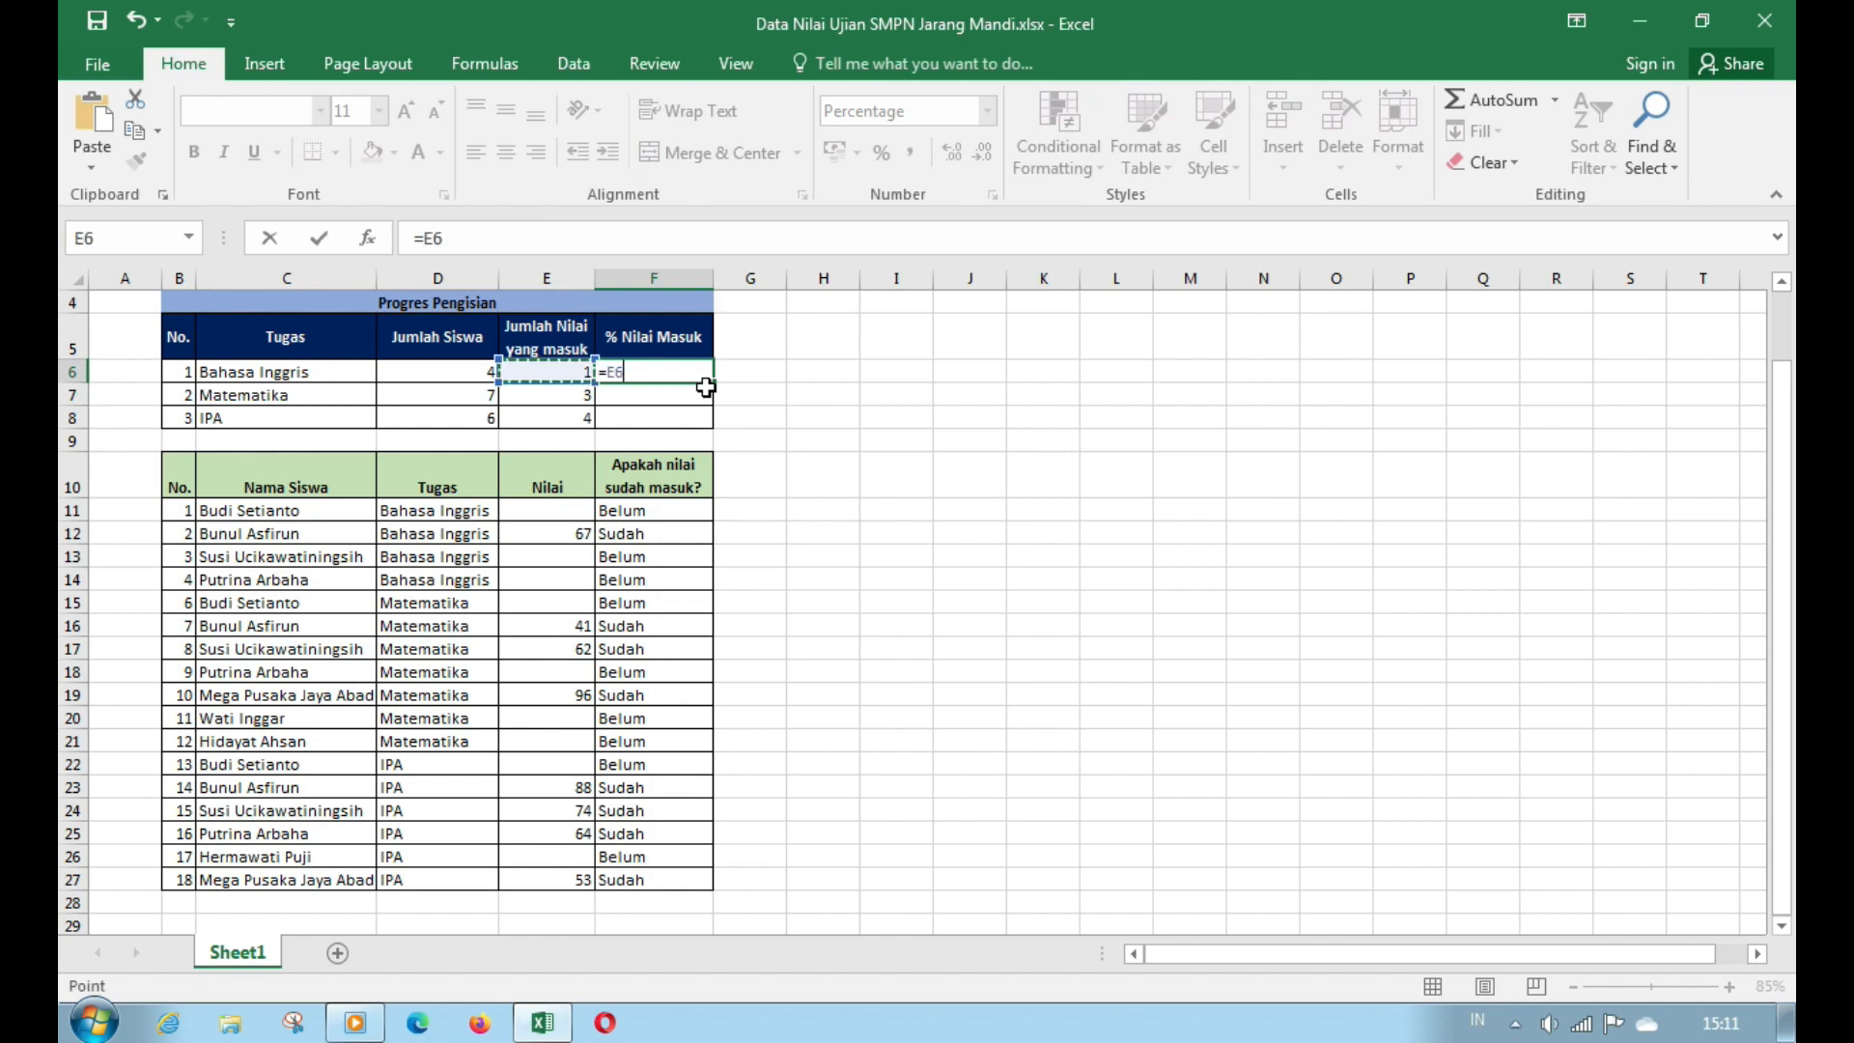
pyautogui.write('/')
pyautogui.press('Left')
pyautogui.press('Left')
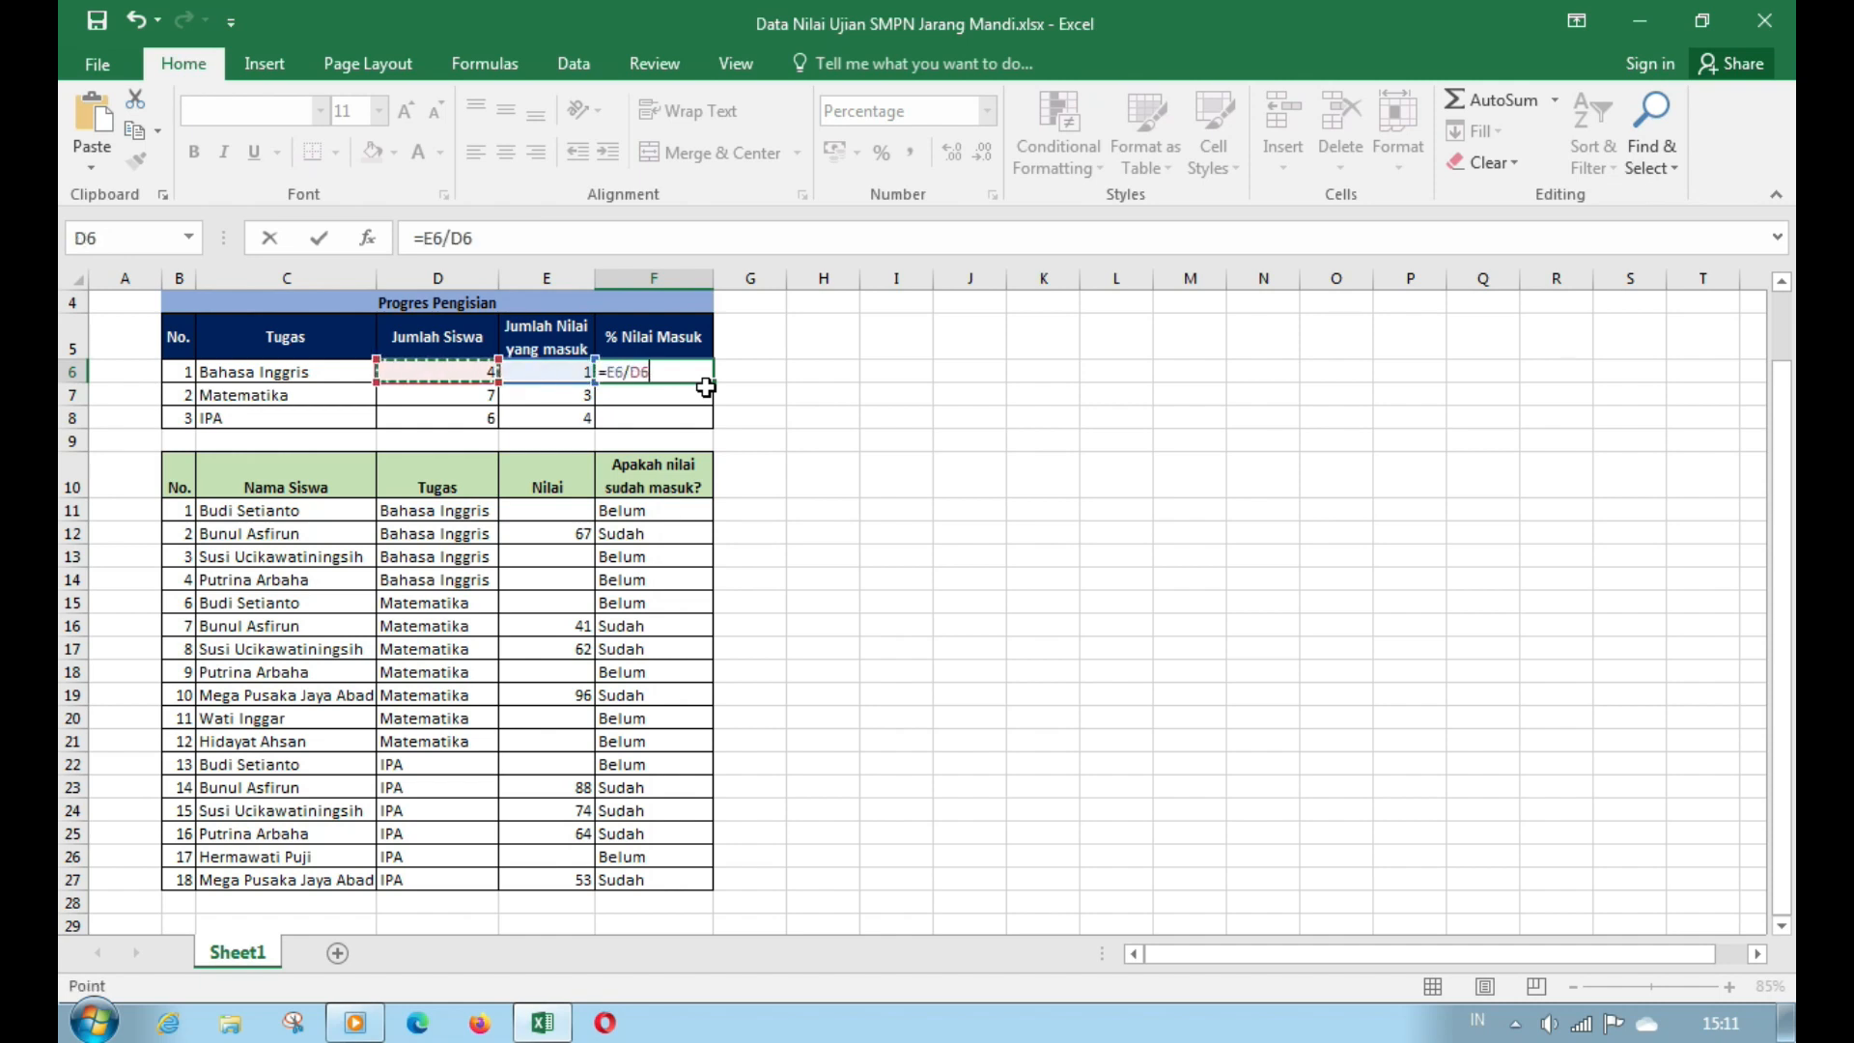
pyautogui.hotkey('ctrl', 'Return')
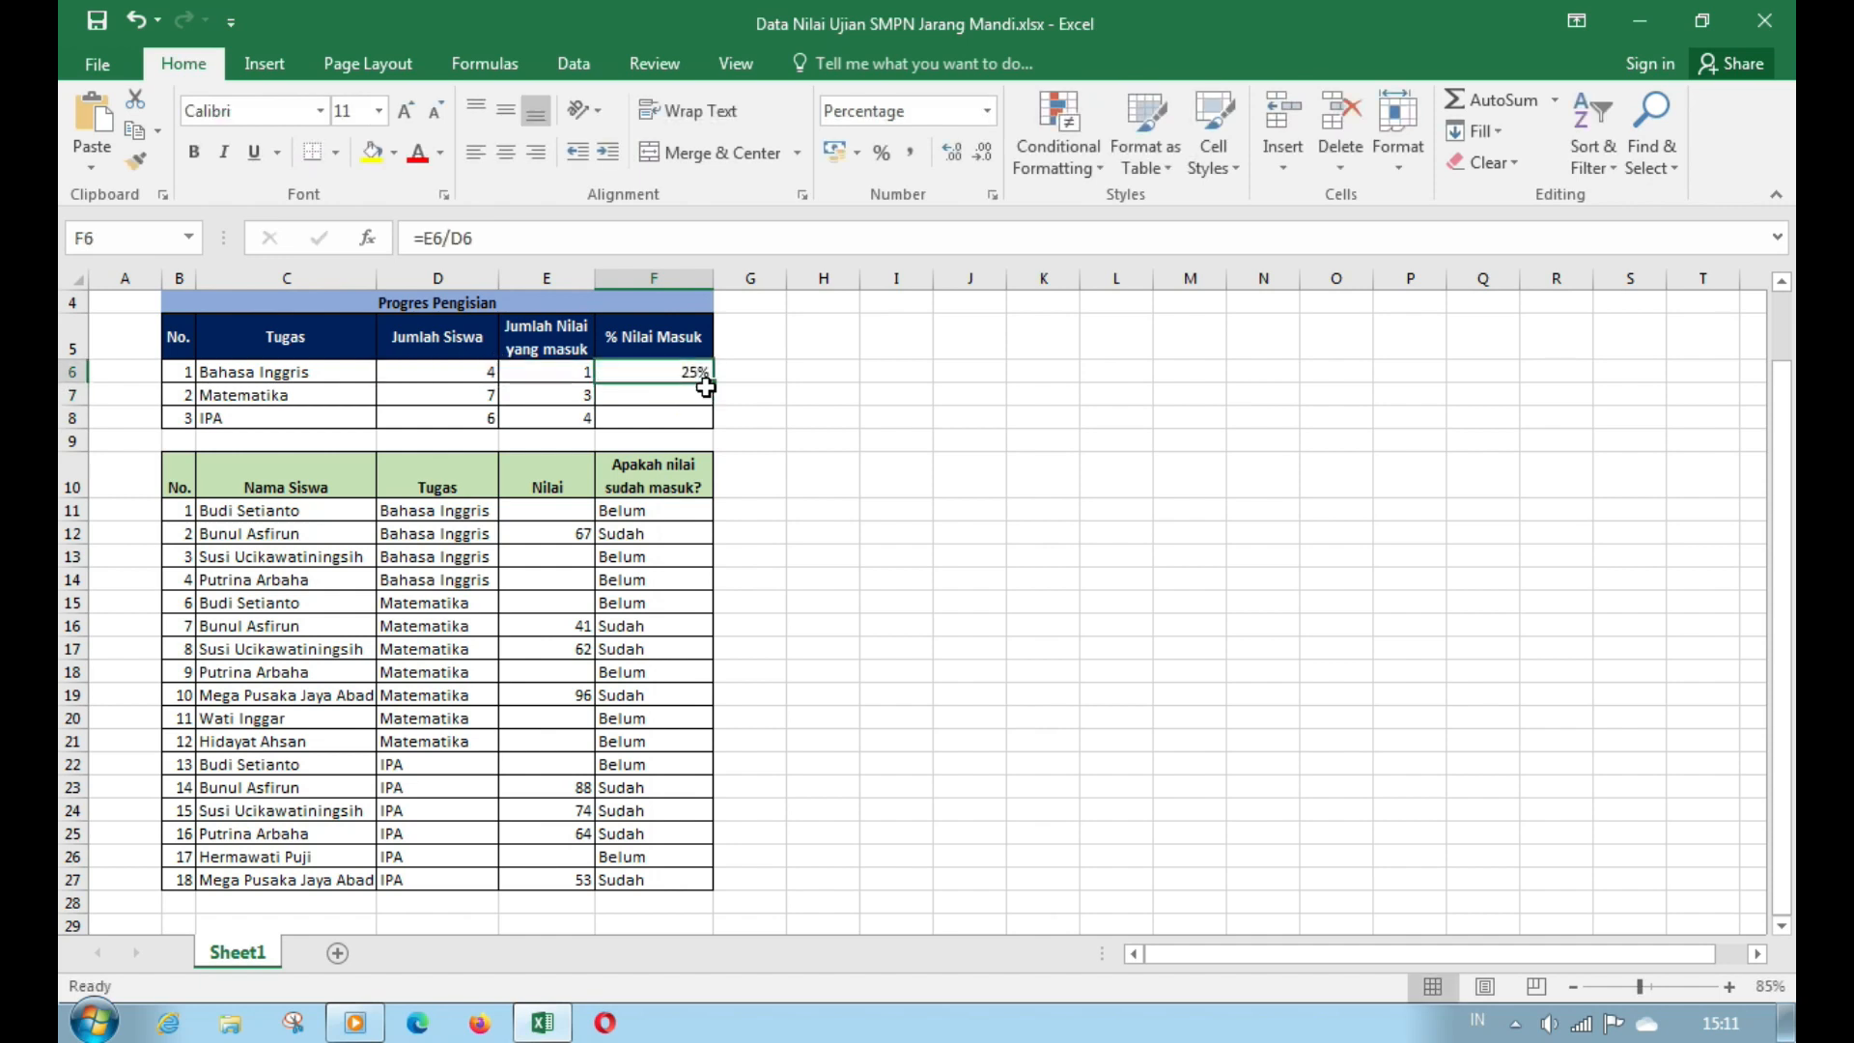
pyautogui.moveTo(706, 387); pyautogui.dragTo(757, 397)
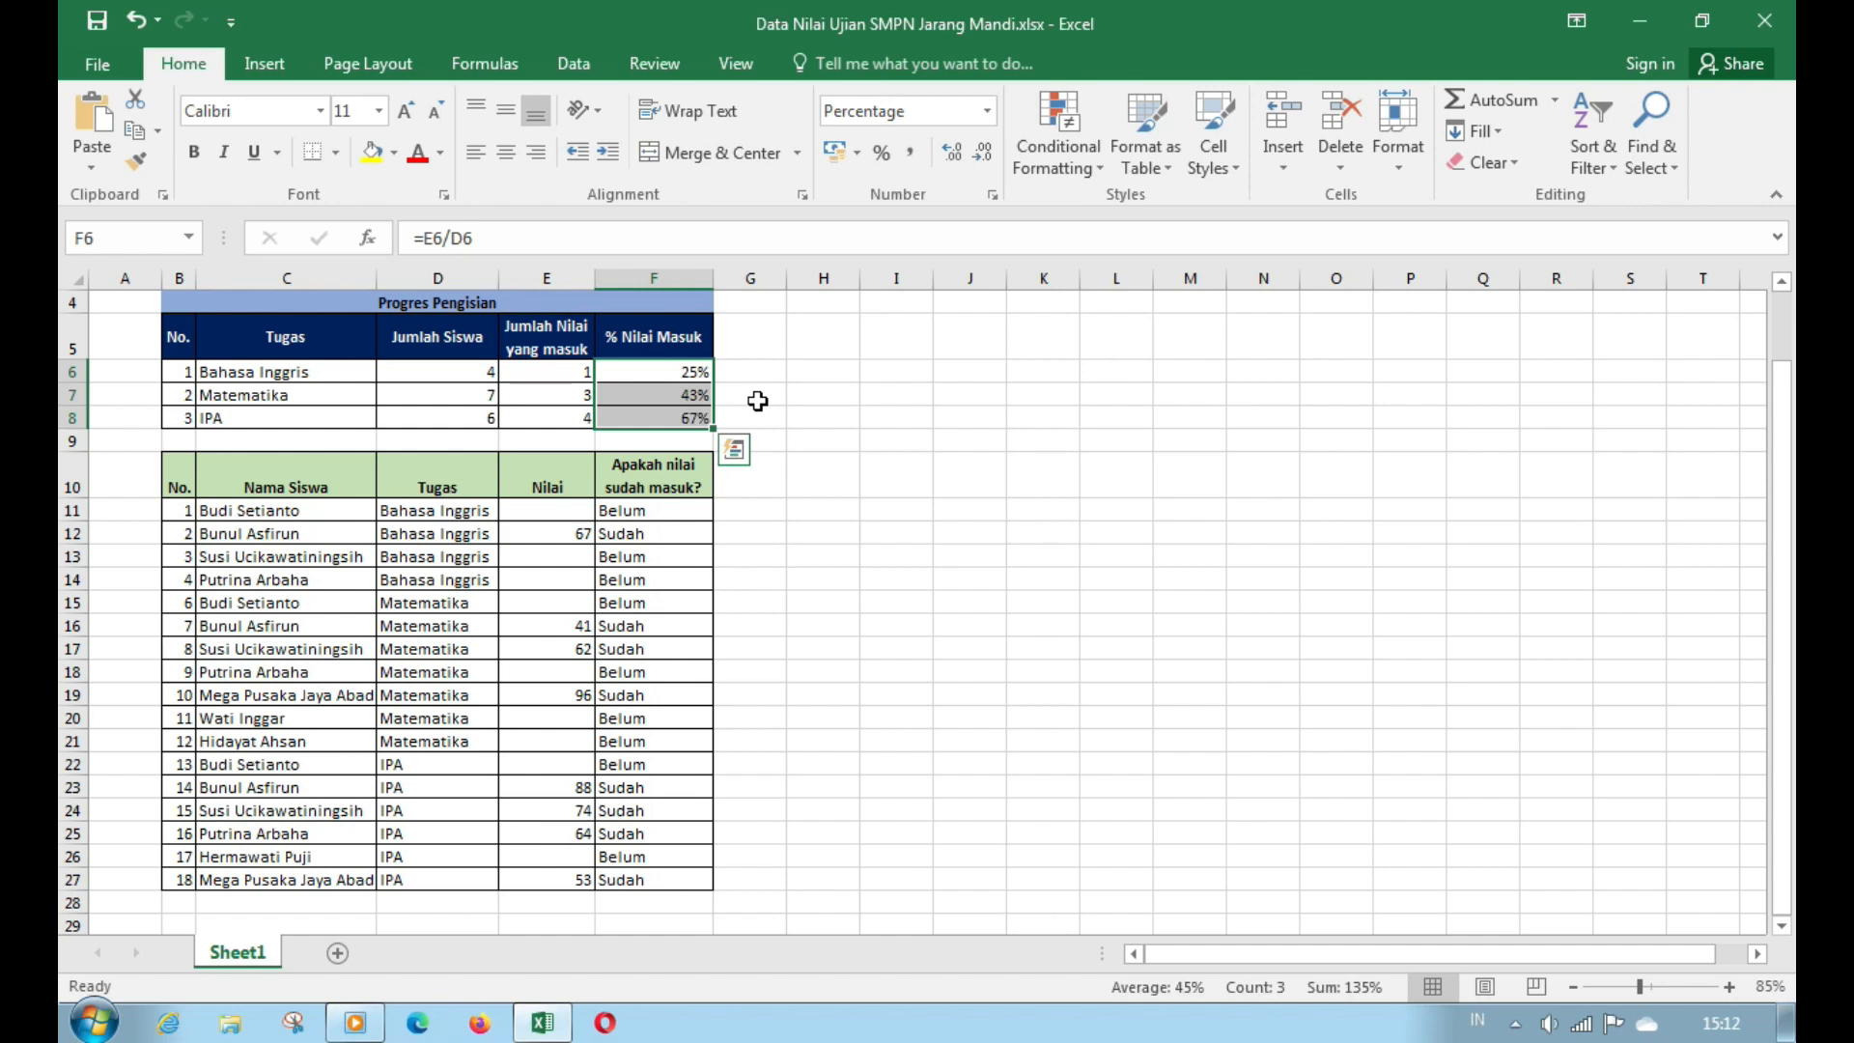
pyautogui.click(757, 397)
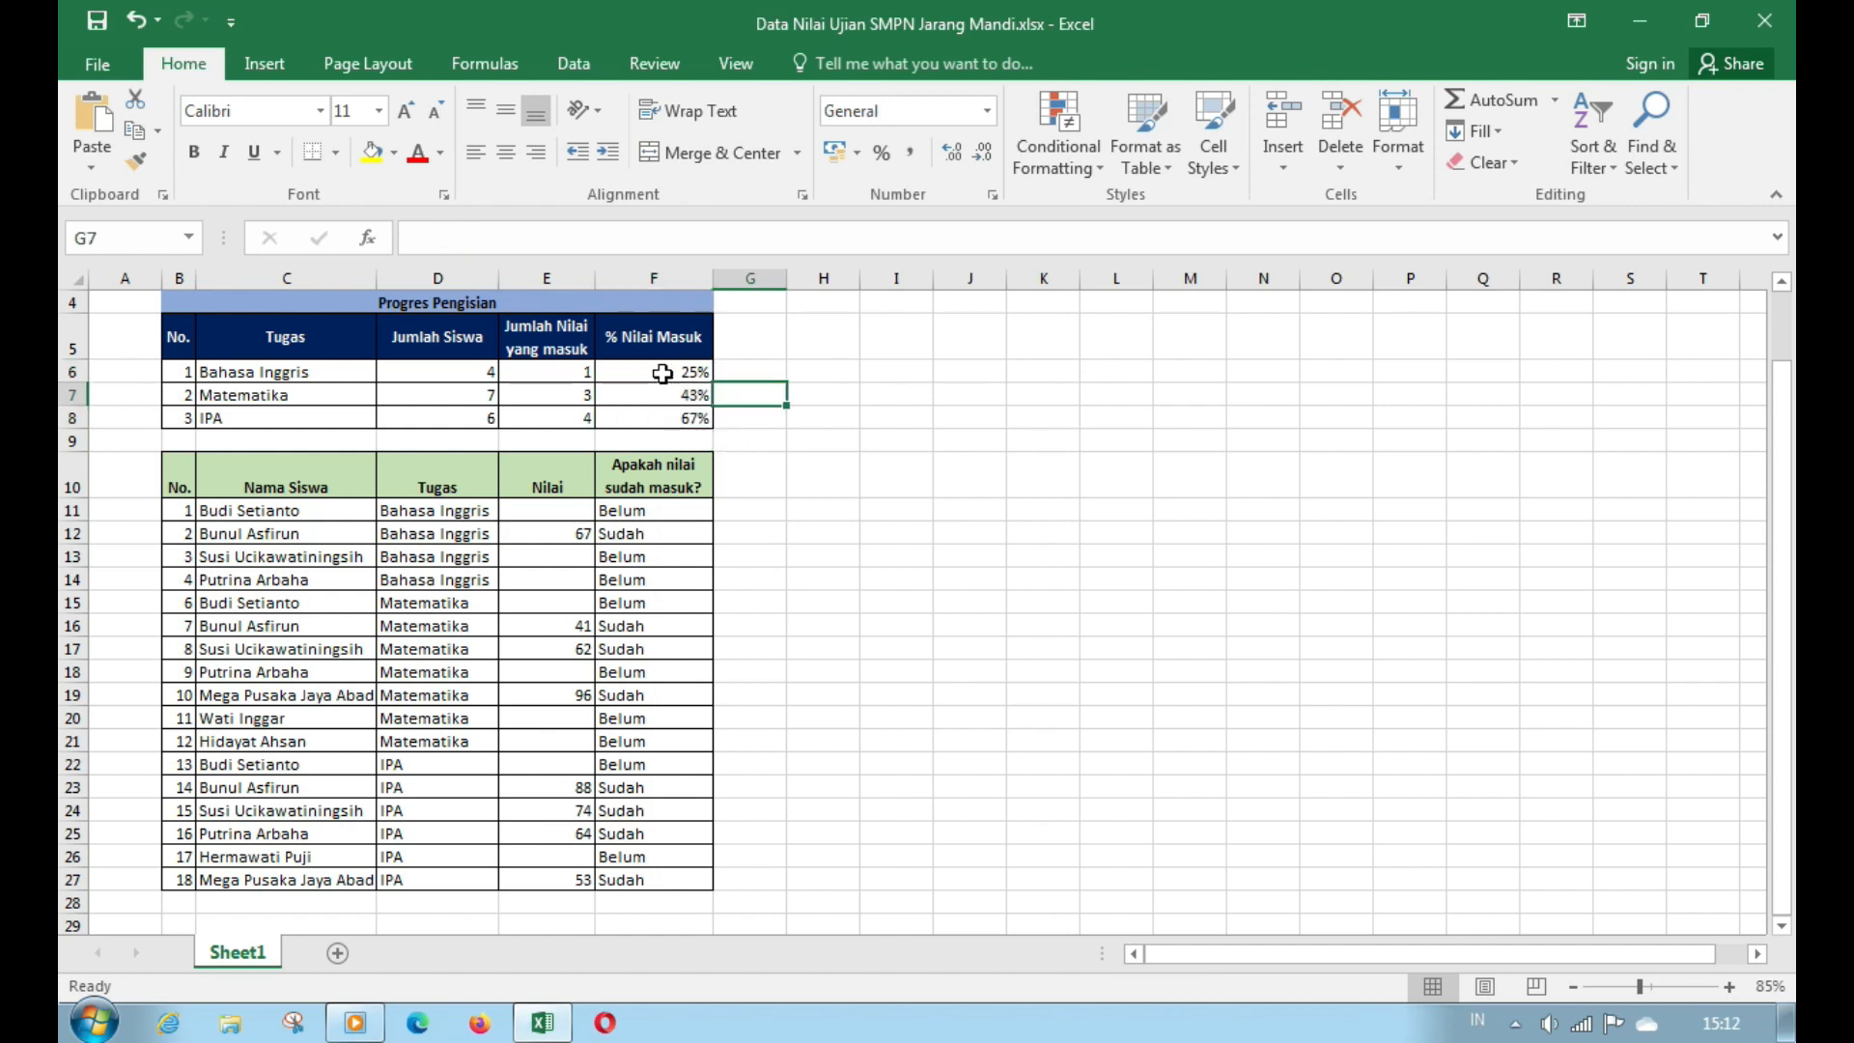
# - Start a custom data bar conditional formatting rule for the % Nilai Masuk cells F6:F8
pyautogui.moveTo(662, 374); pyautogui.dragTo(667, 417)
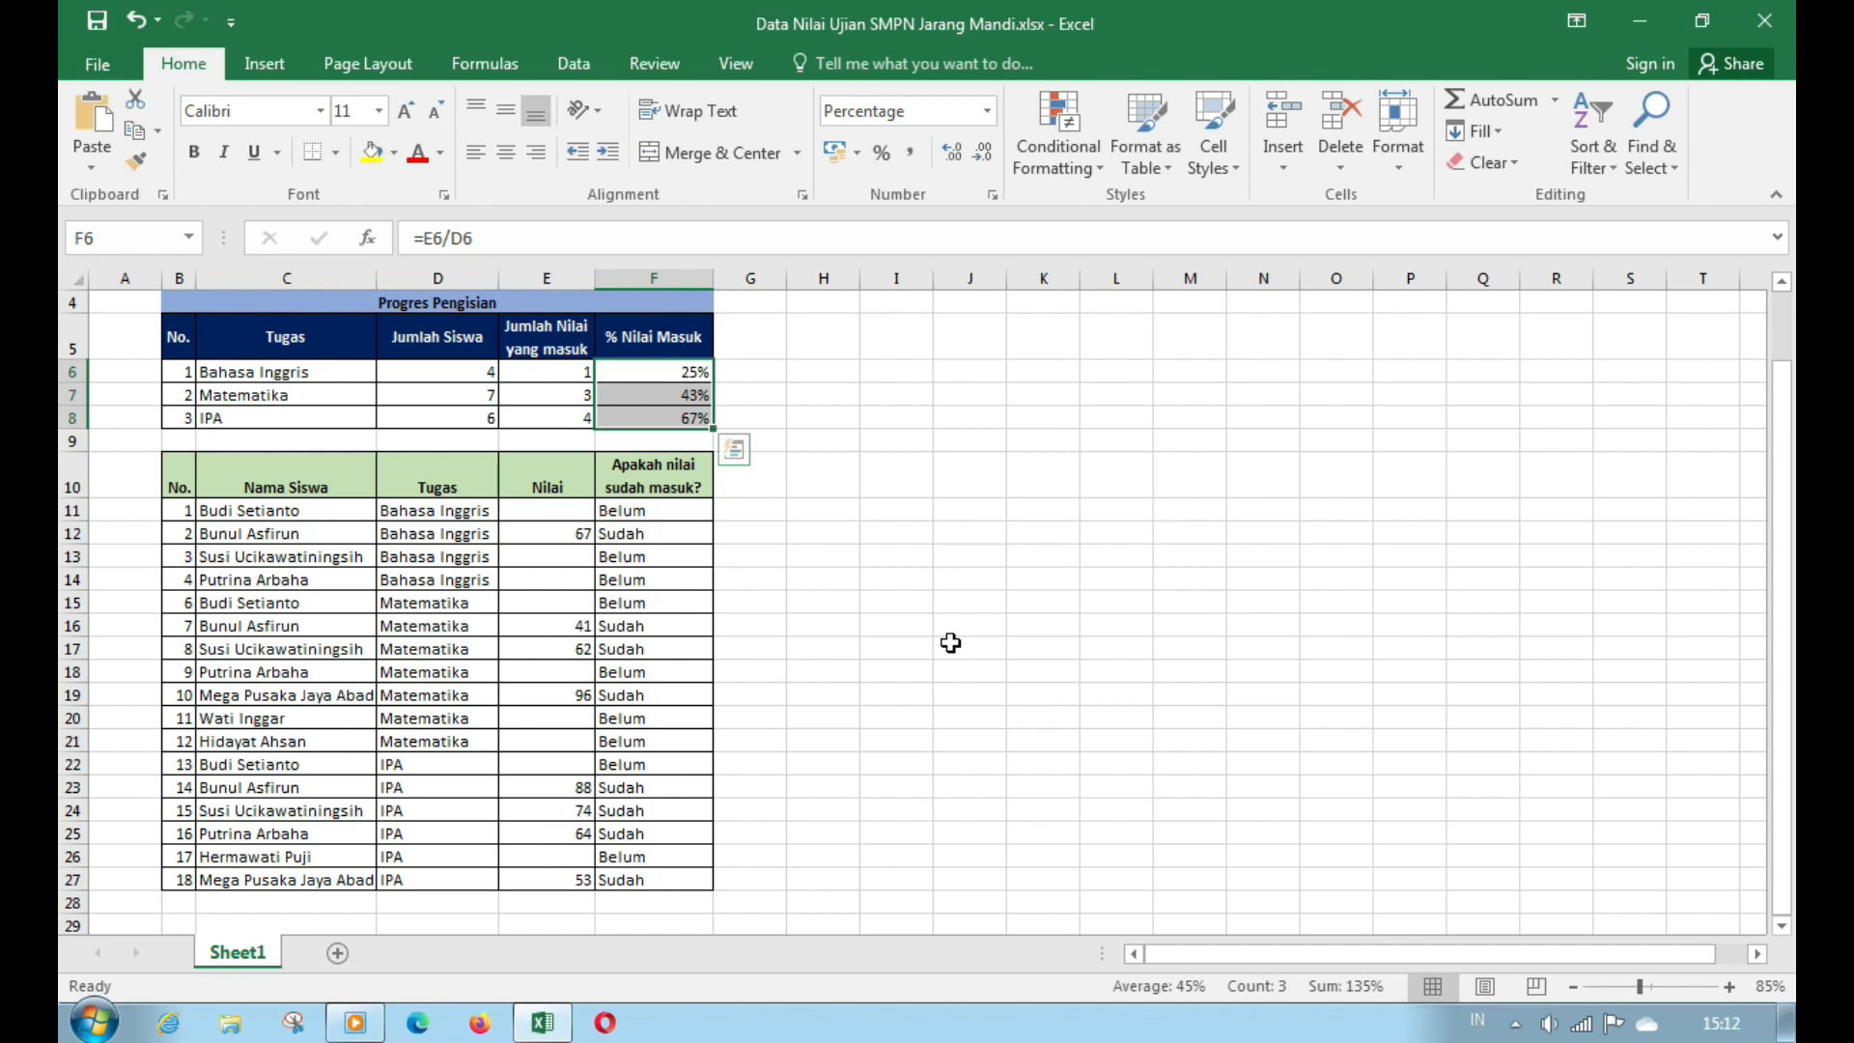
pyautogui.click(1086, 135)
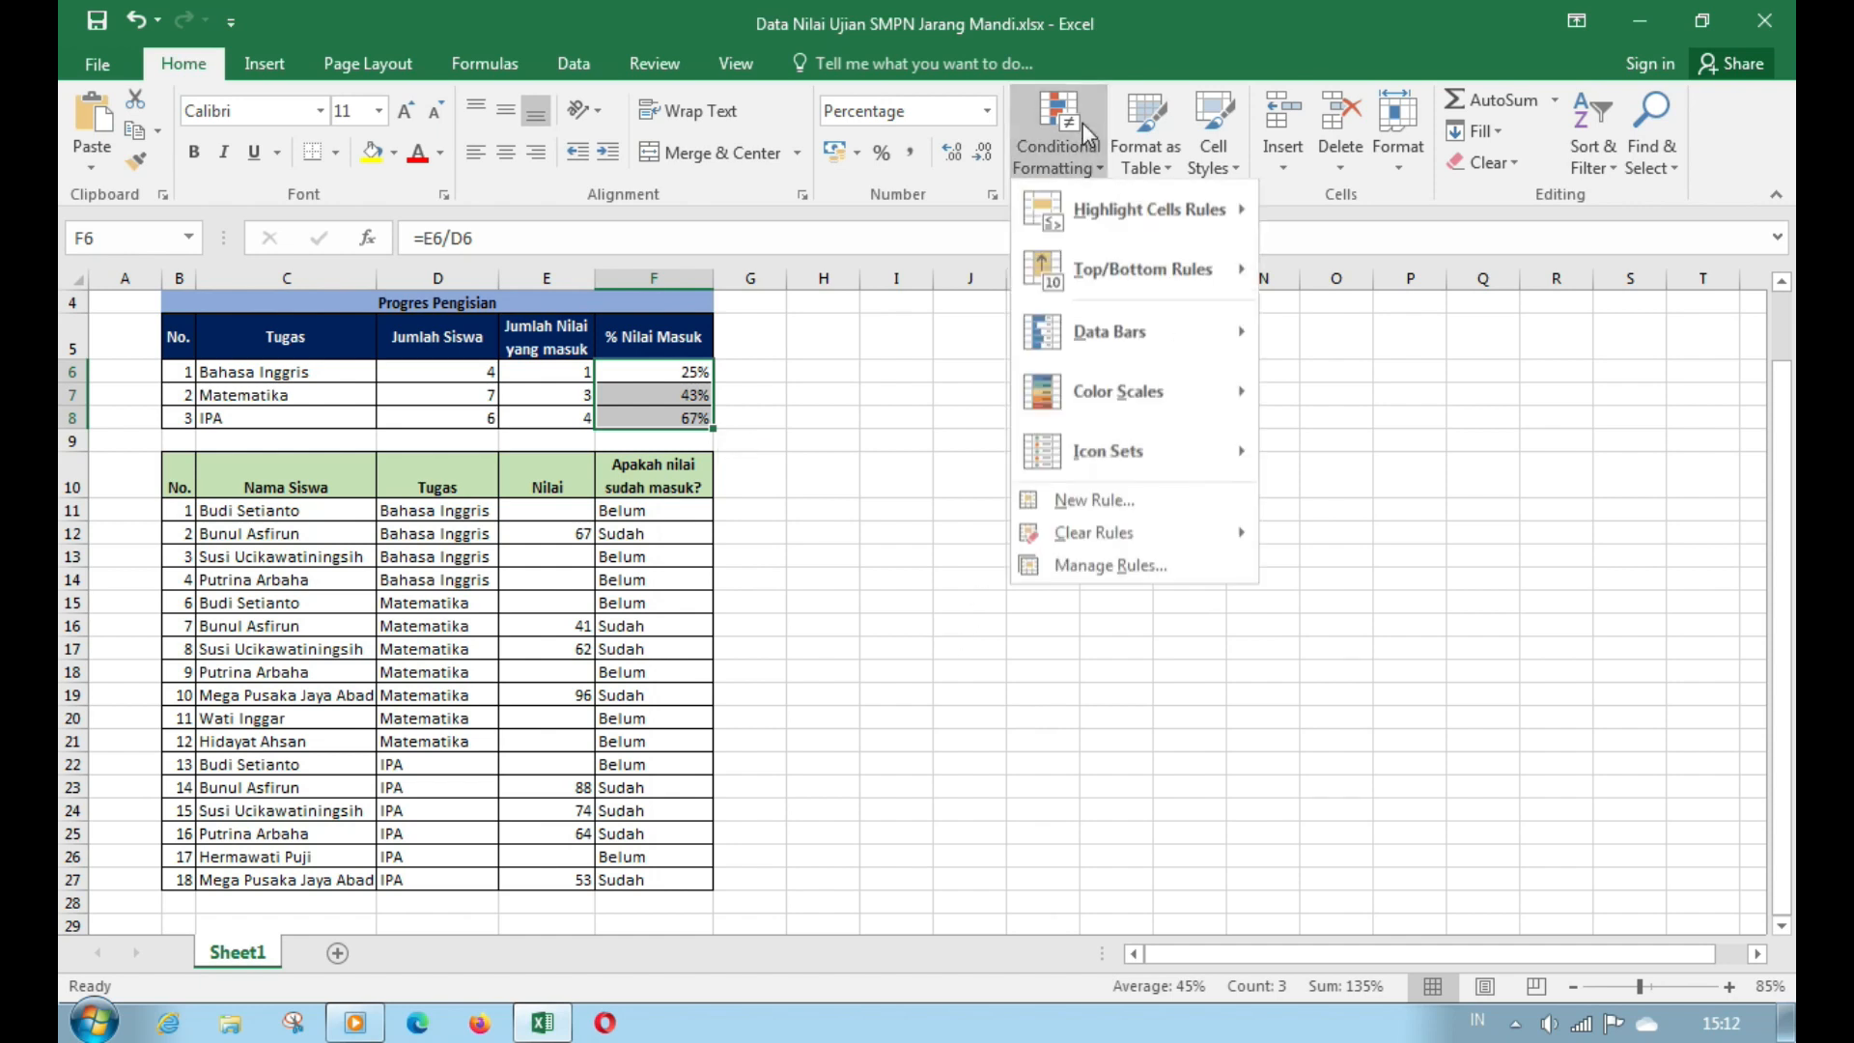
pyautogui.moveTo(1132, 338)
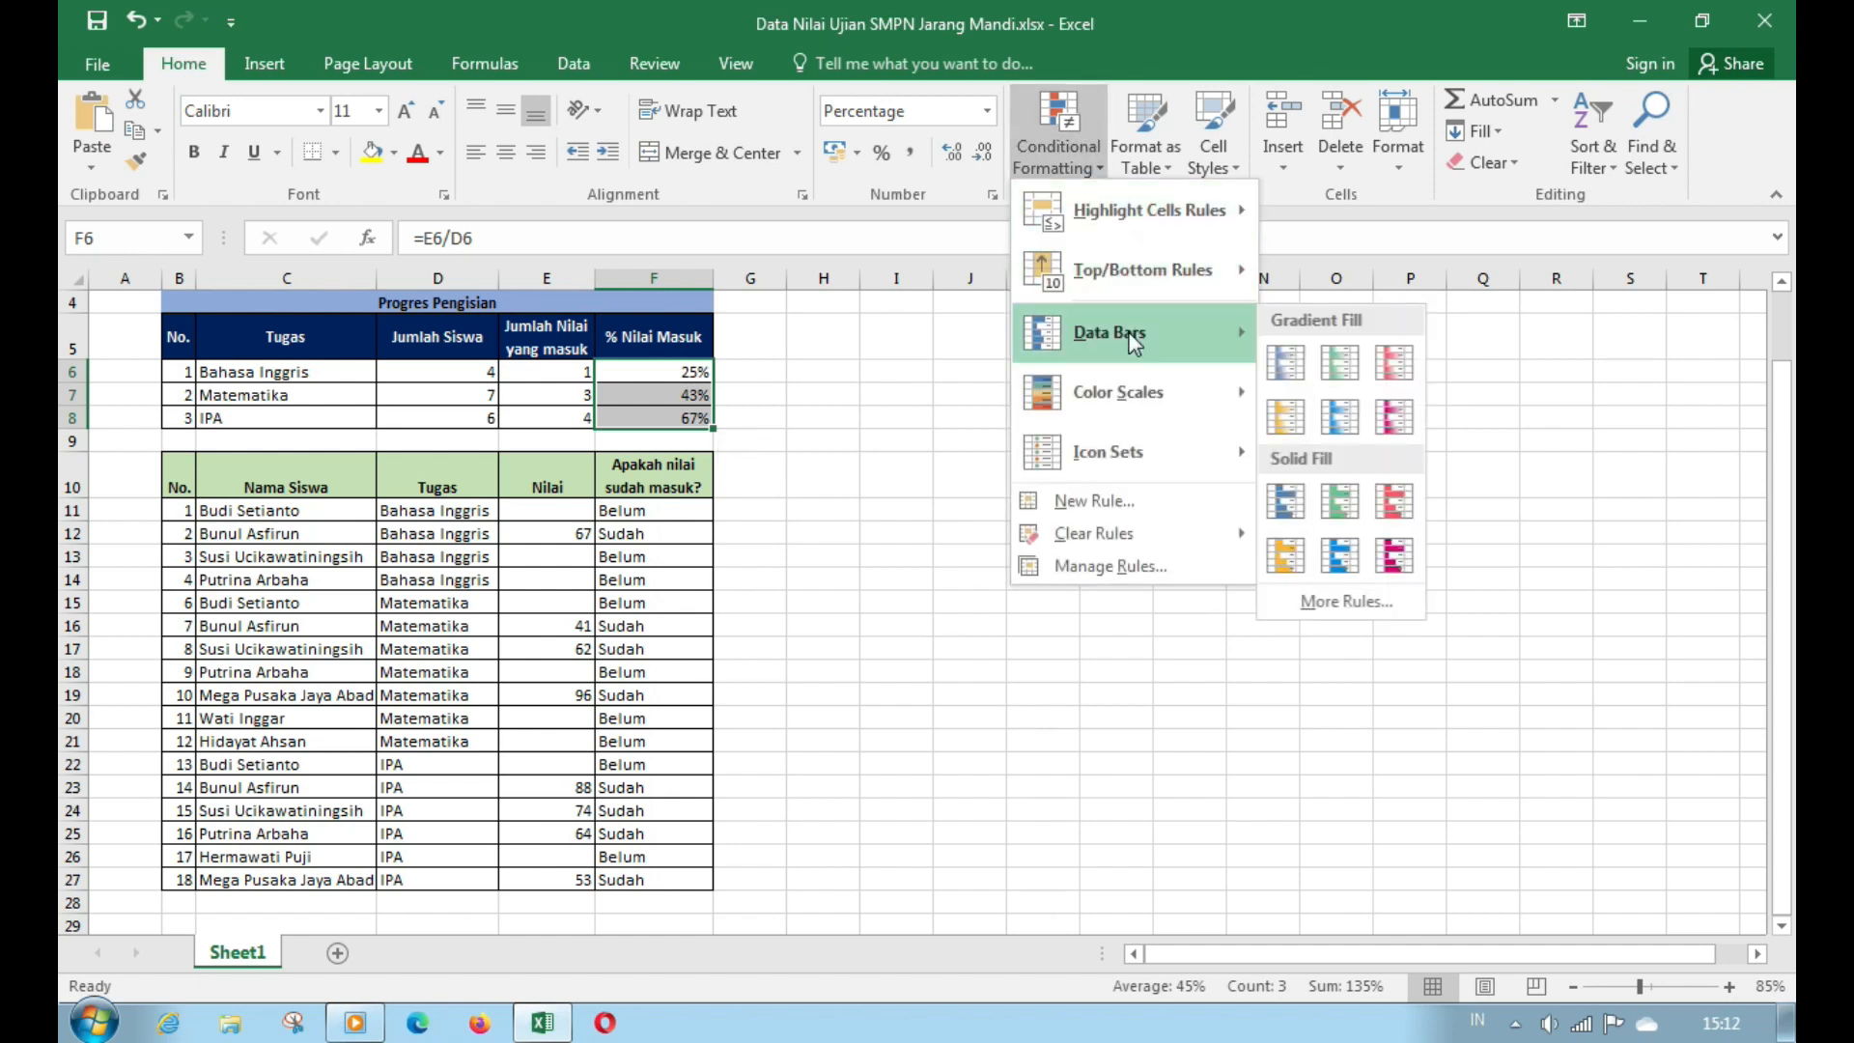
pyautogui.click(1364, 615)
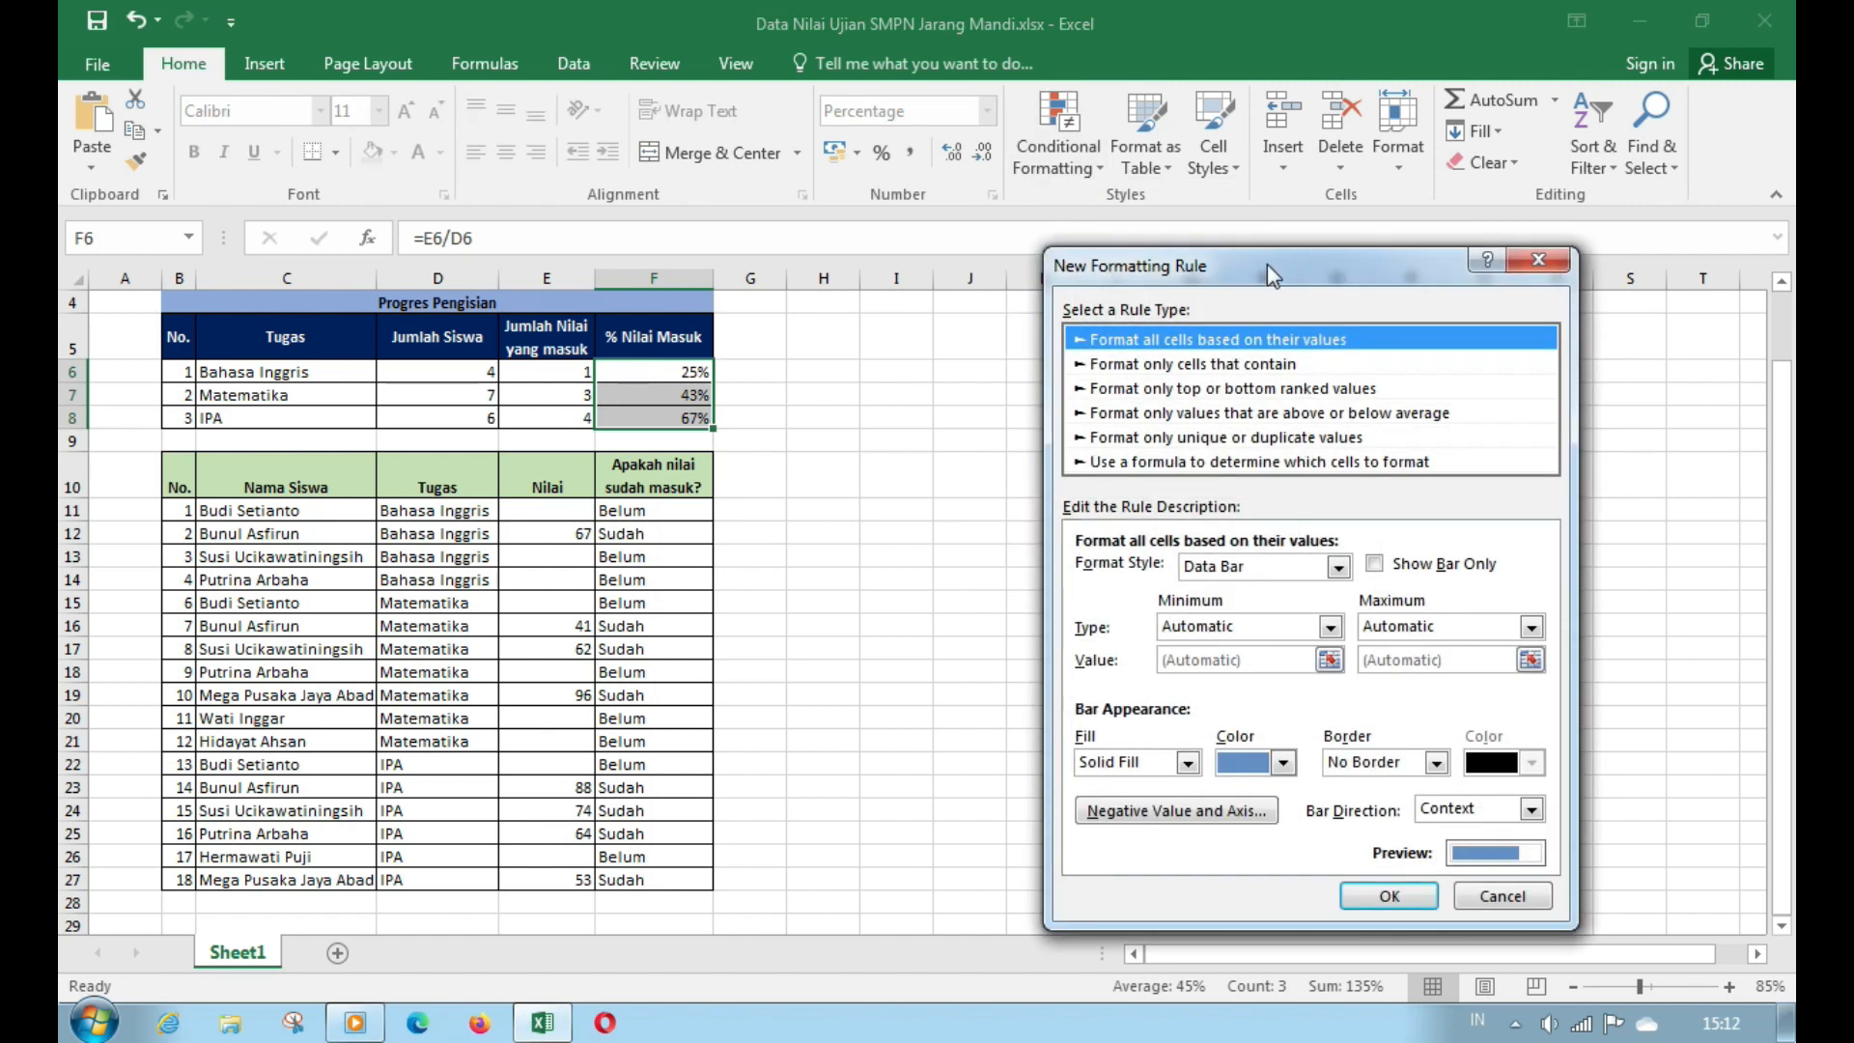
pyautogui.moveTo(1267, 263); pyautogui.dragTo(982, 266)
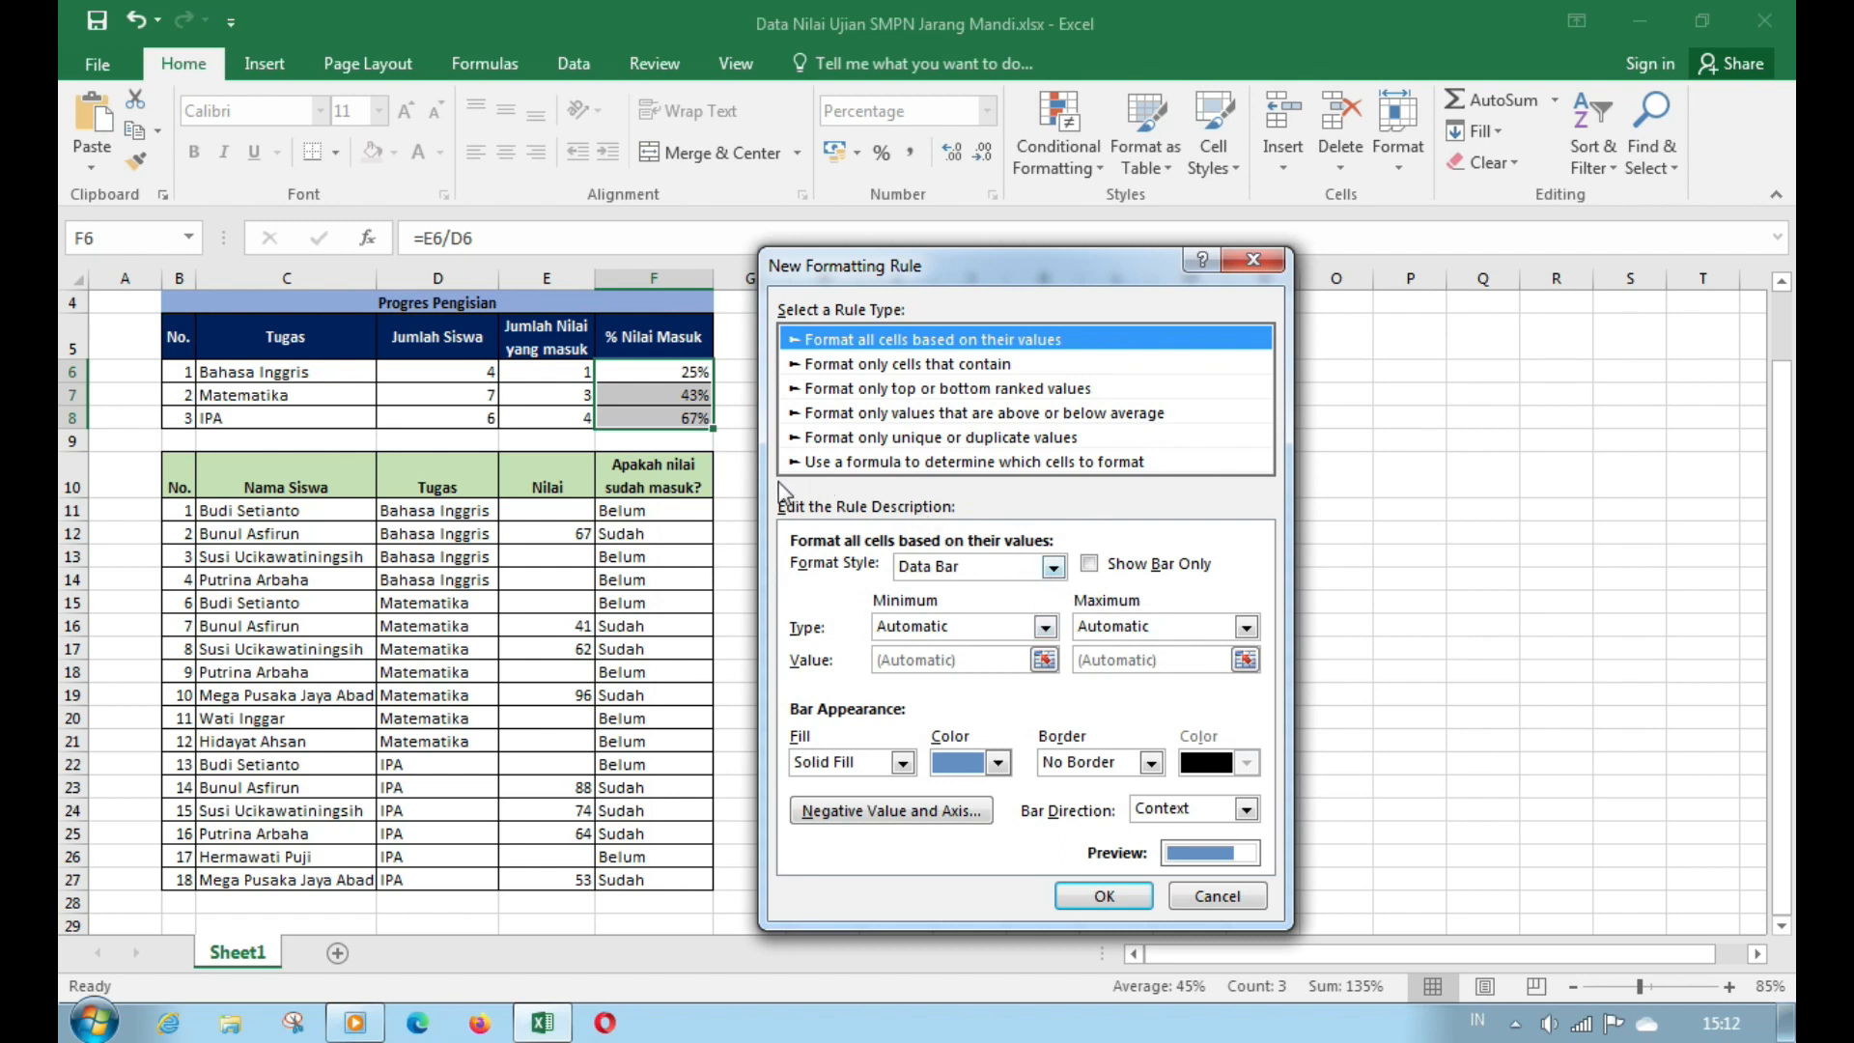
# - Set the data bar's minimum to Number 0 and its maximum to Number 1
pyautogui.click(1045, 627)
pyautogui.click(977, 666)
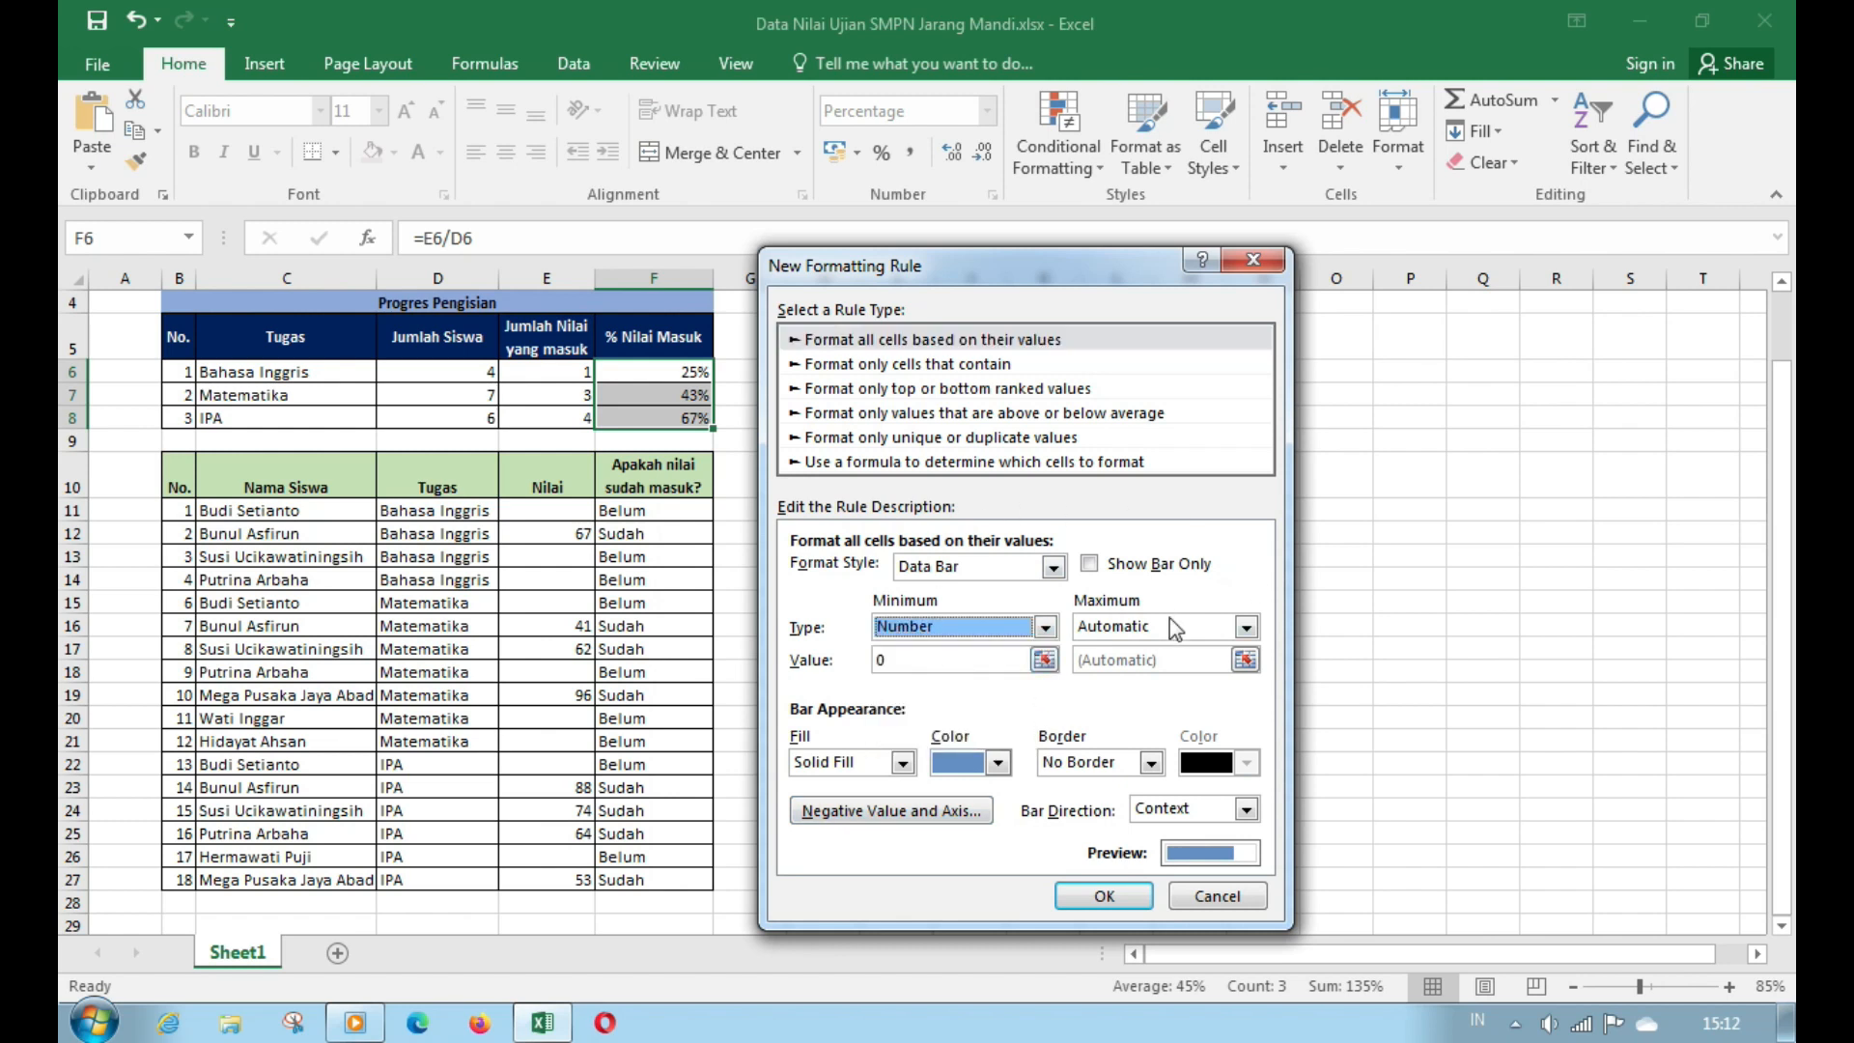
pyautogui.click(1177, 626)
pyautogui.click(1095, 668)
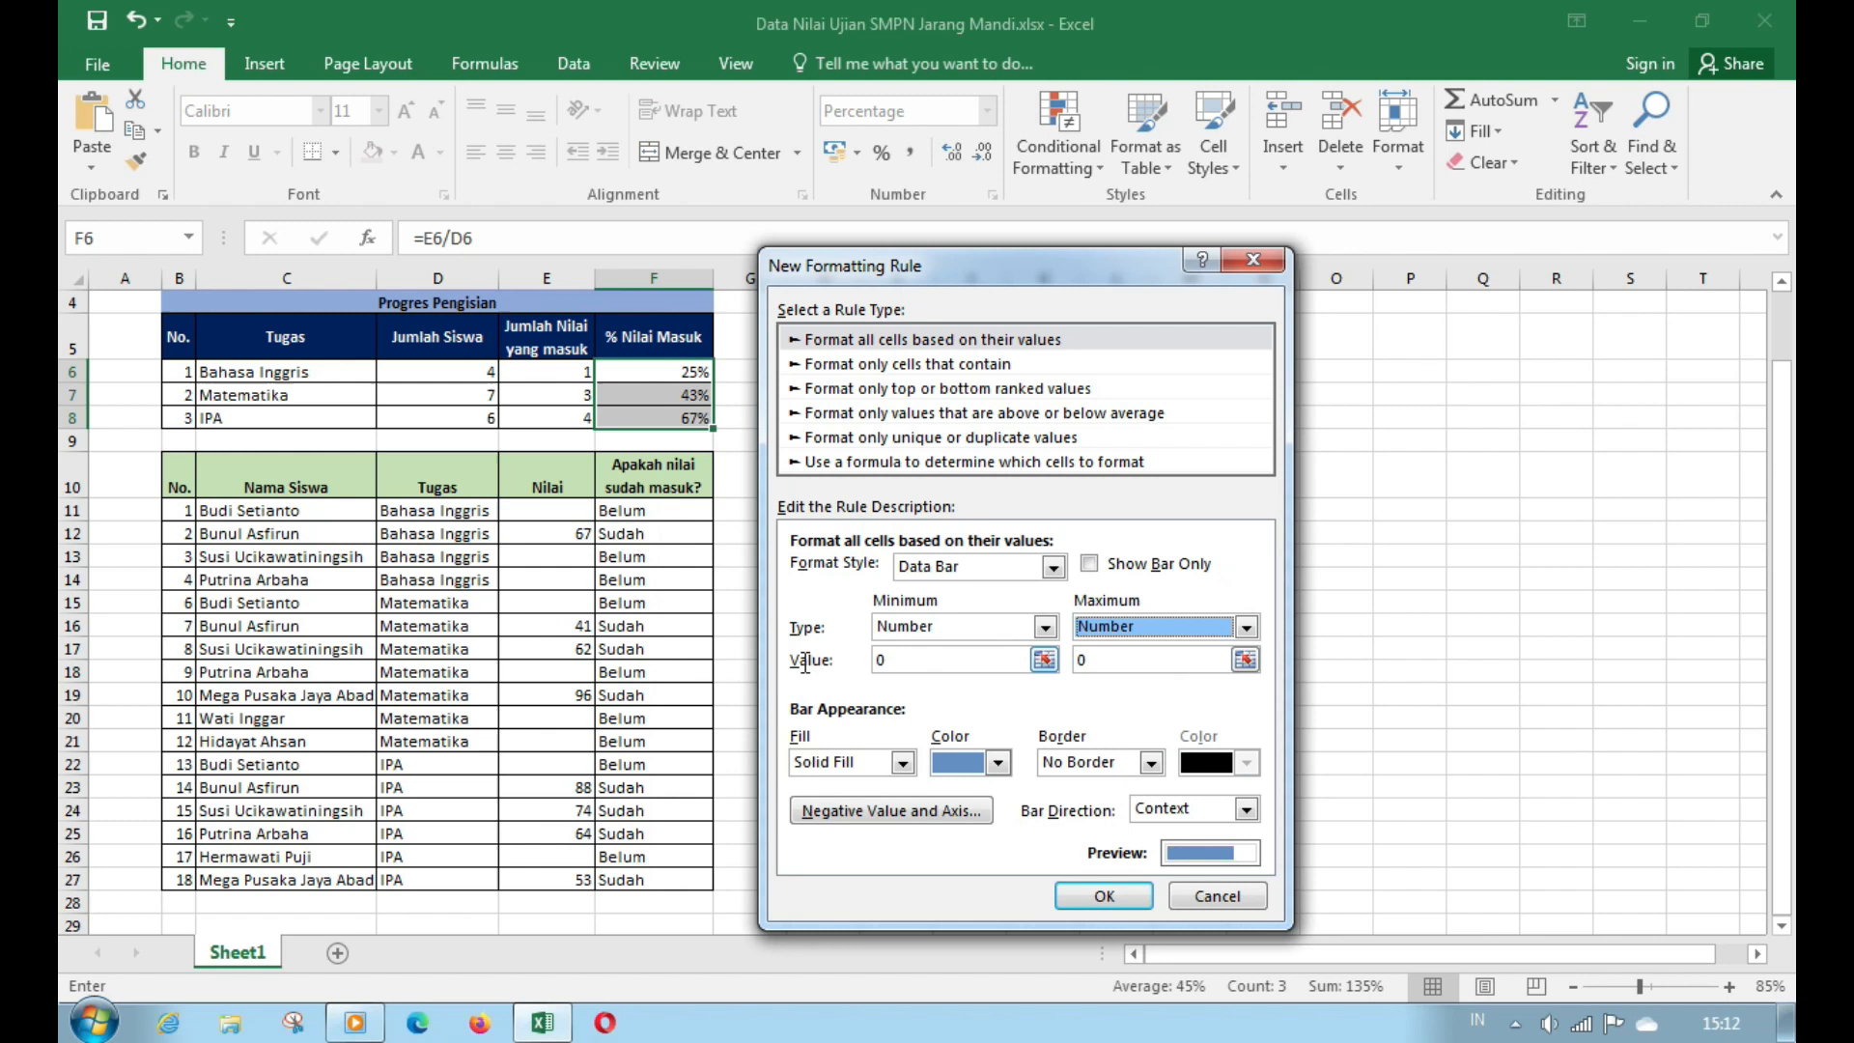
pyautogui.click(965, 660)
pyautogui.click(1099, 664)
pyautogui.press('BackSpace')
pyautogui.write('1')
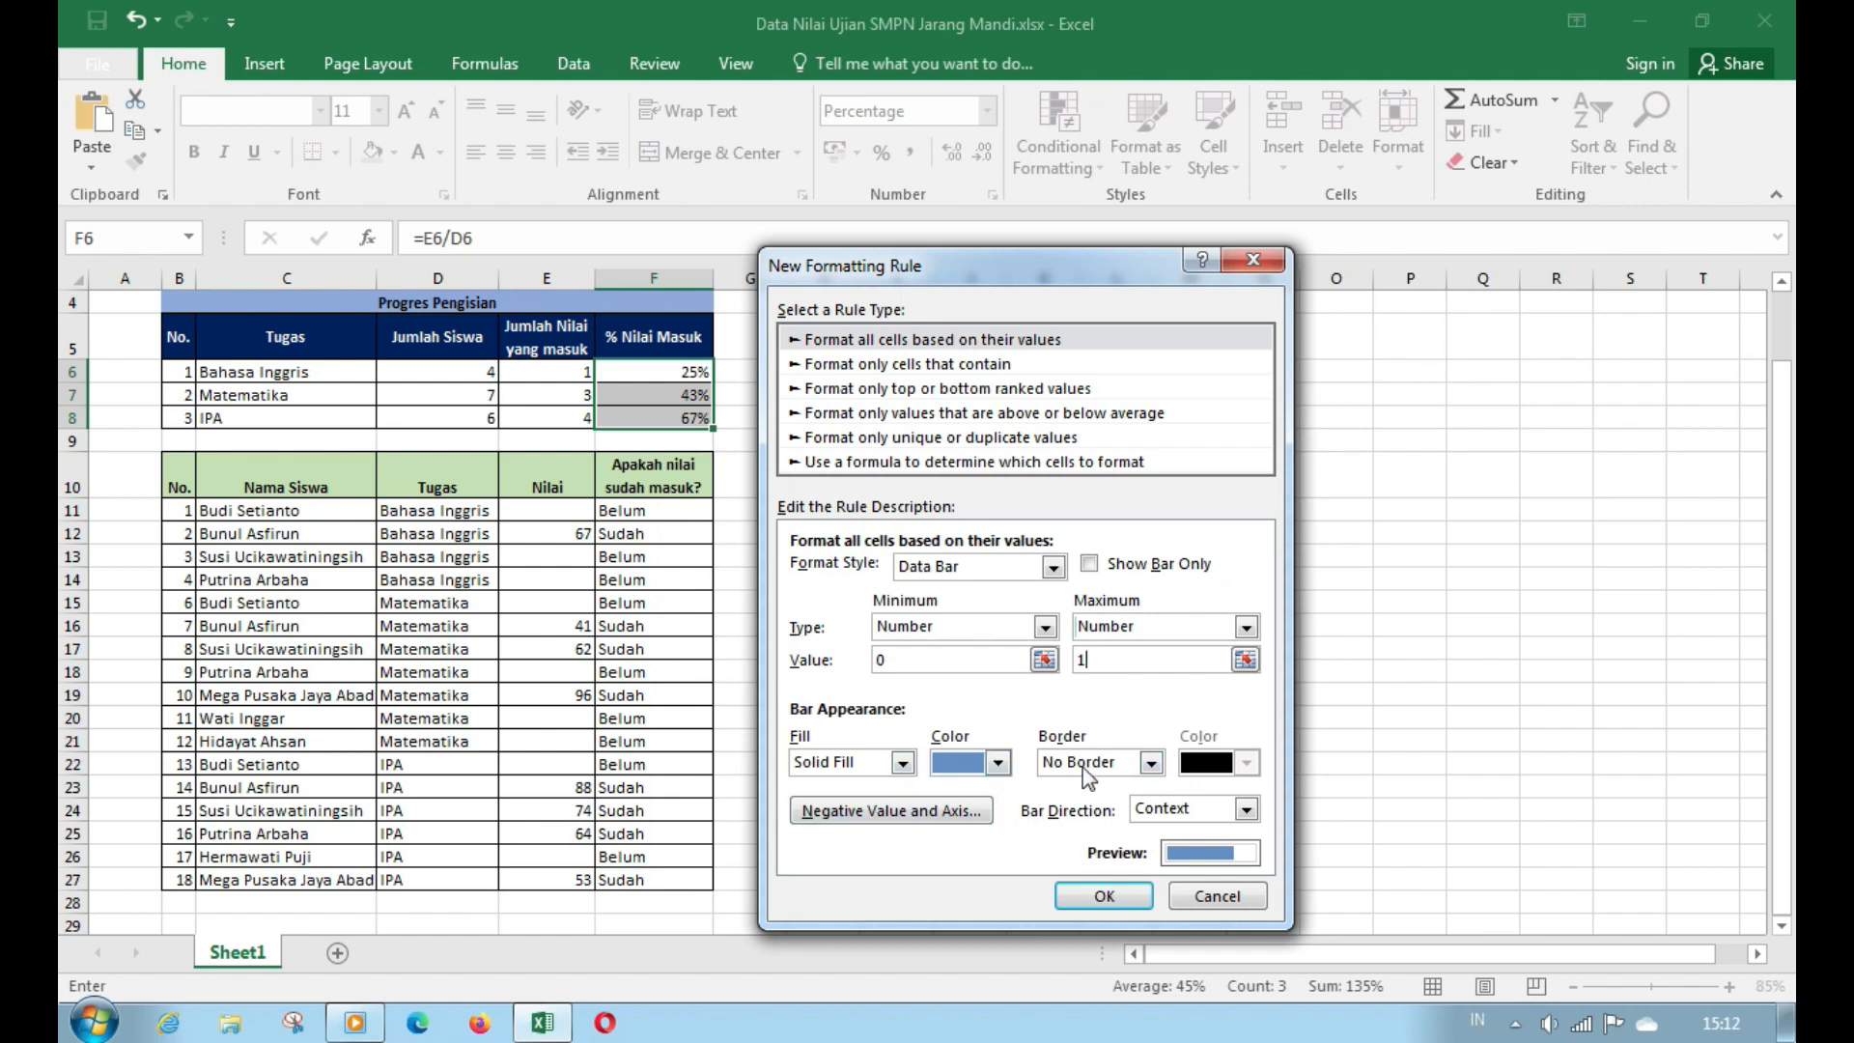
# - Give the data bars a green solid fill and a light blue solid border, and apply the rule
pyautogui.click(999, 765)
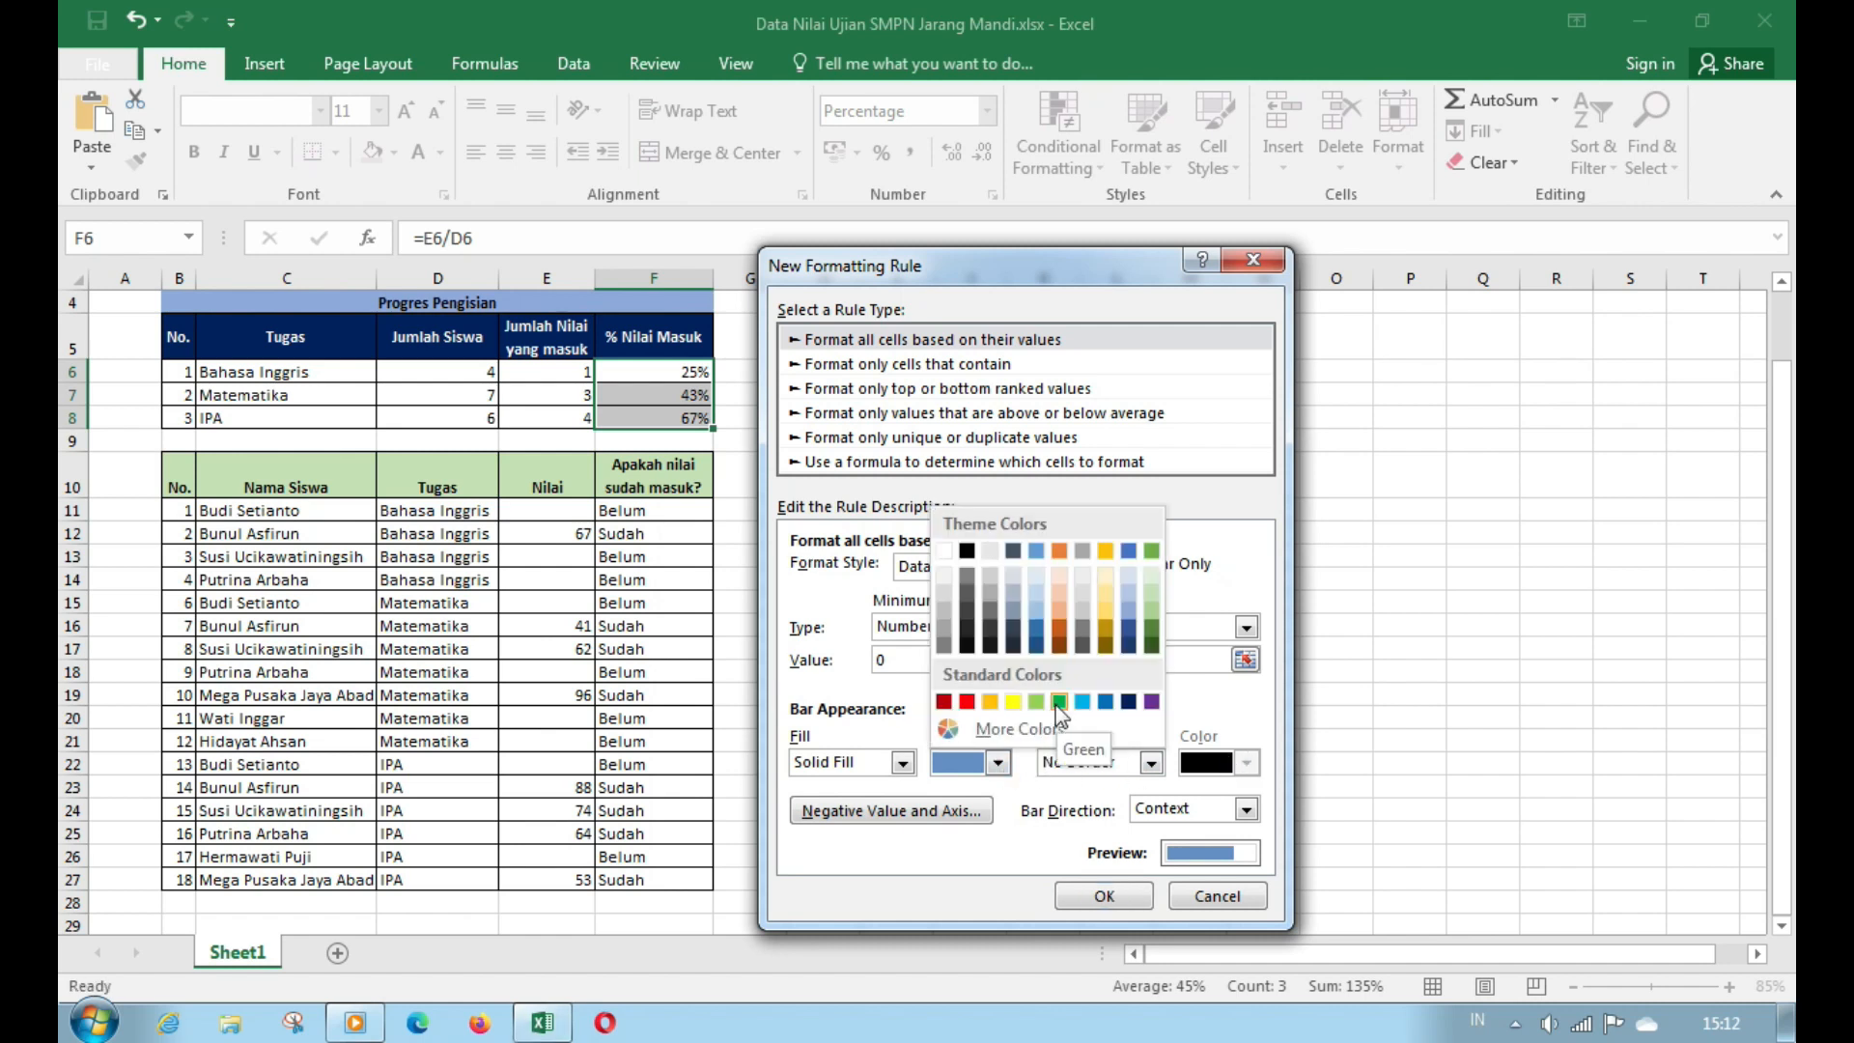
pyautogui.click(1057, 704)
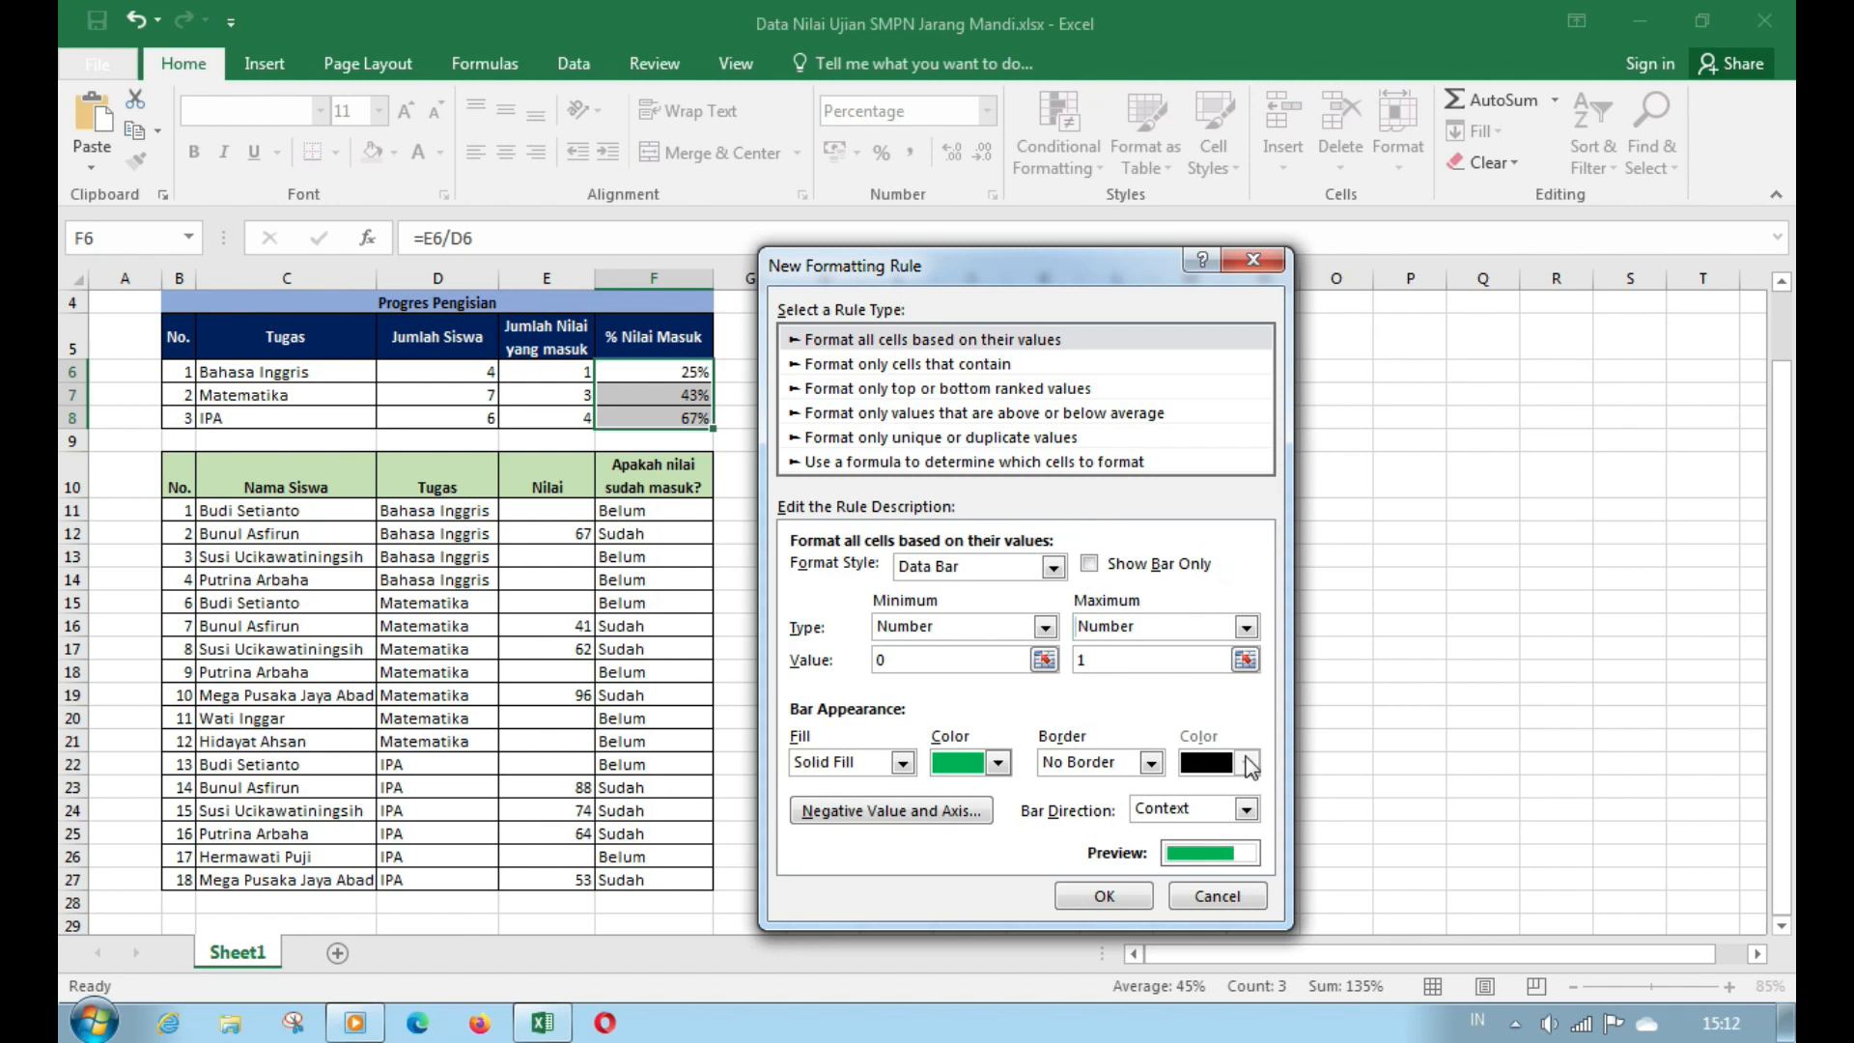
pyautogui.click(1152, 763)
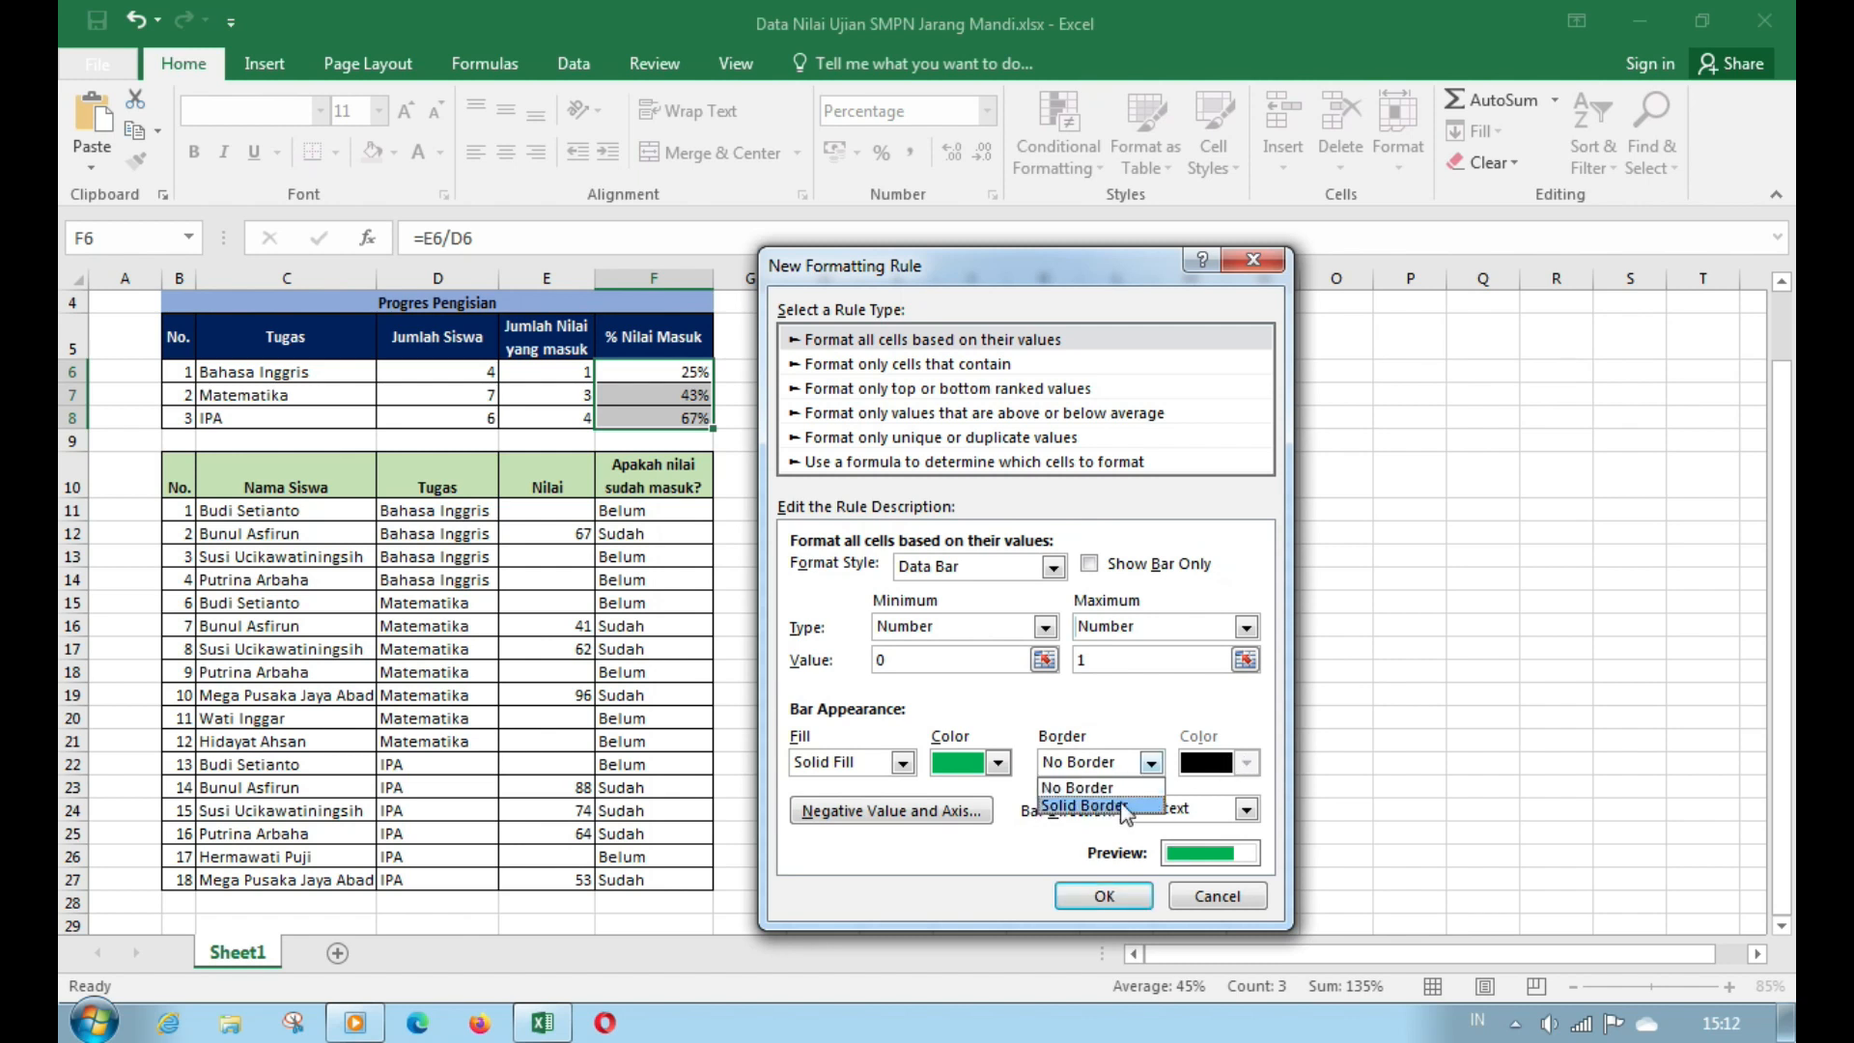
pyautogui.click(1101, 805)
pyautogui.click(1207, 765)
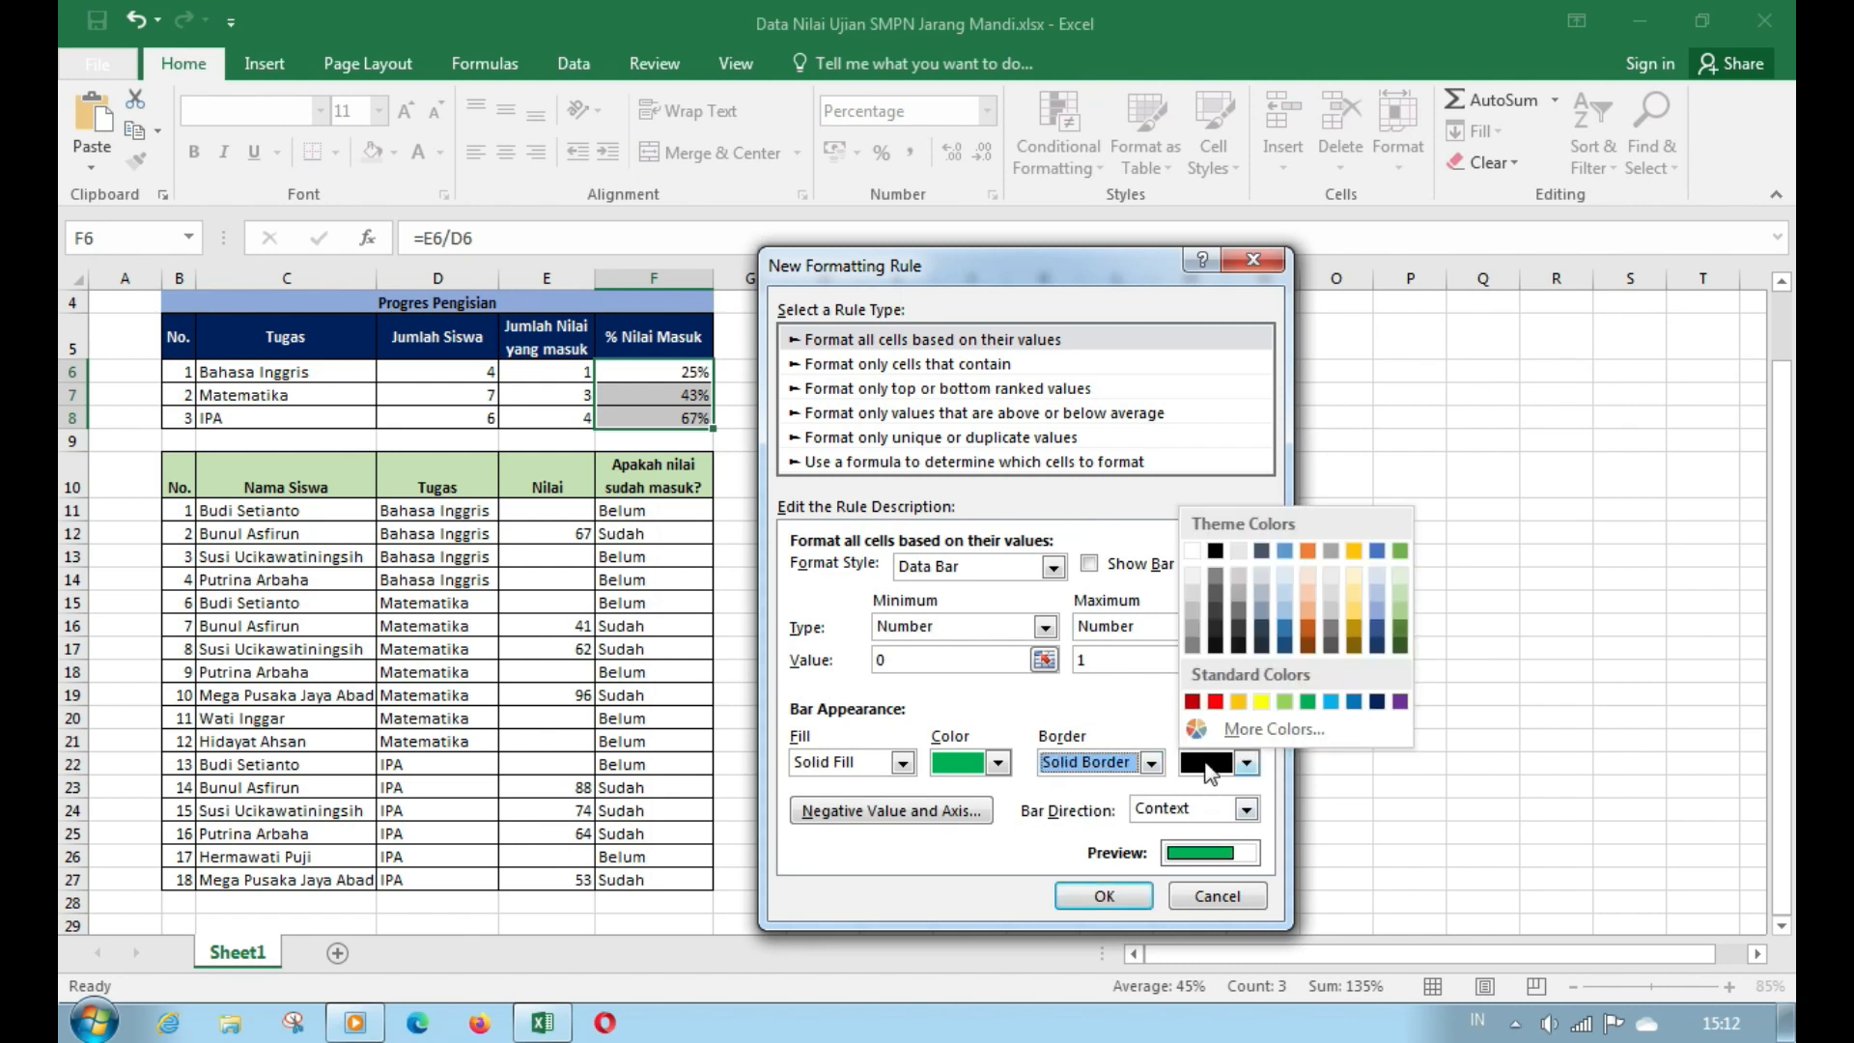
pyautogui.click(1285, 589)
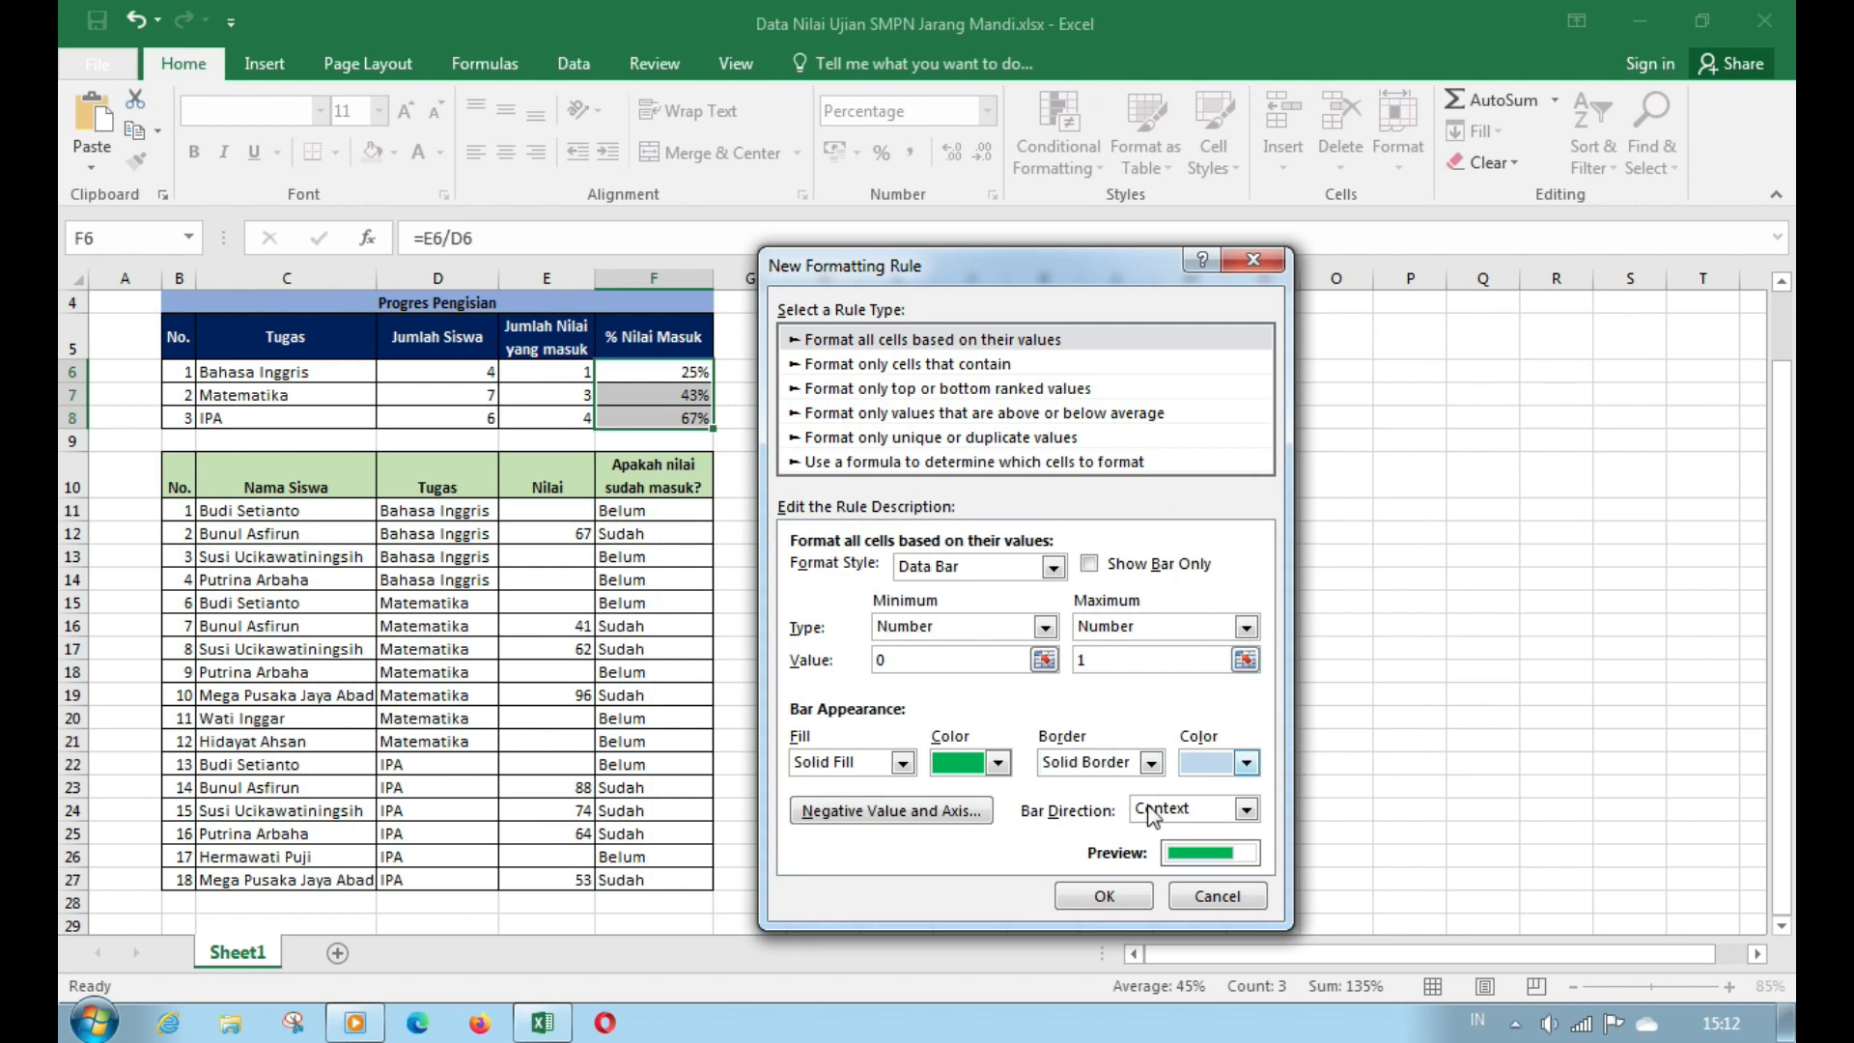
pyautogui.click(1103, 896)
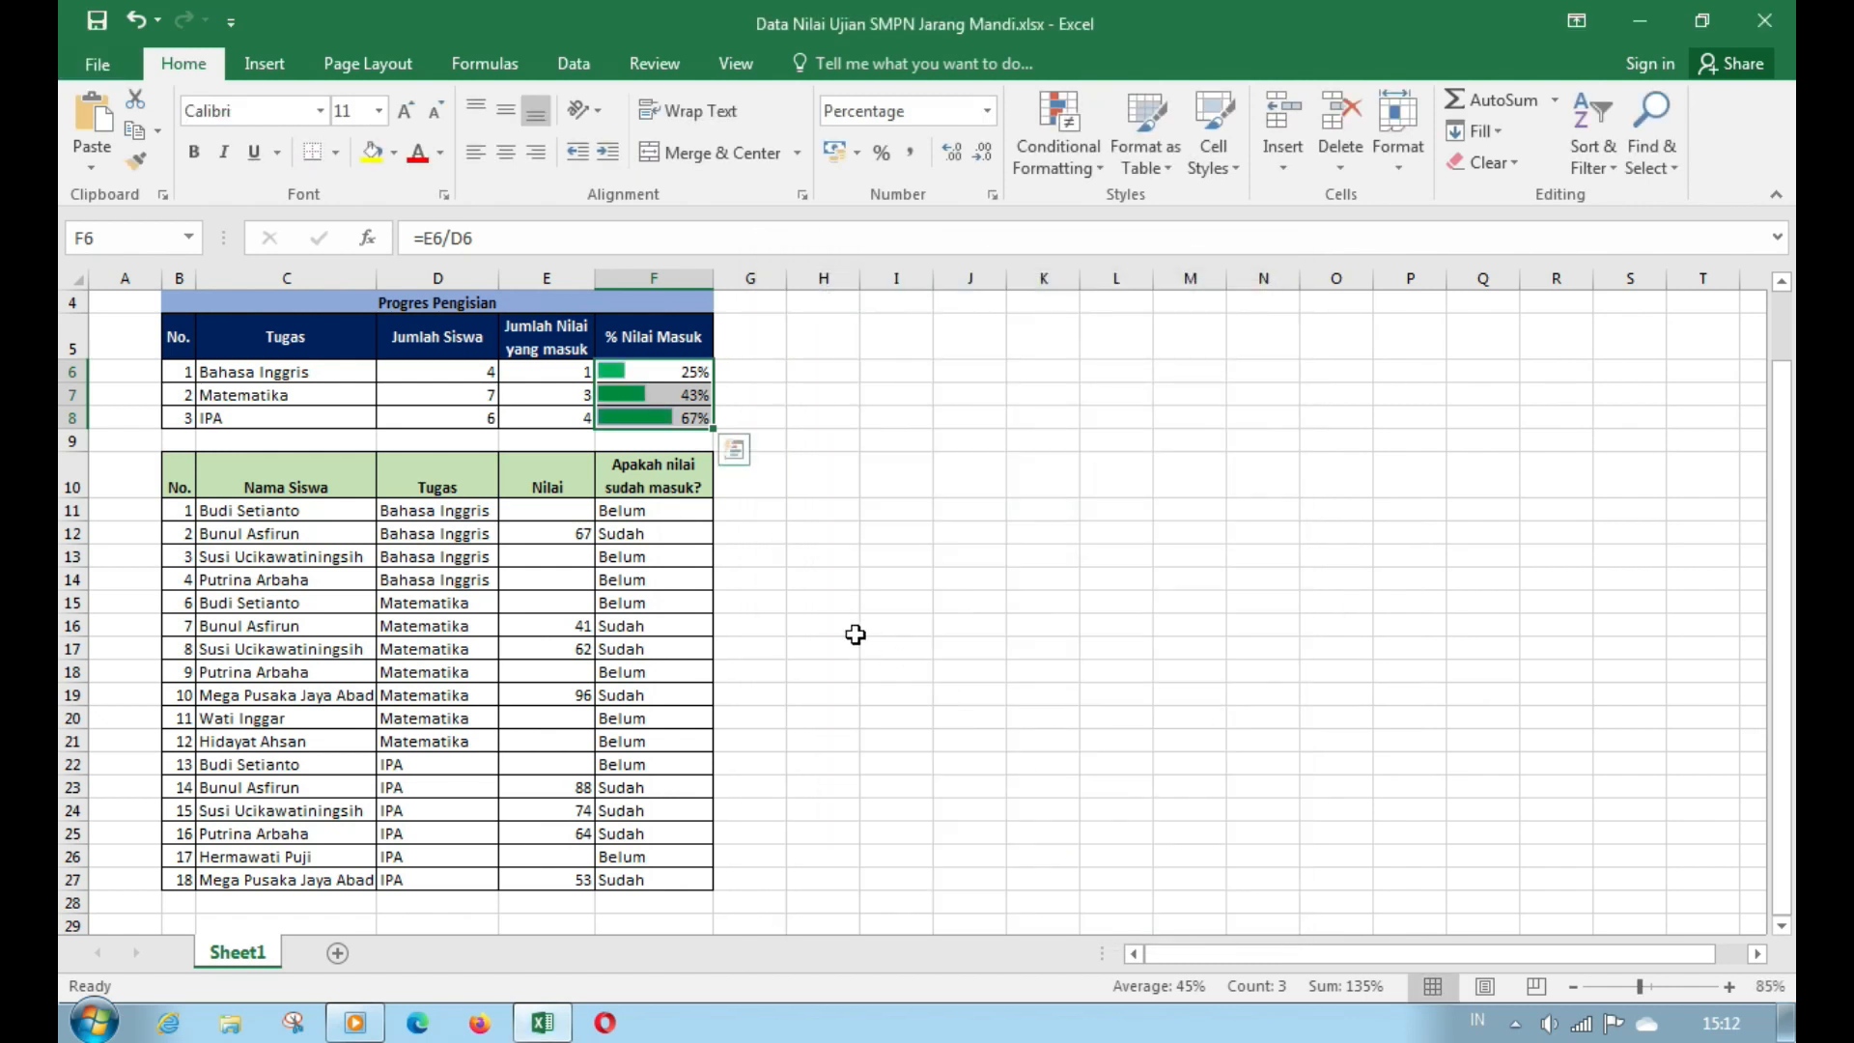
pyautogui.click(674, 441)
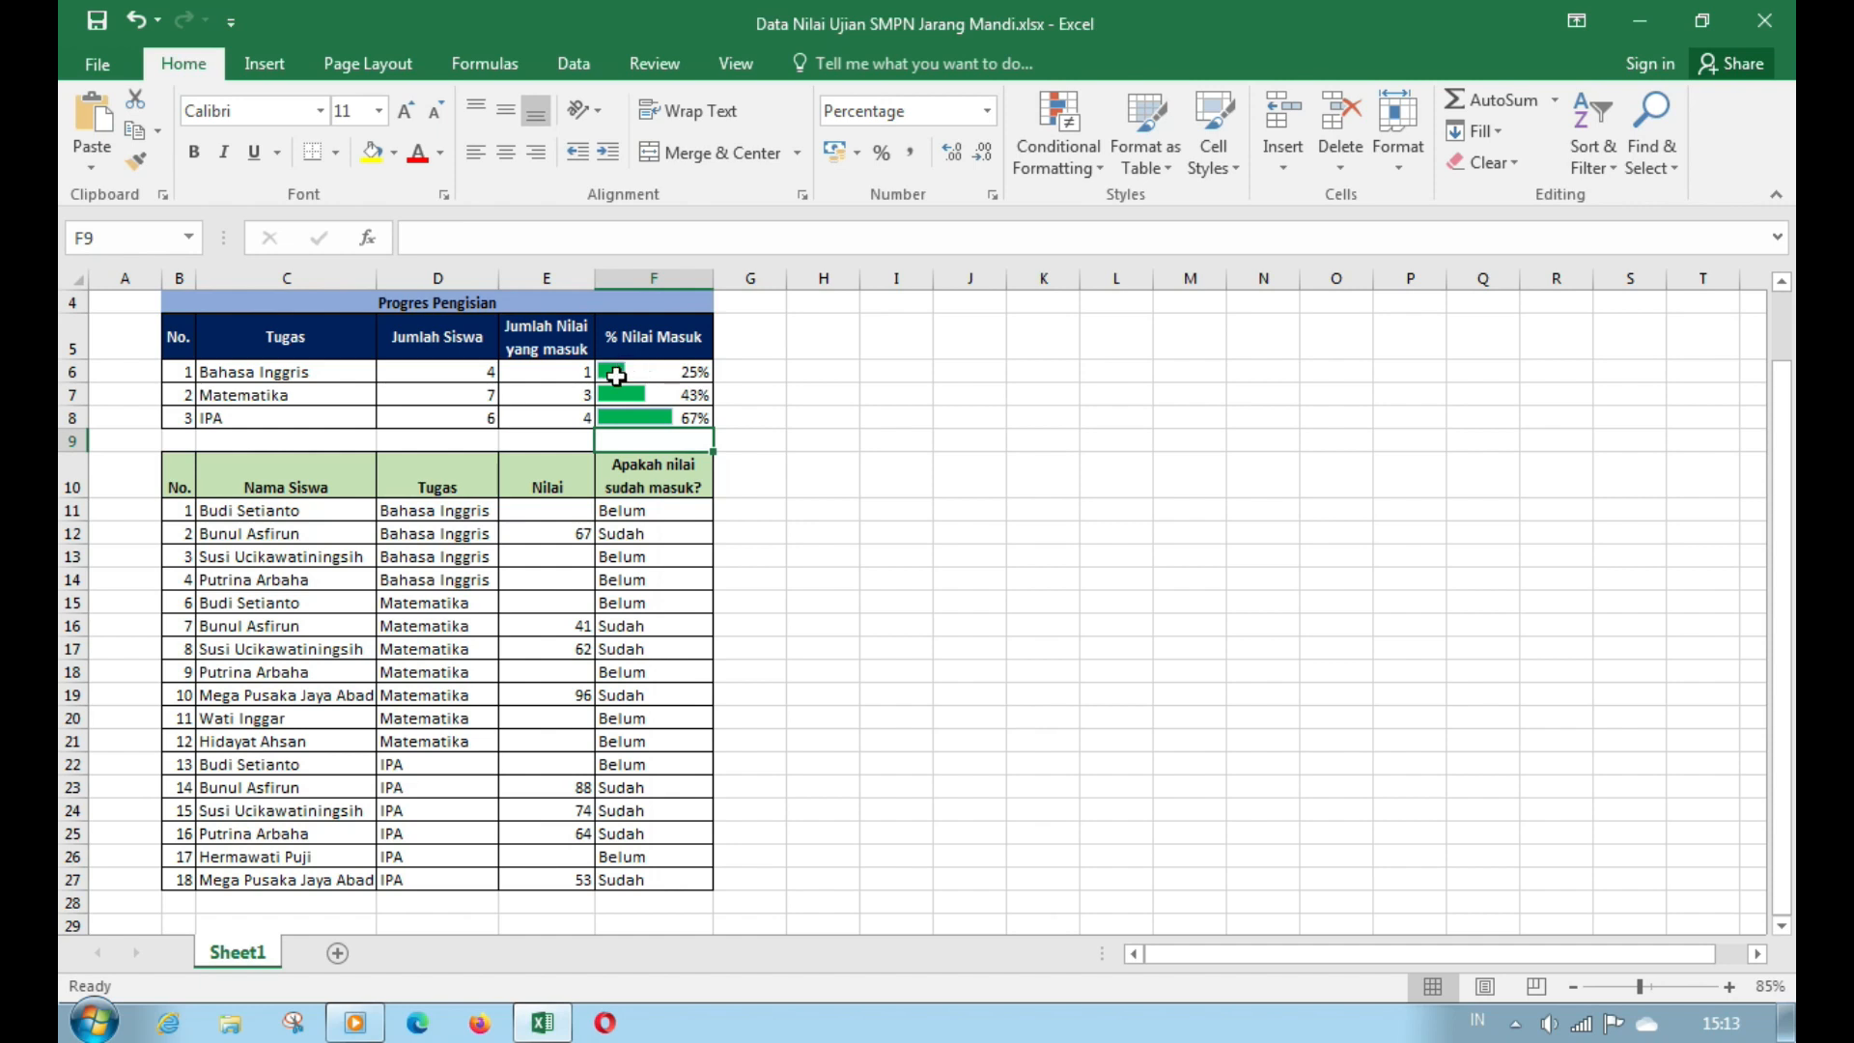
# - Enter a score of 59 in E11 for the first Bahasa Inggris student
pyautogui.click(559, 513)
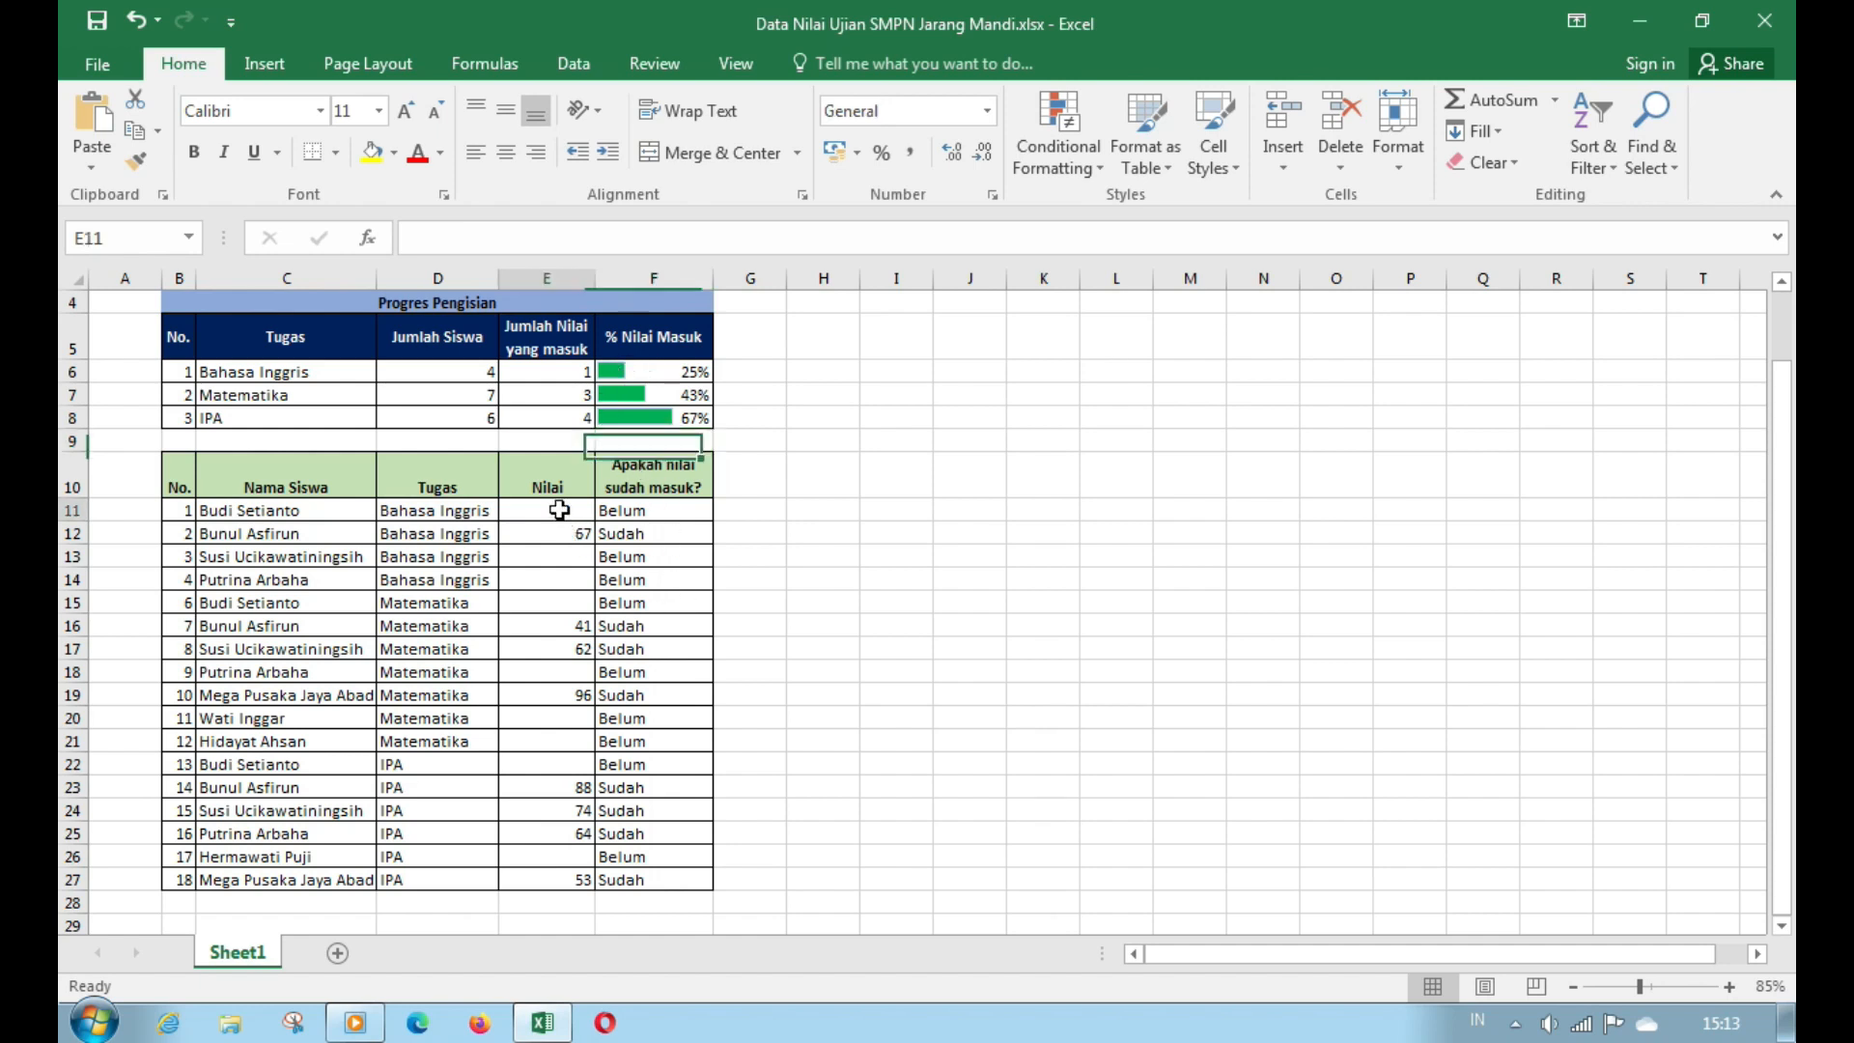
pyautogui.write('59')
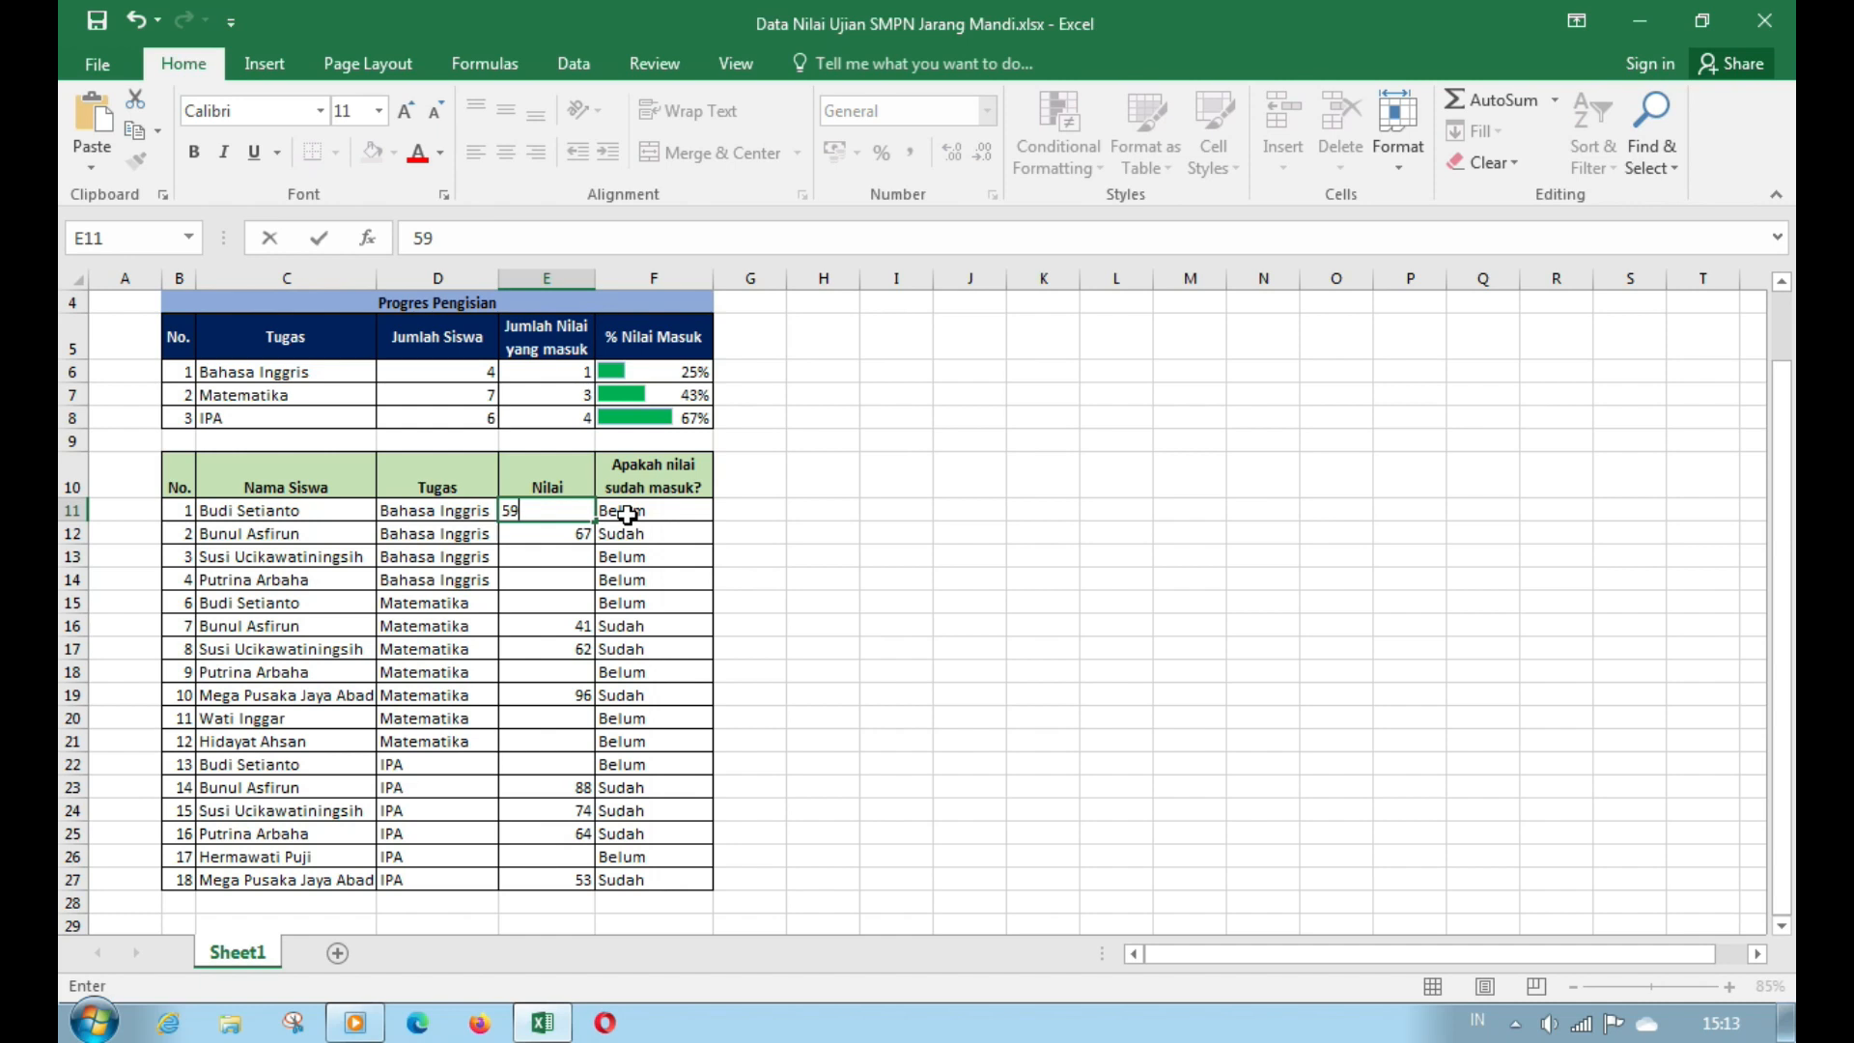
pyautogui.press('Return')
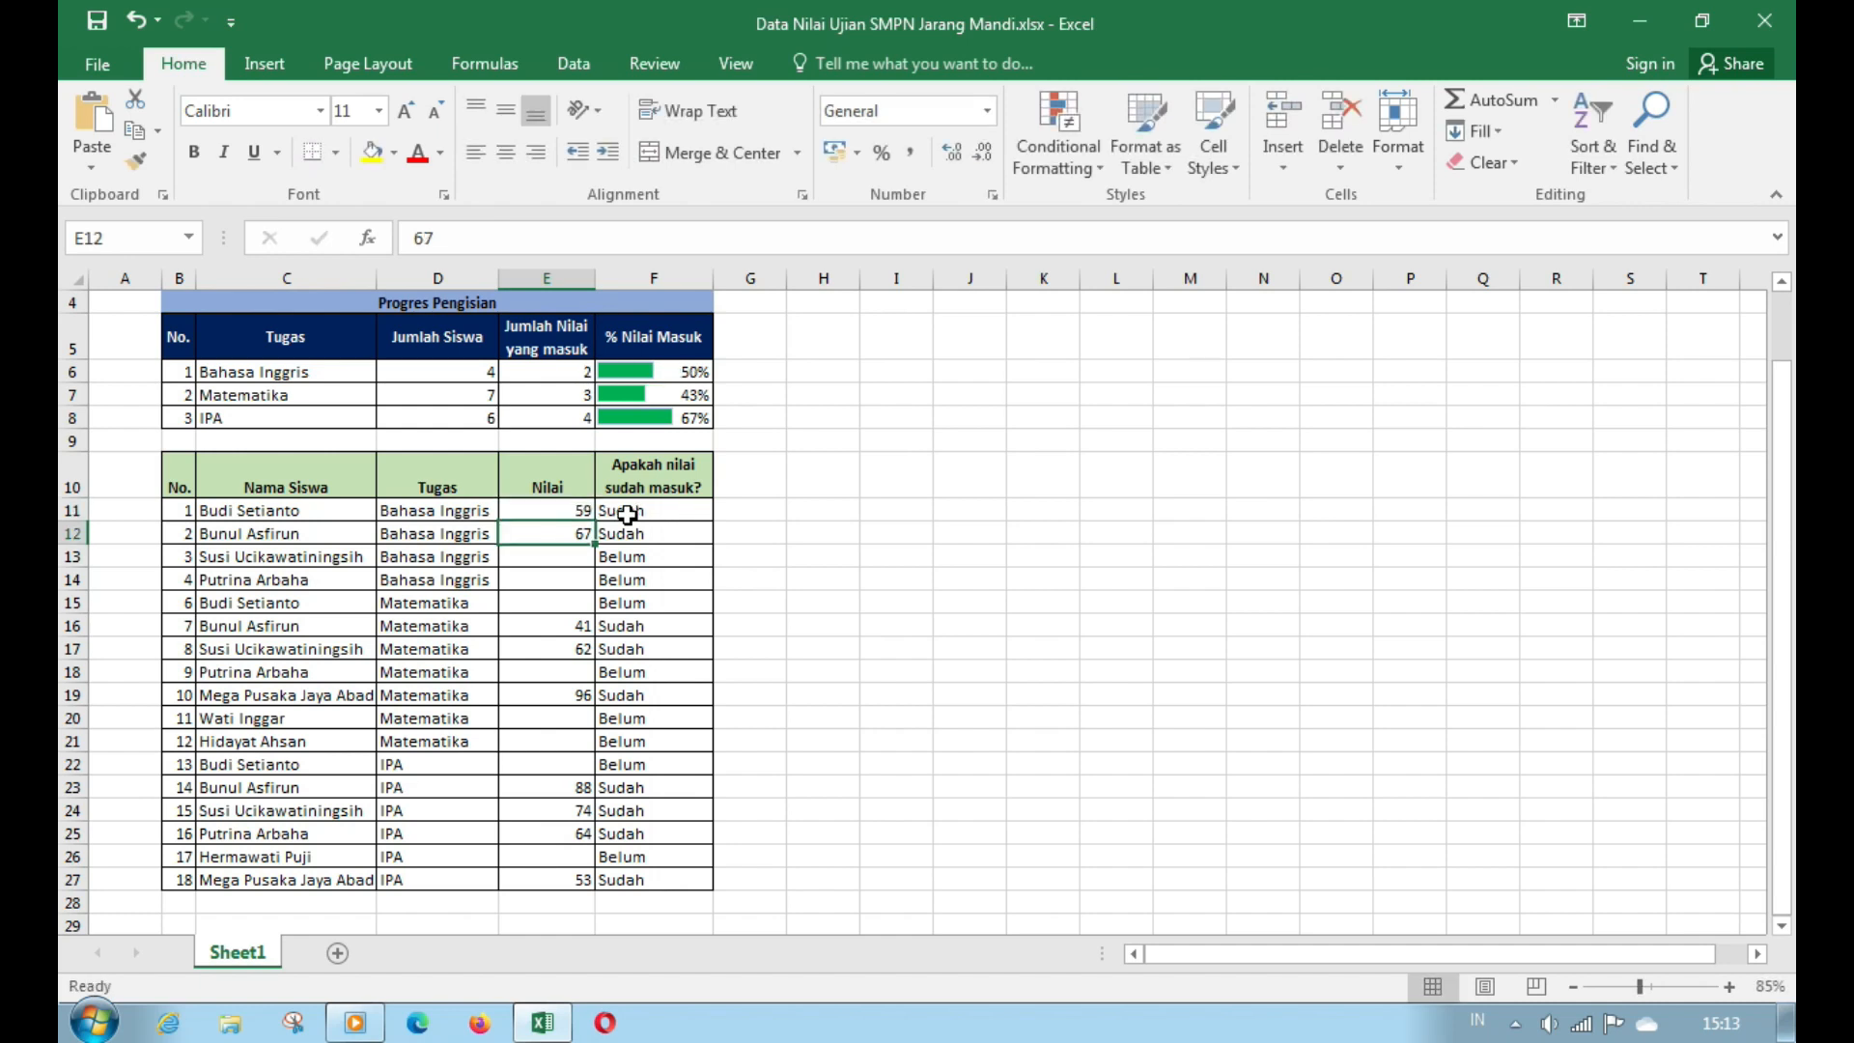